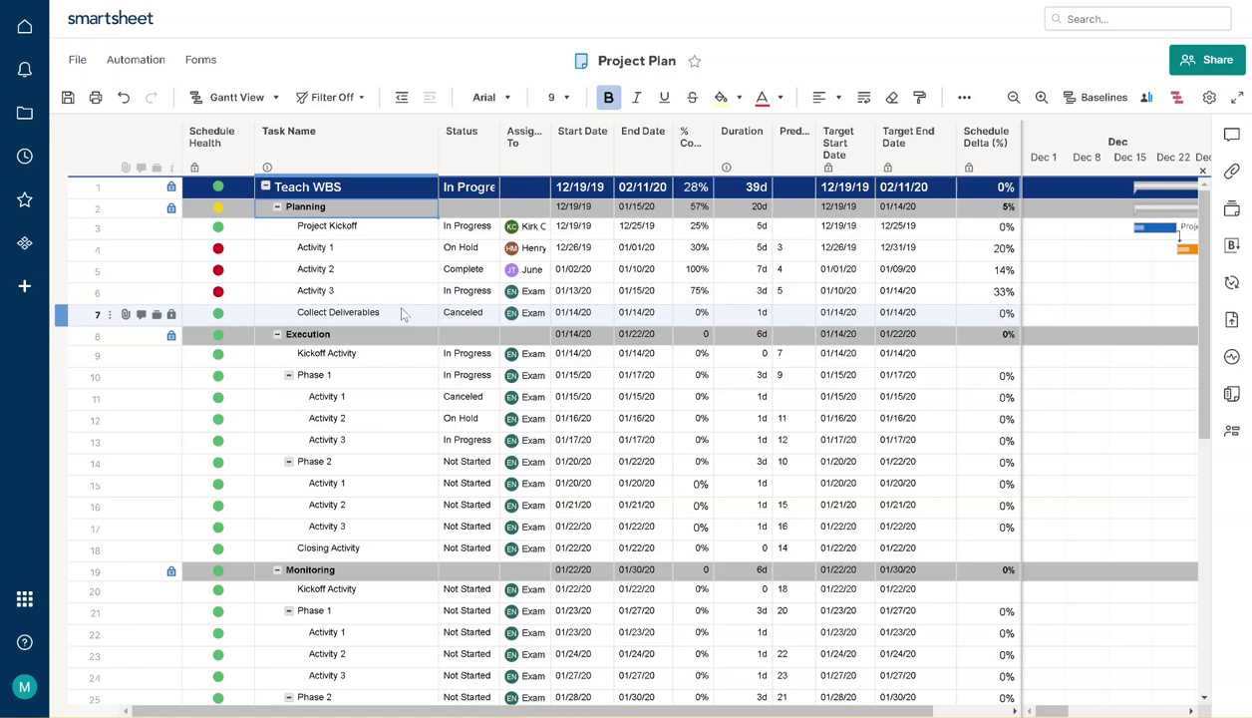
Save the sheet, then insert a Text/Number column named "Header Column" before the Schedule Health column
{"action": "key", "text": "ctrl+s"}
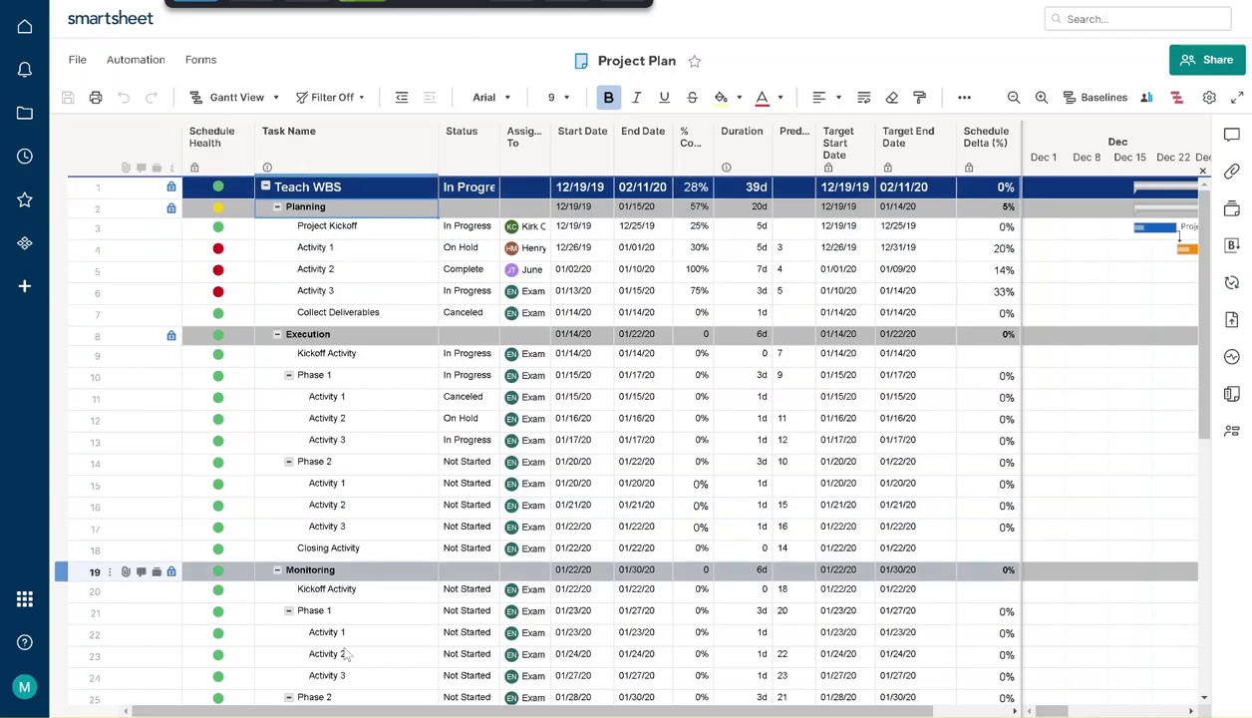
{"action": "left_click_drag", "start_coordinate": [361, 709], "coordinate": [682, 709]}
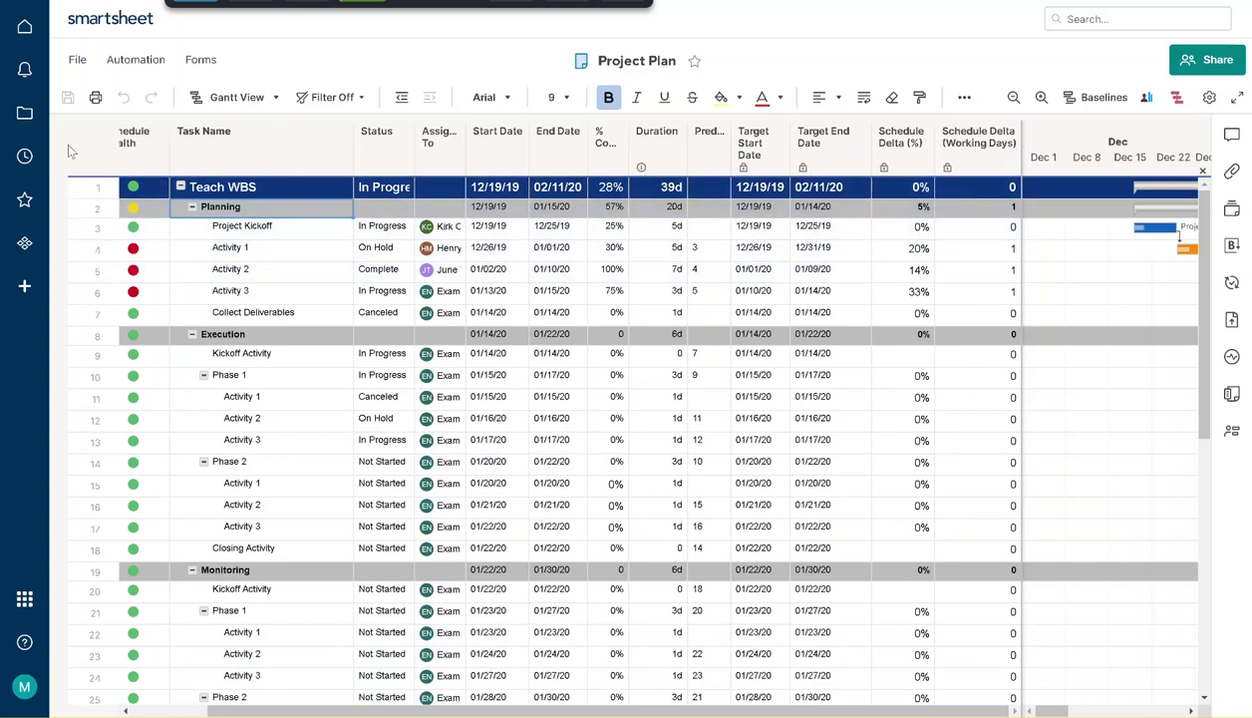
{"action": "left_click_drag", "start_coordinate": [409, 708], "coordinate": [329, 698]}
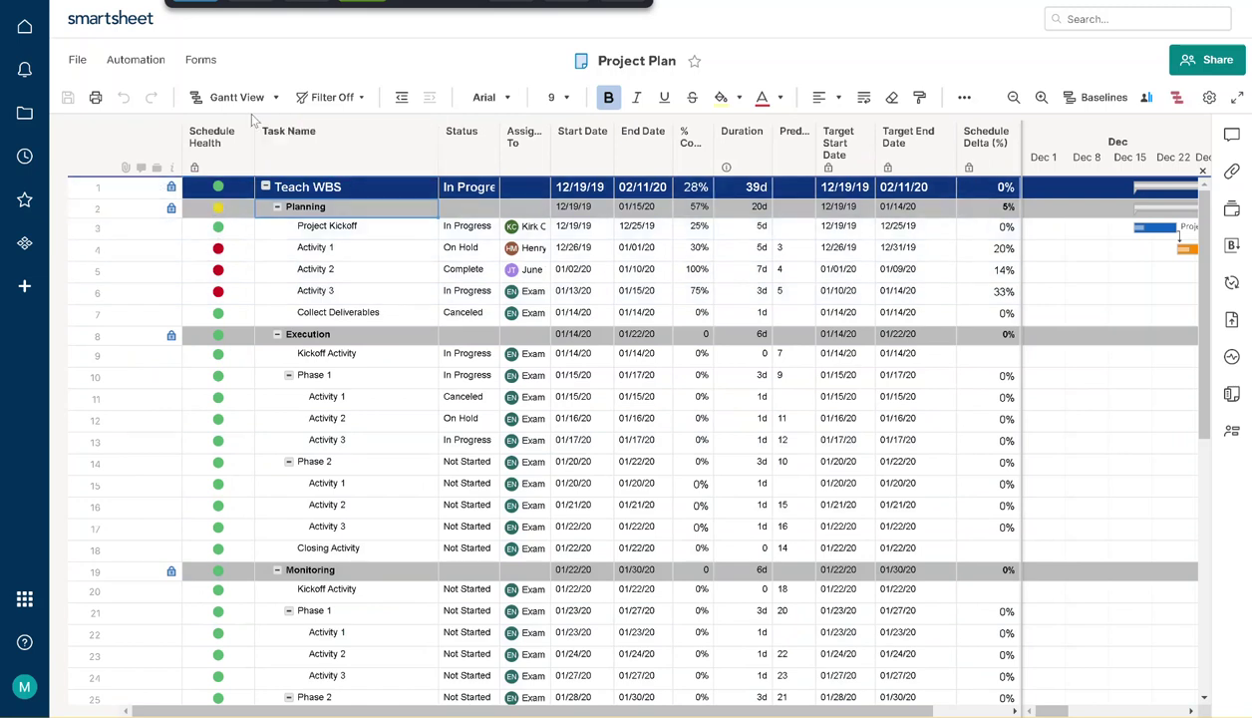
{"action": "right_click", "coordinate": [193, 147]}
{"action": "left_click", "coordinate": [239, 172]}
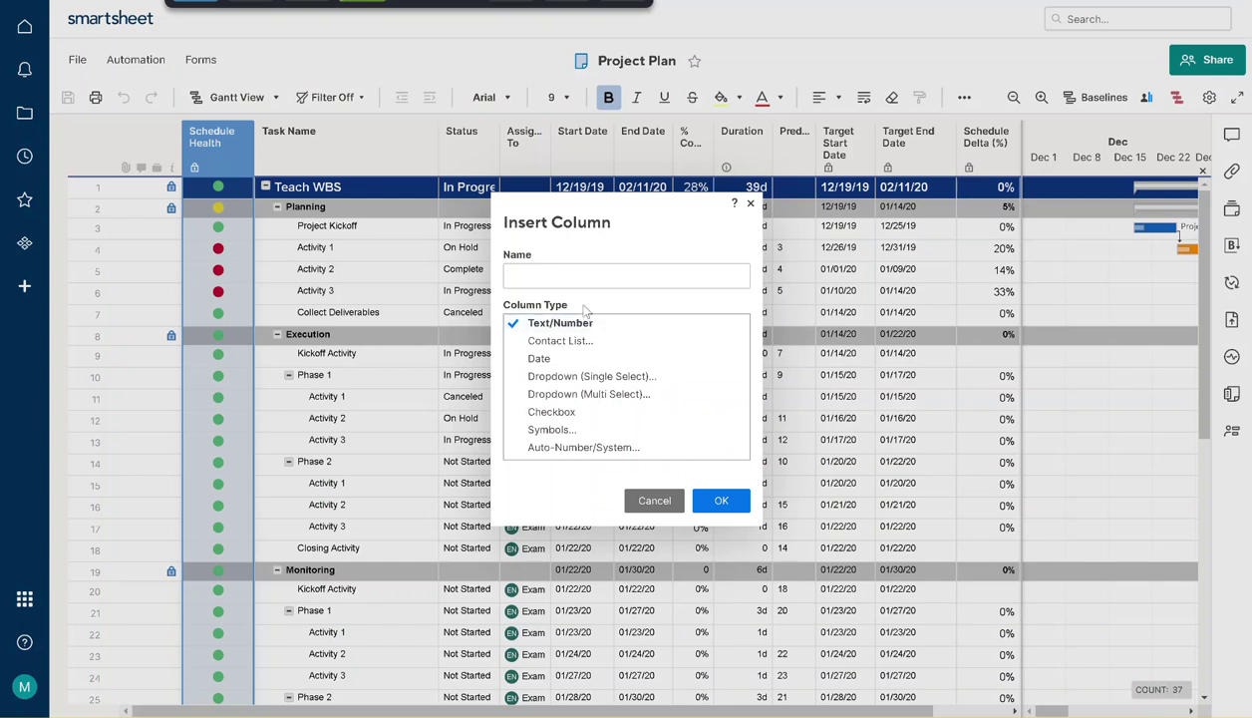
{"action": "type", "text": "Header Column"}
{"action": "left_click", "coordinate": [721, 501]}
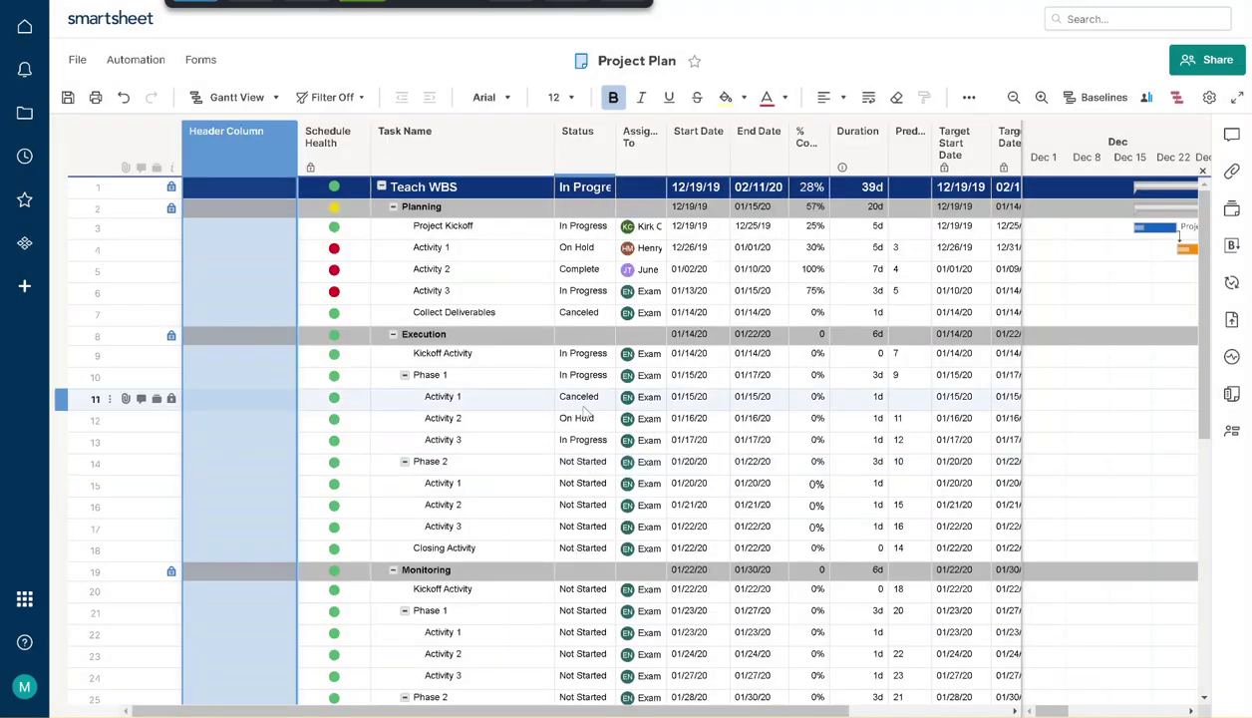
Insert a Text/Number column named "Phase 2 - Level 1" directly after the Header Column
{"action": "left_click", "coordinate": [282, 166]}
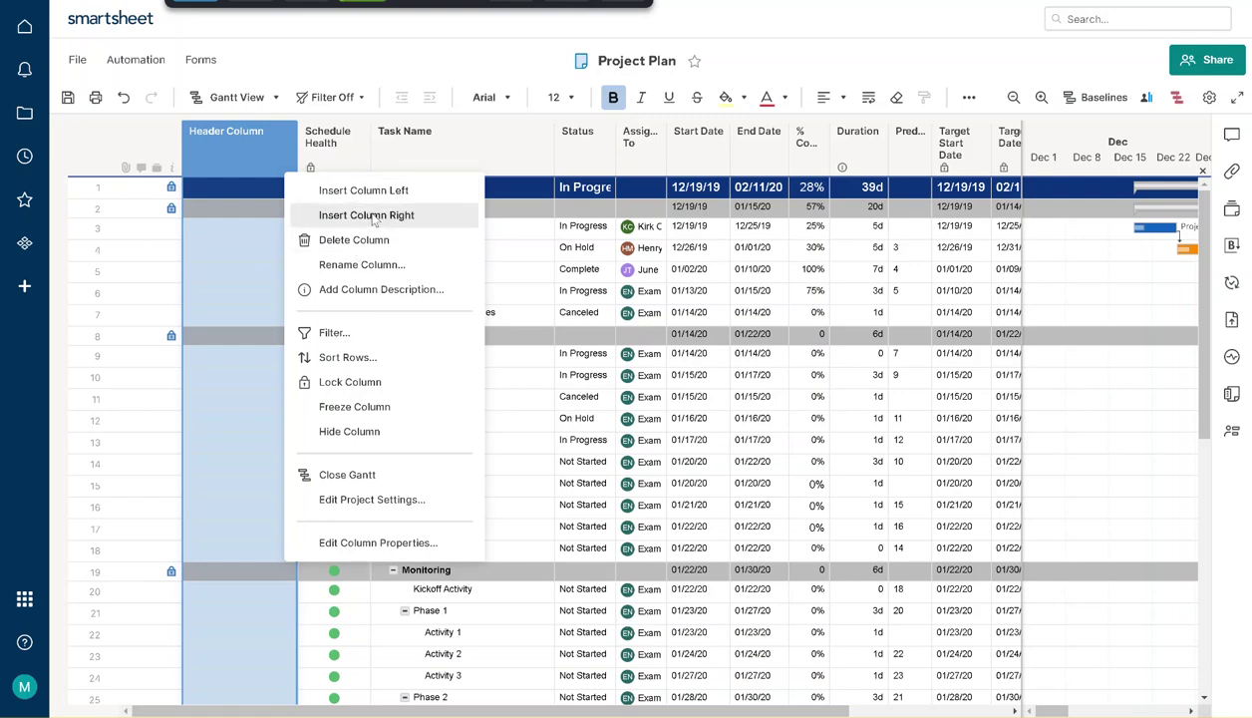
{"action": "left_click", "coordinate": [366, 214]}
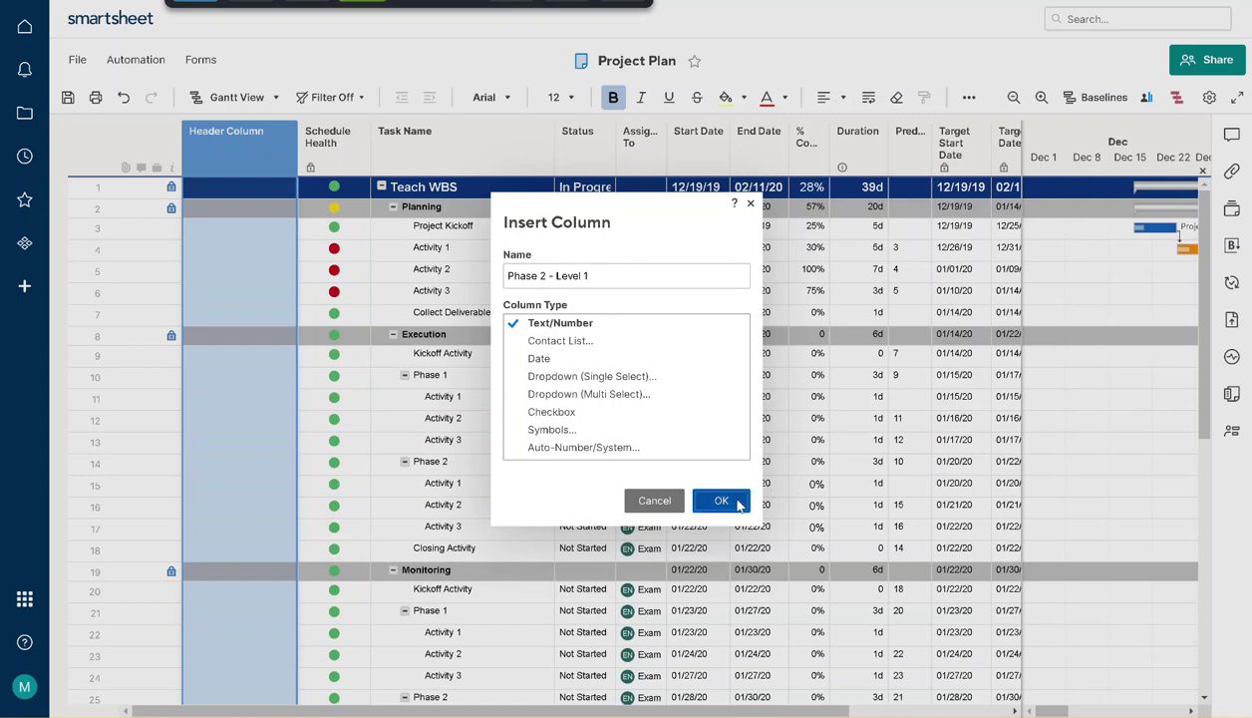
{"action": "left_click", "coordinate": [709, 500]}
Insert a Text/Number column named "Milestones - Level 3" and place it between Phase 2 - Level 1 and Schedule Health
{"action": "right_click", "coordinate": [457, 153]}
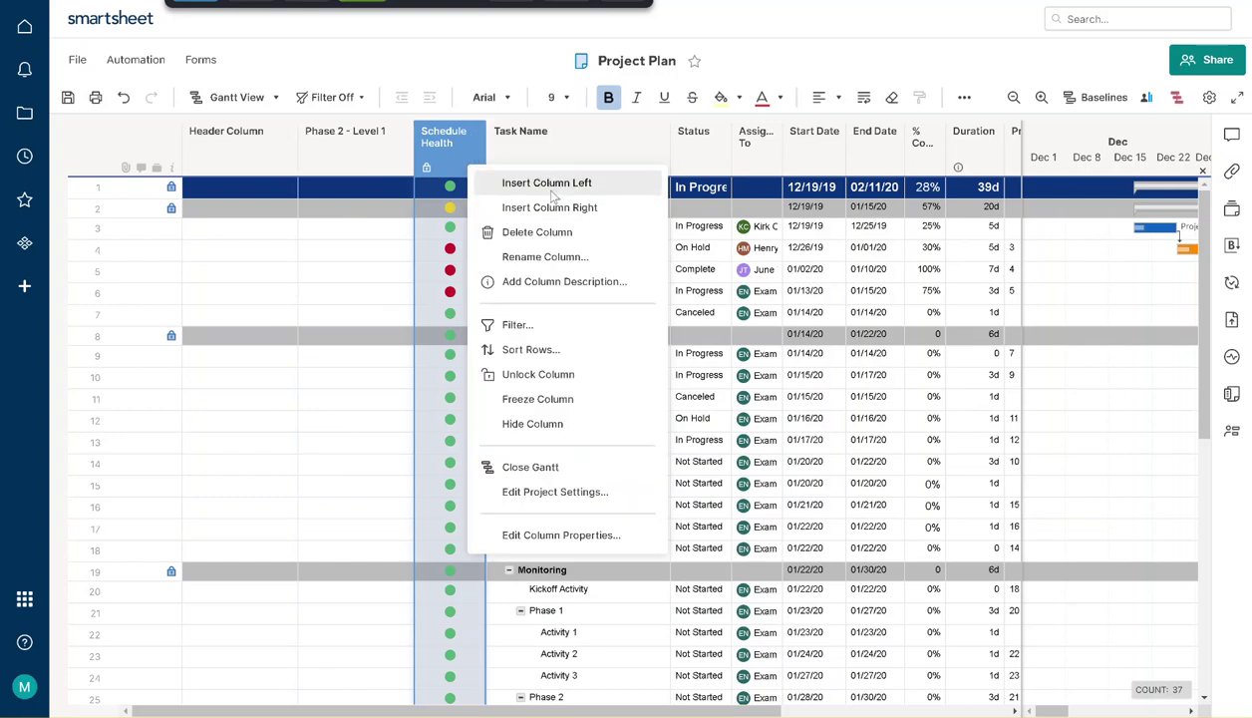
{"action": "left_click", "coordinate": [550, 208]}
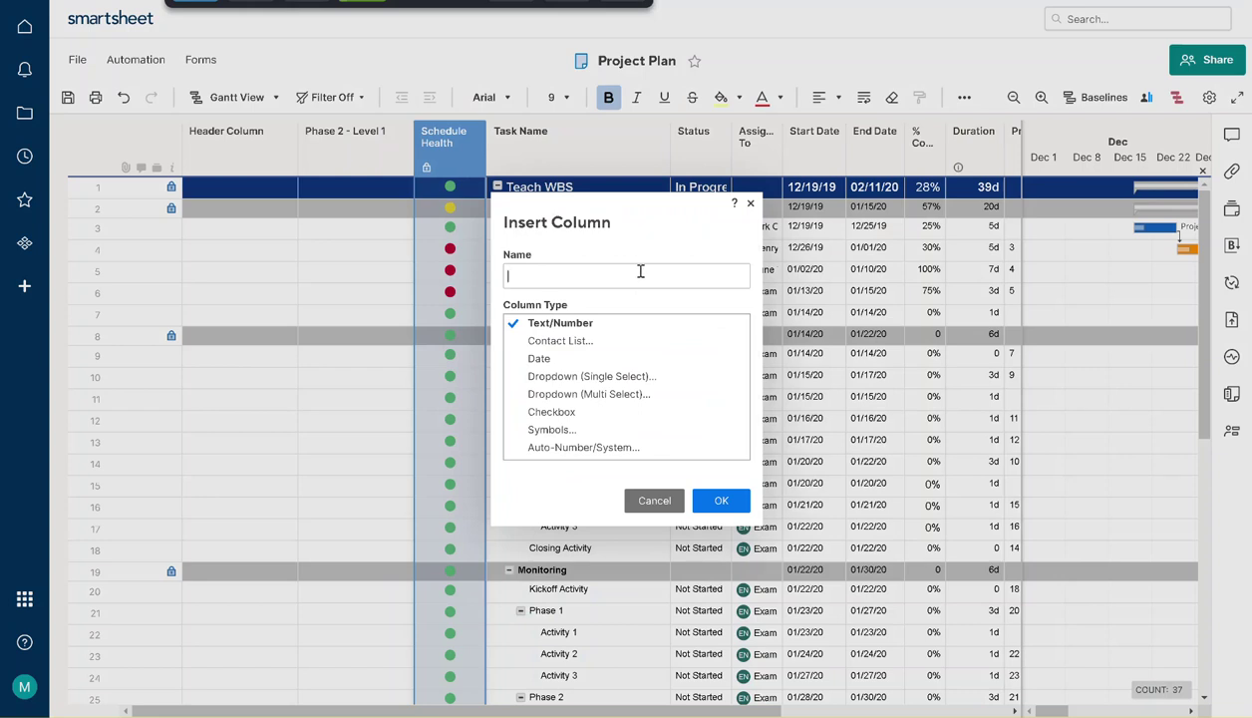
{"action": "type", "text": "Milestones - Level 3"}
{"action": "key", "text": "Return"}
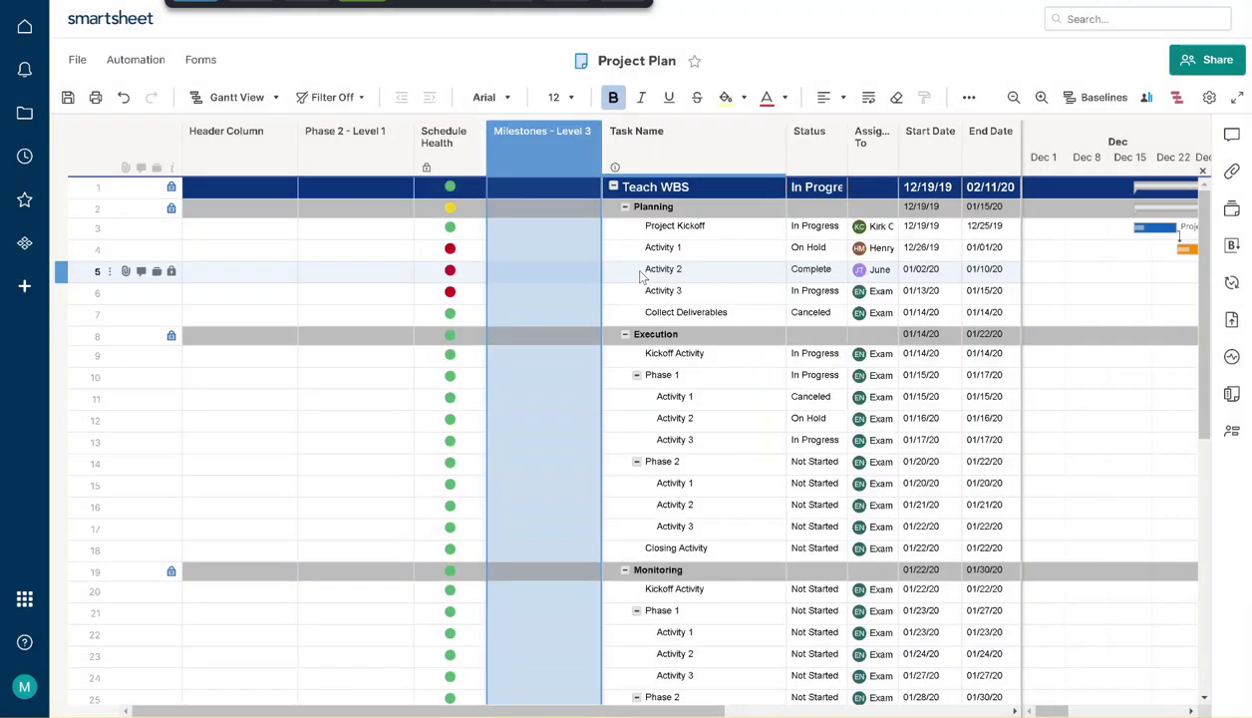
{"action": "left_click_drag", "start_coordinate": [501, 176], "coordinate": [409, 182]}
Rename the "Phase 2 - Level 1" column as "Phase 2 - Level 2"
{"action": "left_click", "coordinate": [345, 161]}
{"action": "double_click", "coordinate": [345, 162]}
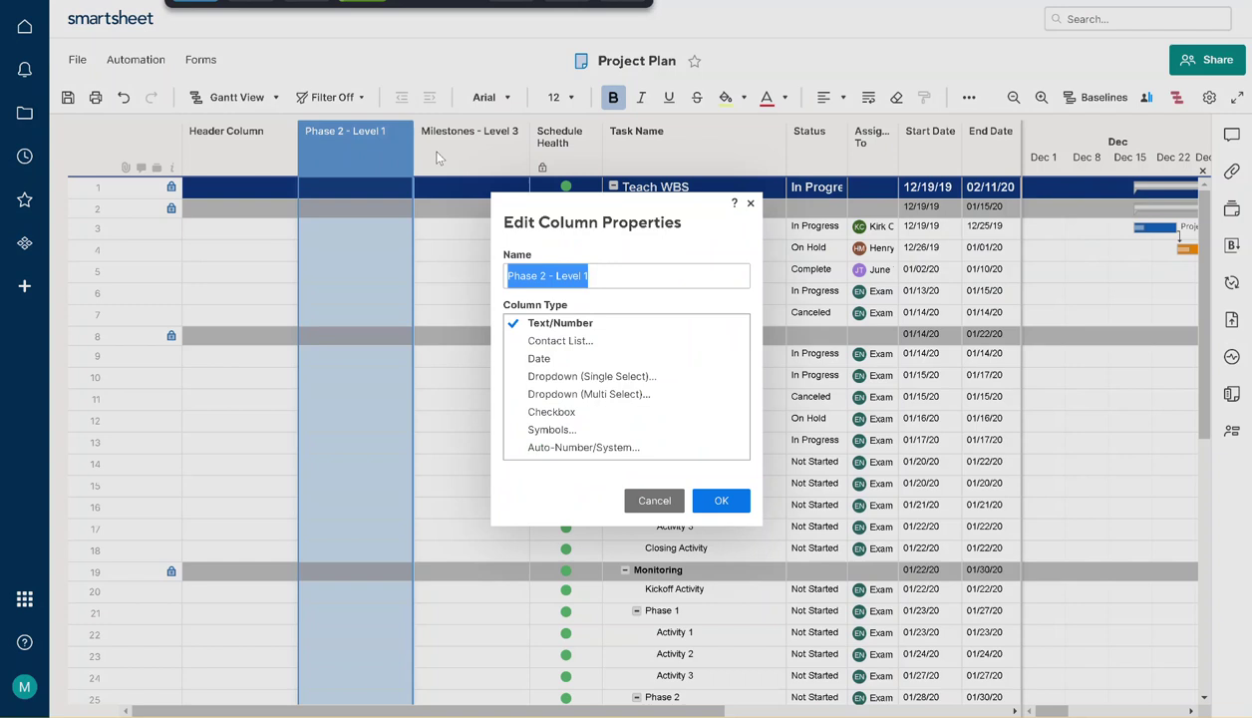
{"action": "left_click", "coordinate": [617, 276]}
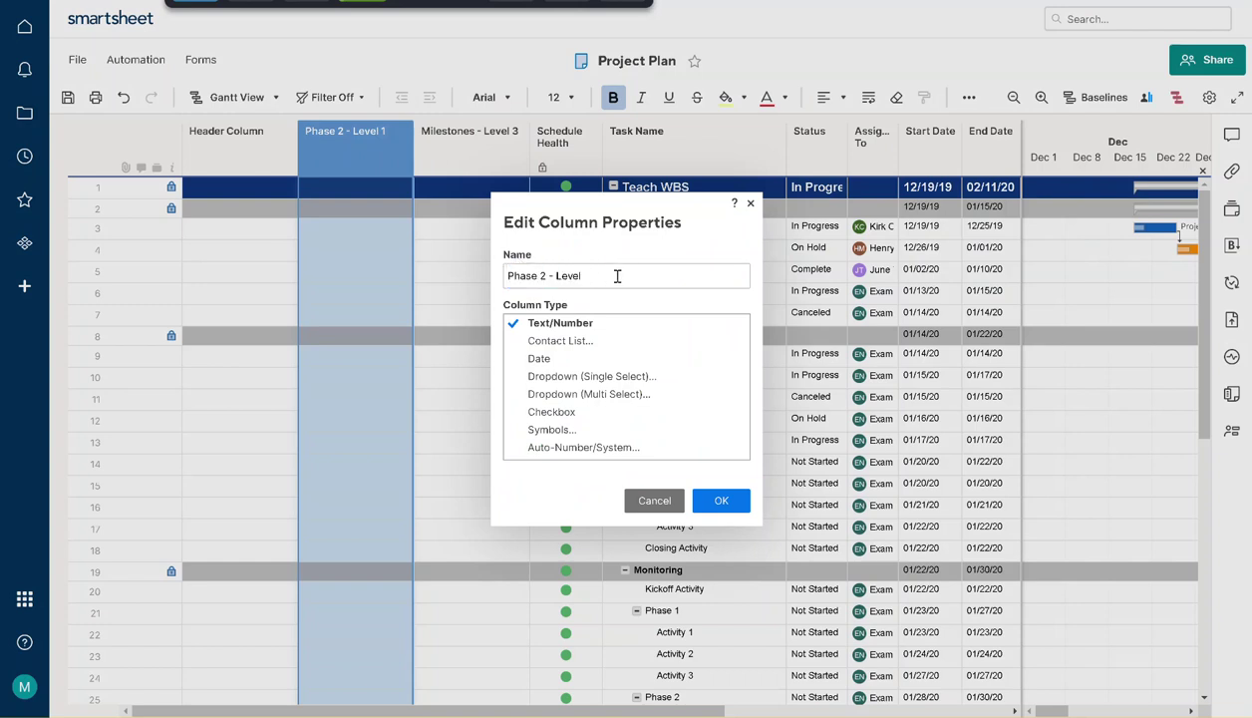
{"action": "type", "text": "2"}
{"action": "left_click", "coordinate": [722, 500]}
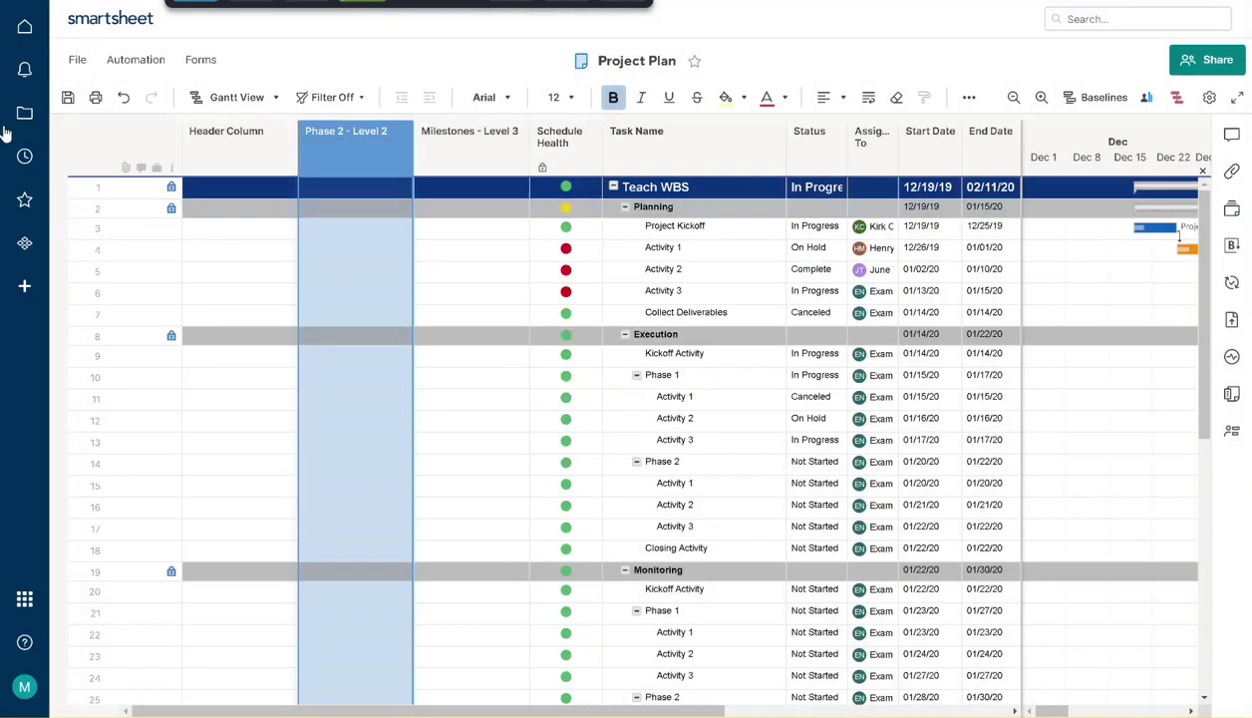
Rename the "Header Column" column as "Header Column - Level 1"
{"action": "left_click", "coordinate": [239, 154]}
{"action": "double_click", "coordinate": [239, 154]}
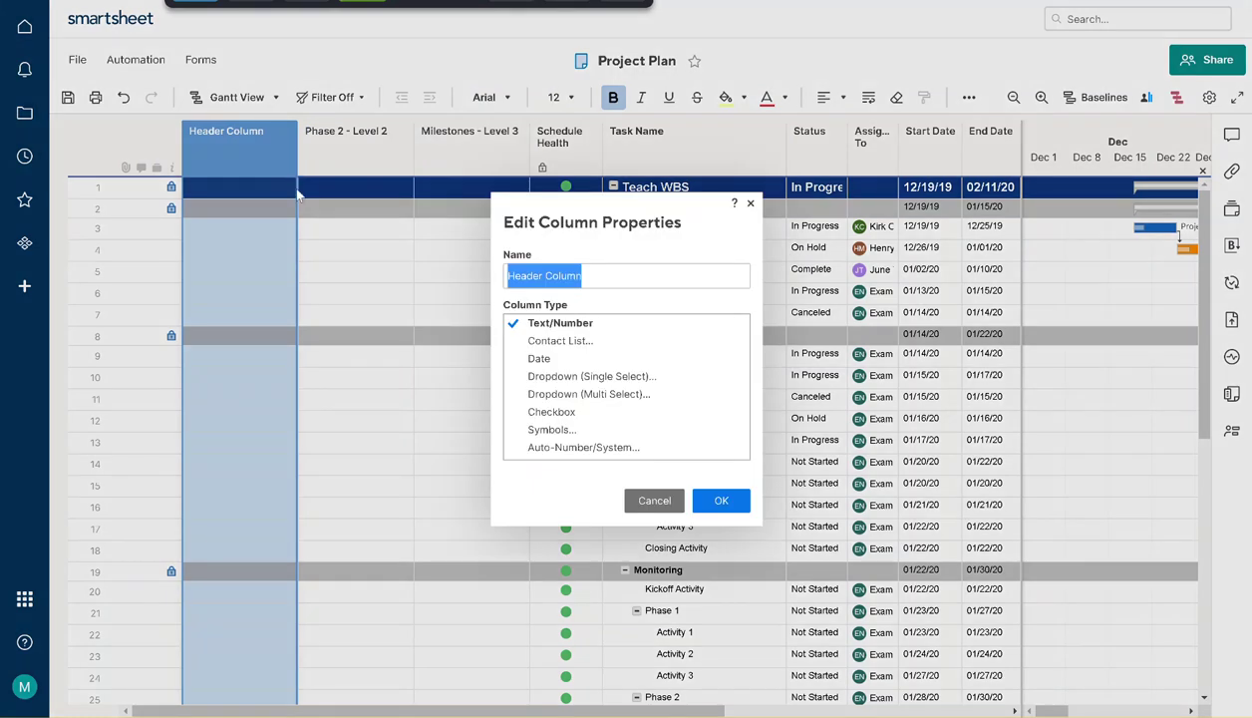
{"action": "left_click", "coordinate": [635, 276]}
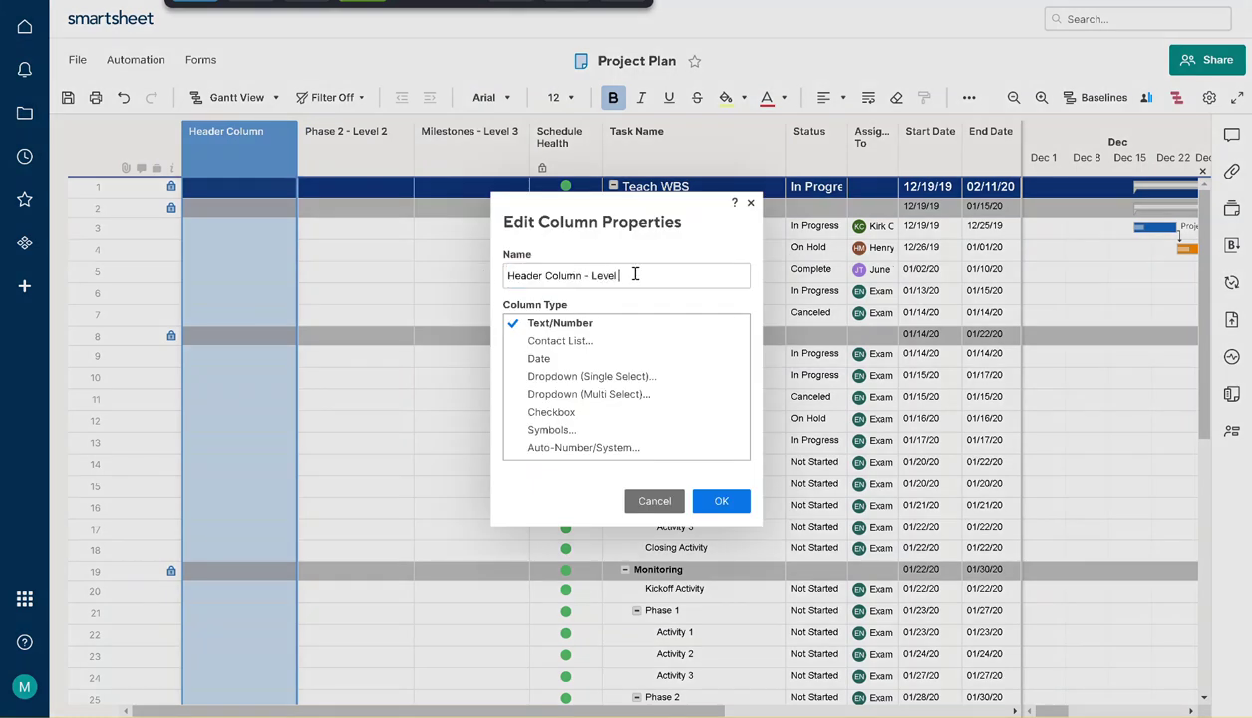
{"action": "left_click", "coordinate": [721, 500]}
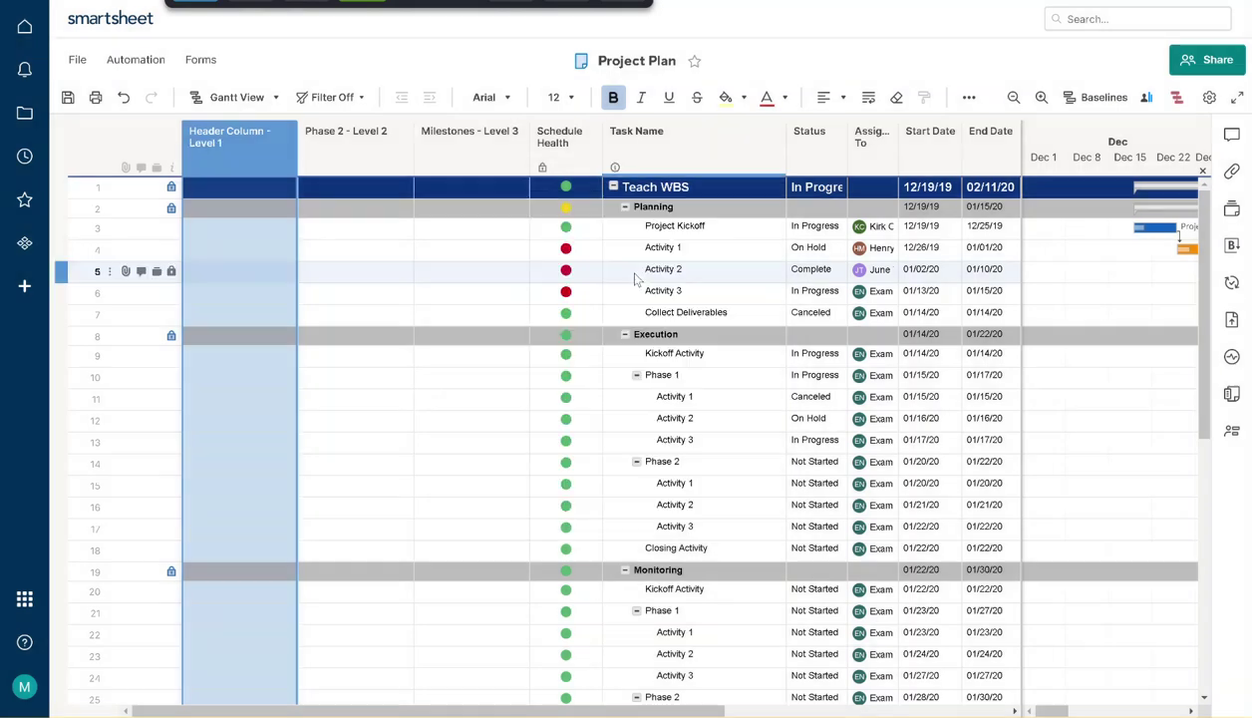
Insert a Text/Number column named "Major Tasks - Level 4" directly before the Schedule Health column
{"action": "left_click", "coordinate": [564, 148]}
{"action": "right_click", "coordinate": [564, 148]}
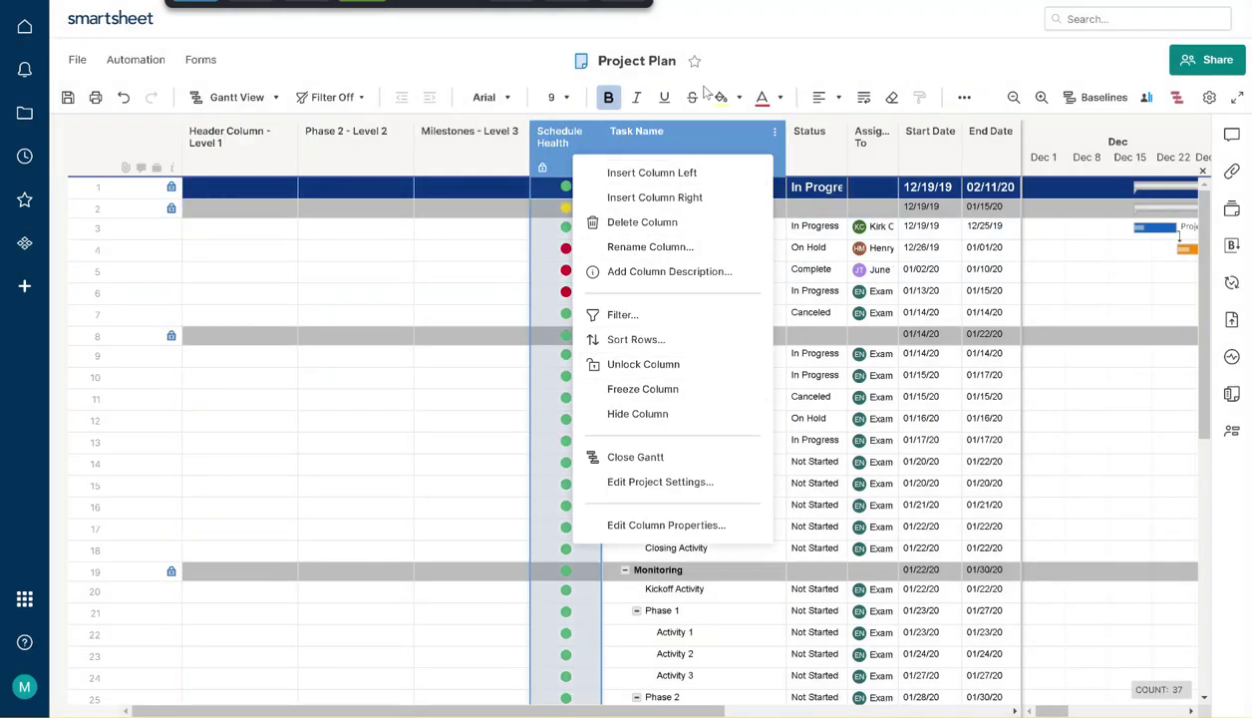
{"action": "left_click", "coordinate": [666, 175]}
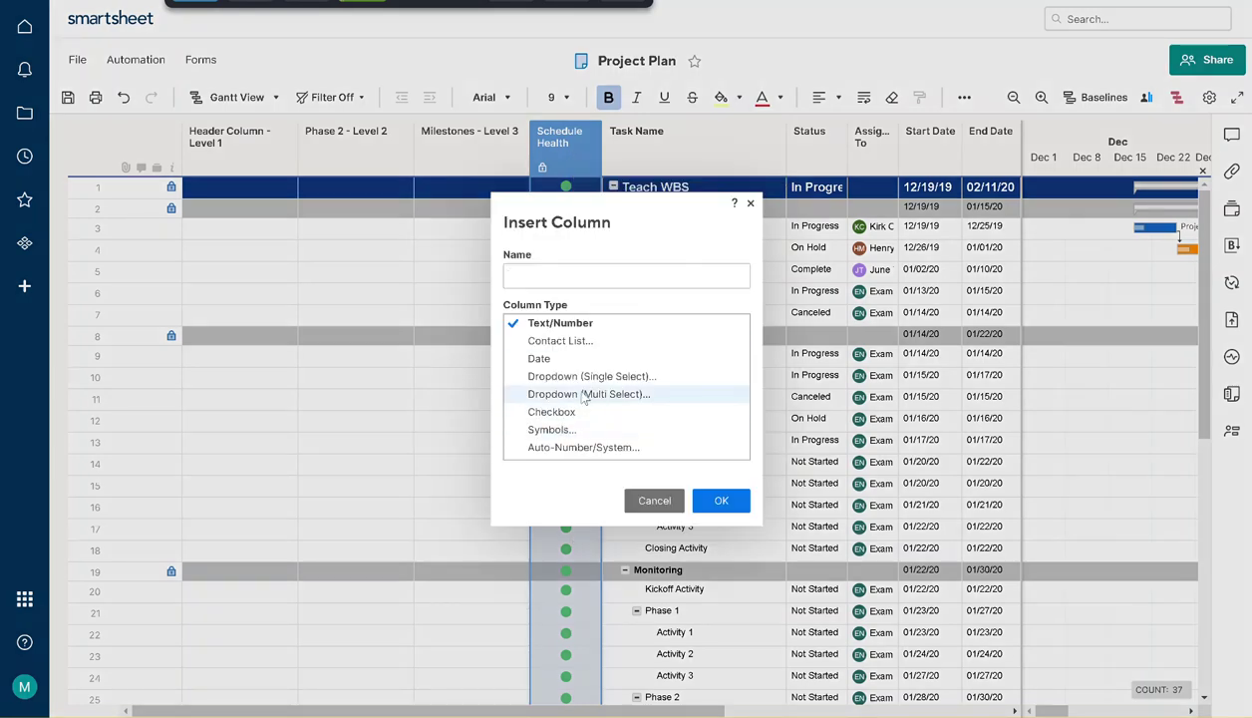
{"action": "type", "text": "Ma"}
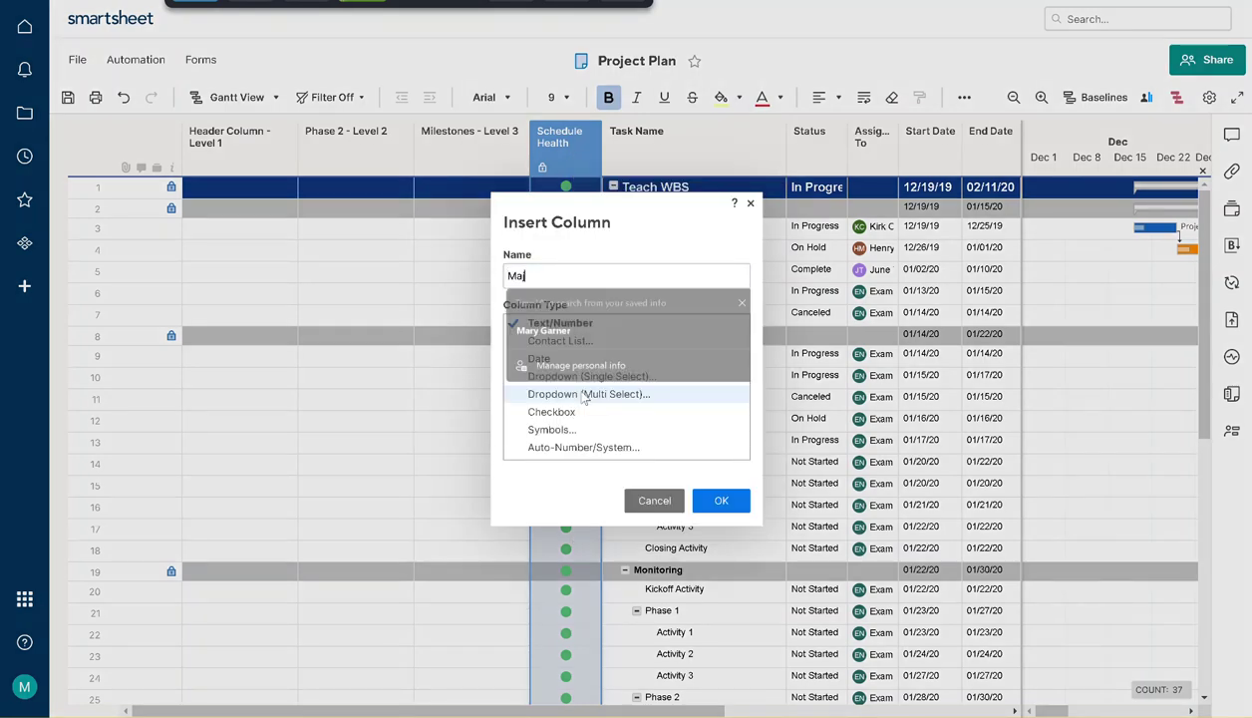
{"action": "type", "text": "jor Tasks - Level 4"}
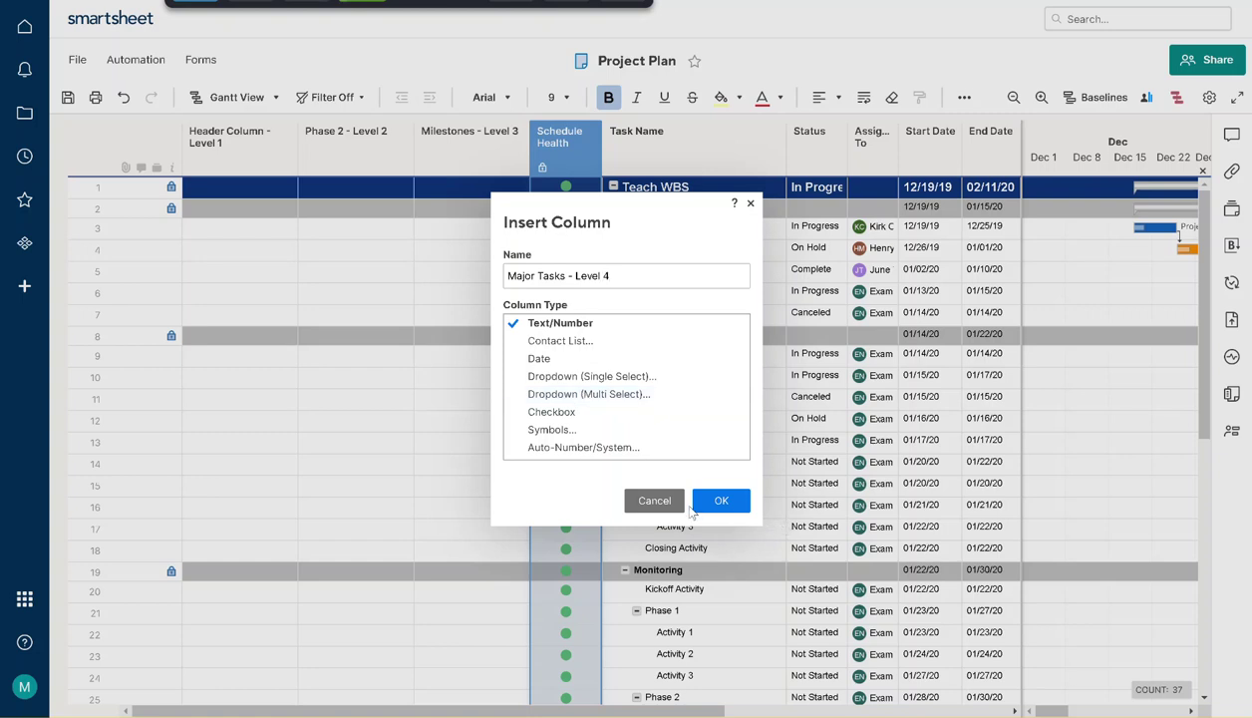
{"action": "left_click", "coordinate": [718, 501]}
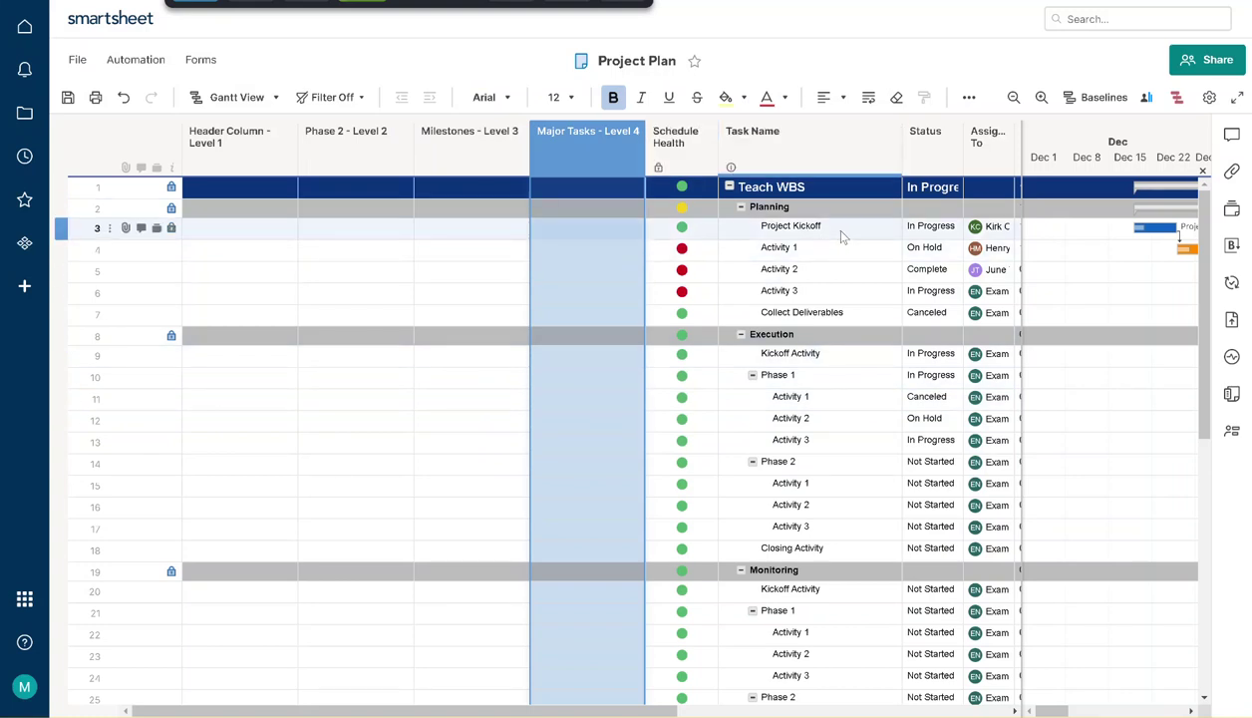
Indent Activity 1 to Activity 3 beneath Project Kickoff, and indent Collect Deliverables until it is a child of Activity 3
{"action": "left_click_drag", "start_coordinate": [820, 249], "coordinate": [825, 294]}
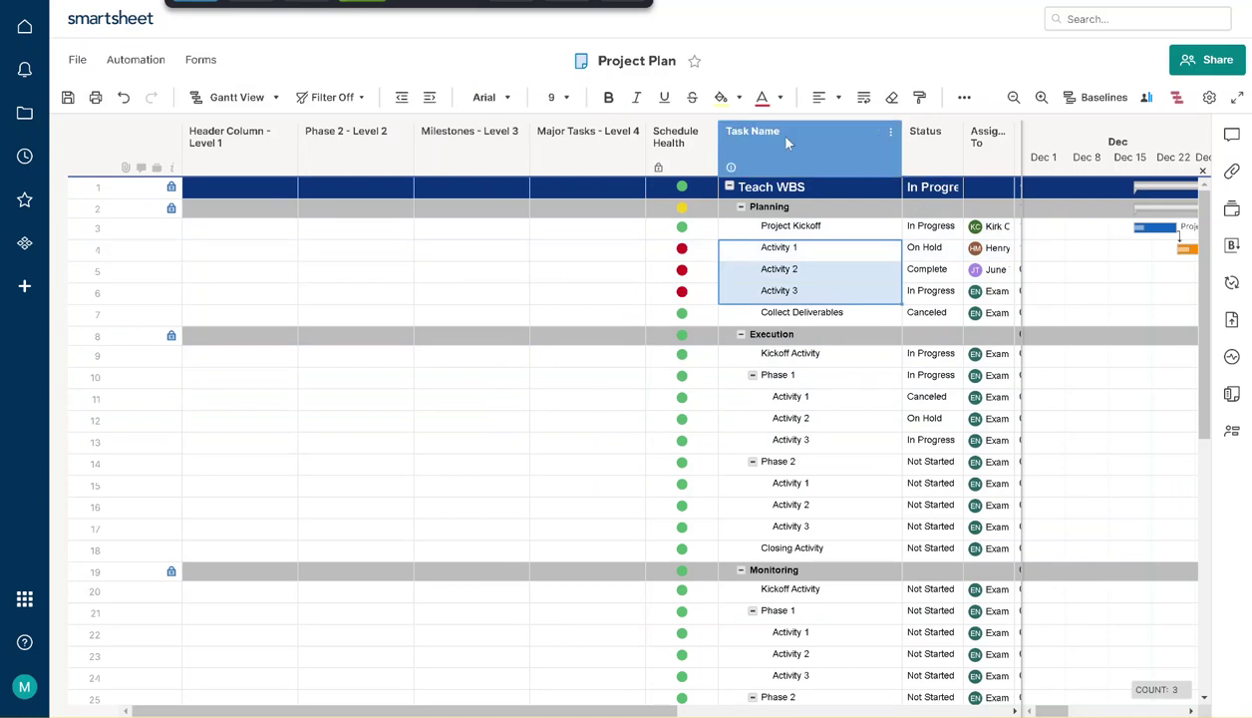
{"action": "left_click", "coordinate": [430, 99]}
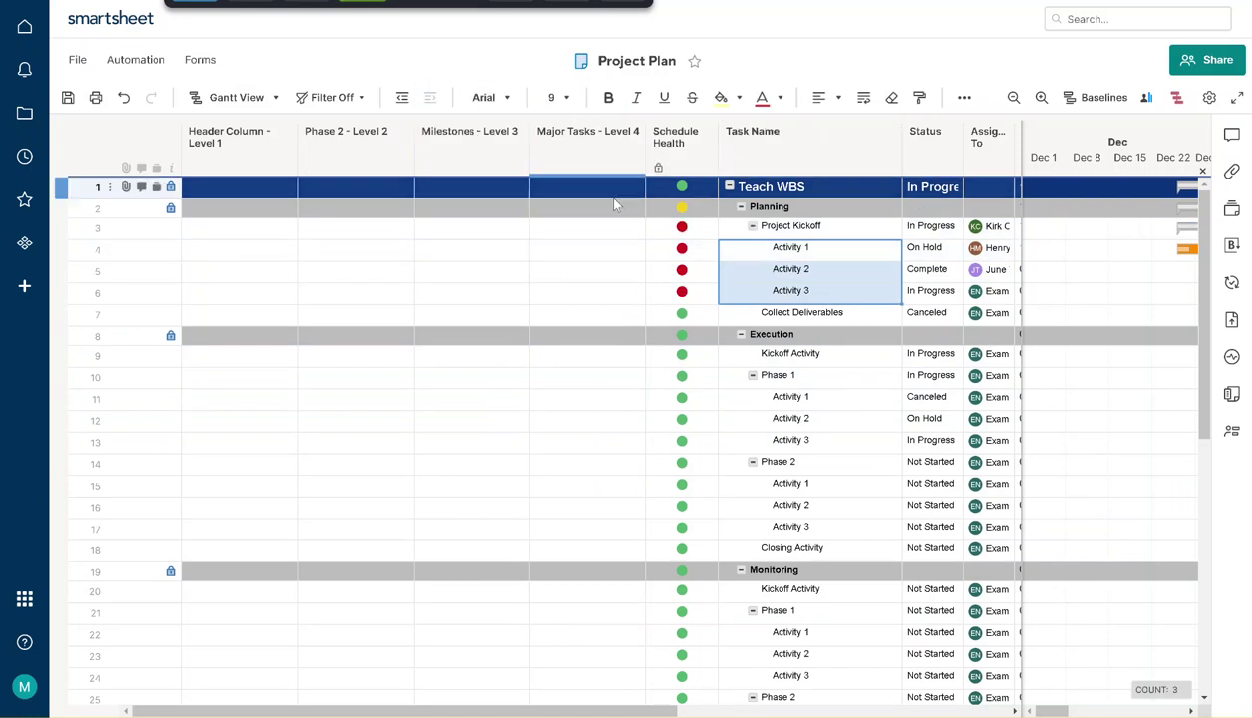
{"action": "left_click", "coordinate": [797, 313]}
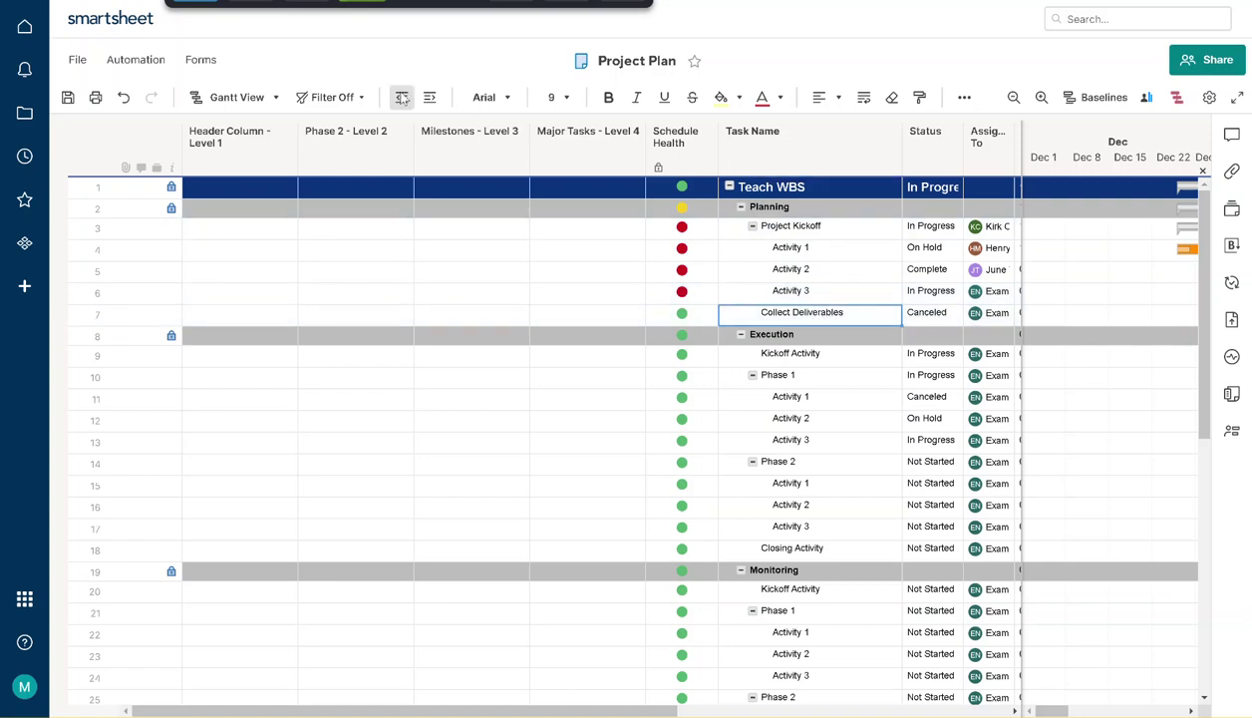
{"action": "left_click", "coordinate": [430, 97]}
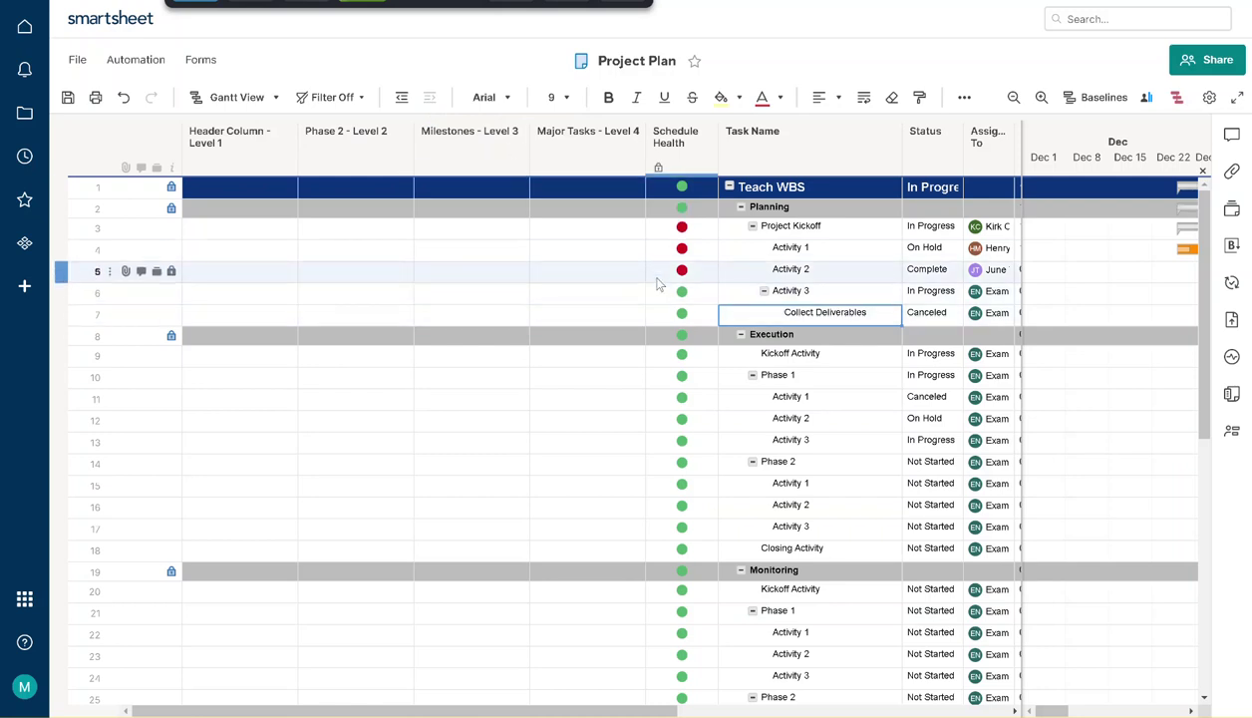
Insert a Text/Number column named "Major Subtask - Level 5" directly before the Schedule Health column
{"action": "right_click", "coordinate": [665, 149]}
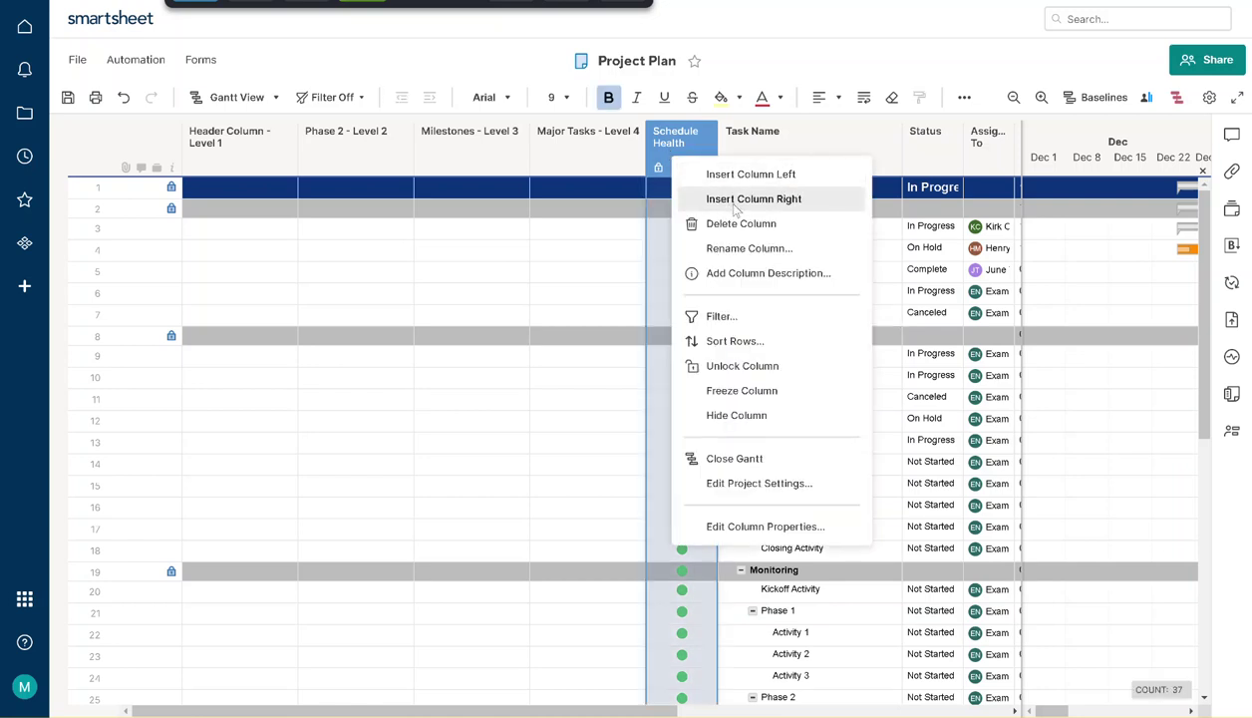
{"action": "left_click", "coordinate": [733, 176]}
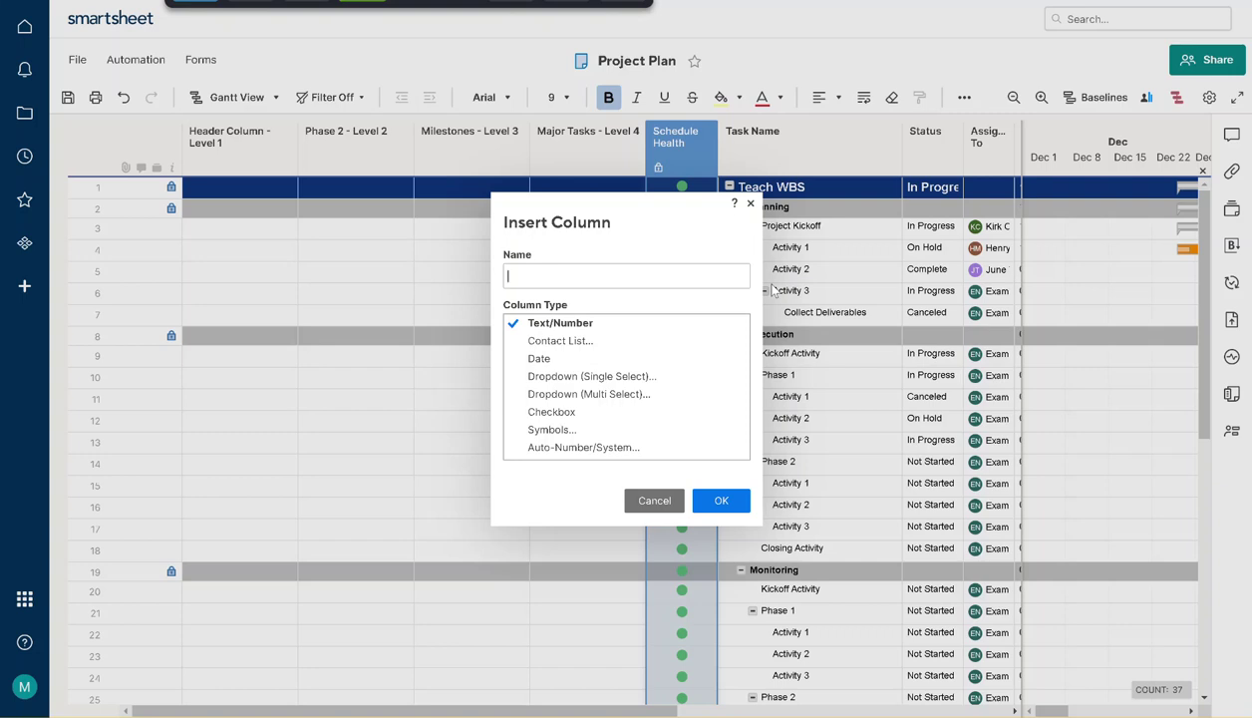
{"action": "type", "text": "Major Subtask"}
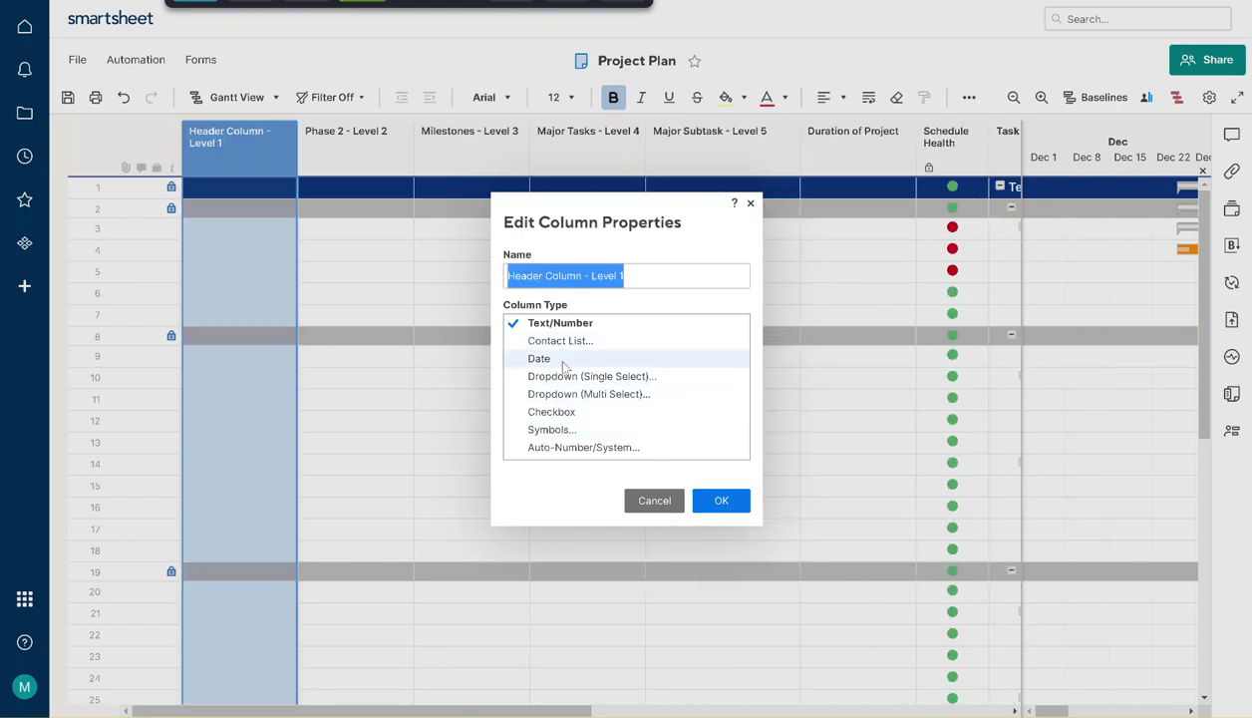
Change the column type of Header Column - Level 1 and Phase 2 - Level 2 to Checkbox
{"action": "left_click", "coordinate": [551, 411]}
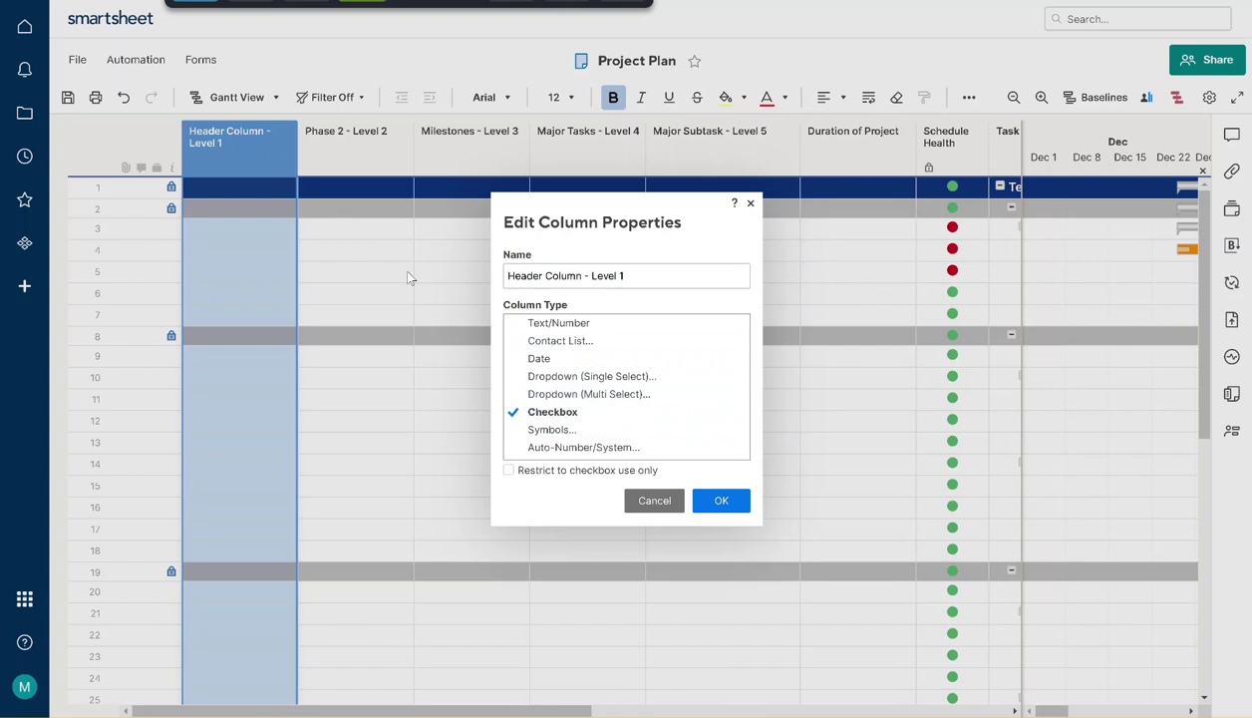
{"action": "left_click", "coordinate": [714, 500]}
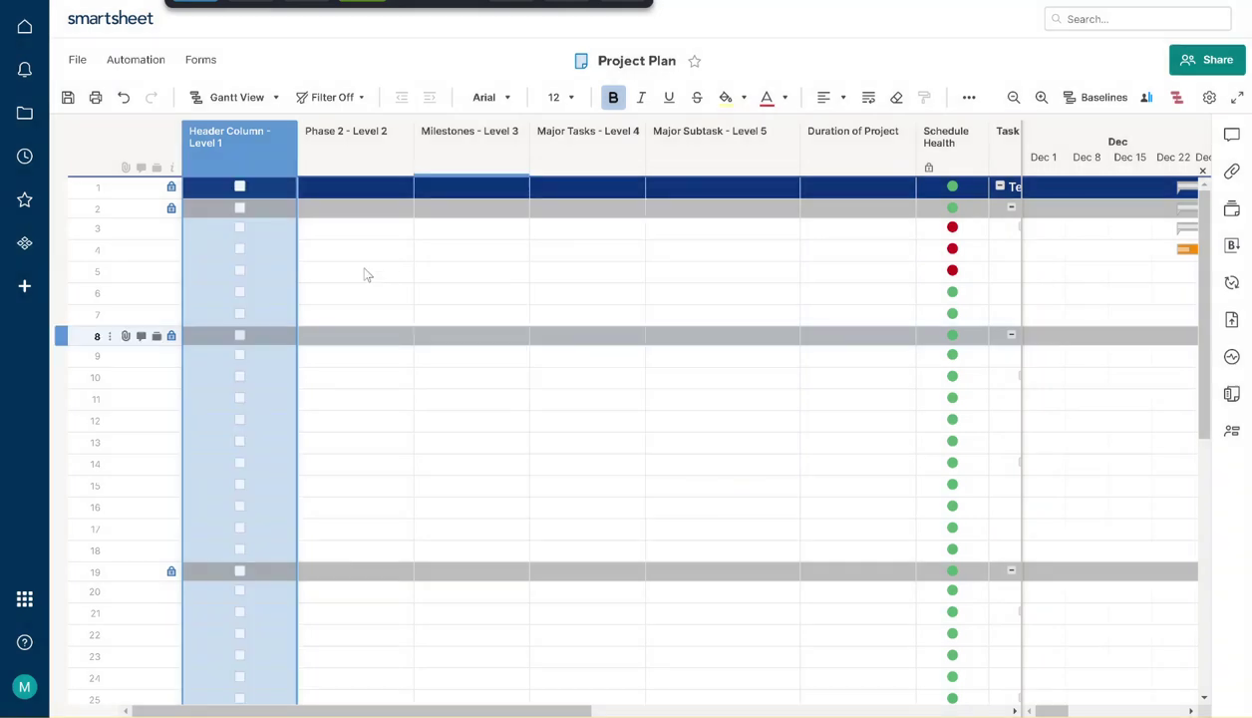
{"action": "right_click", "coordinate": [338, 155]}
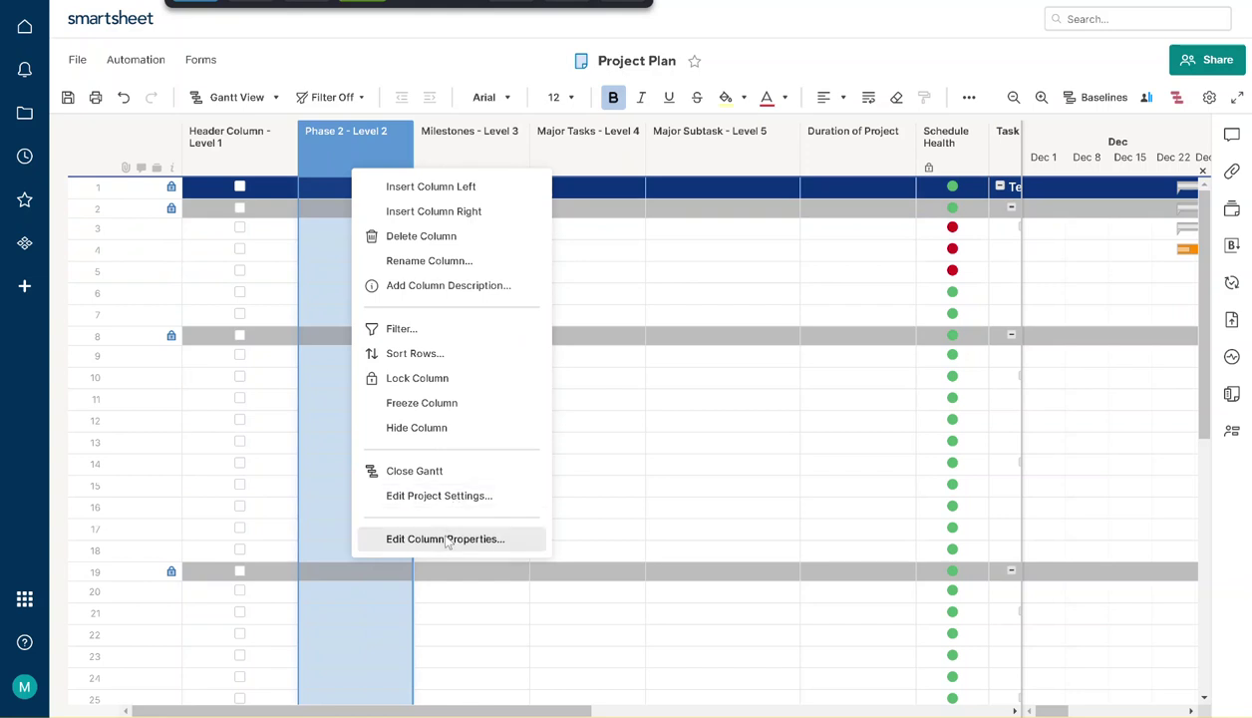
{"action": "left_click", "coordinate": [446, 538]}
{"action": "left_click", "coordinate": [654, 413]}
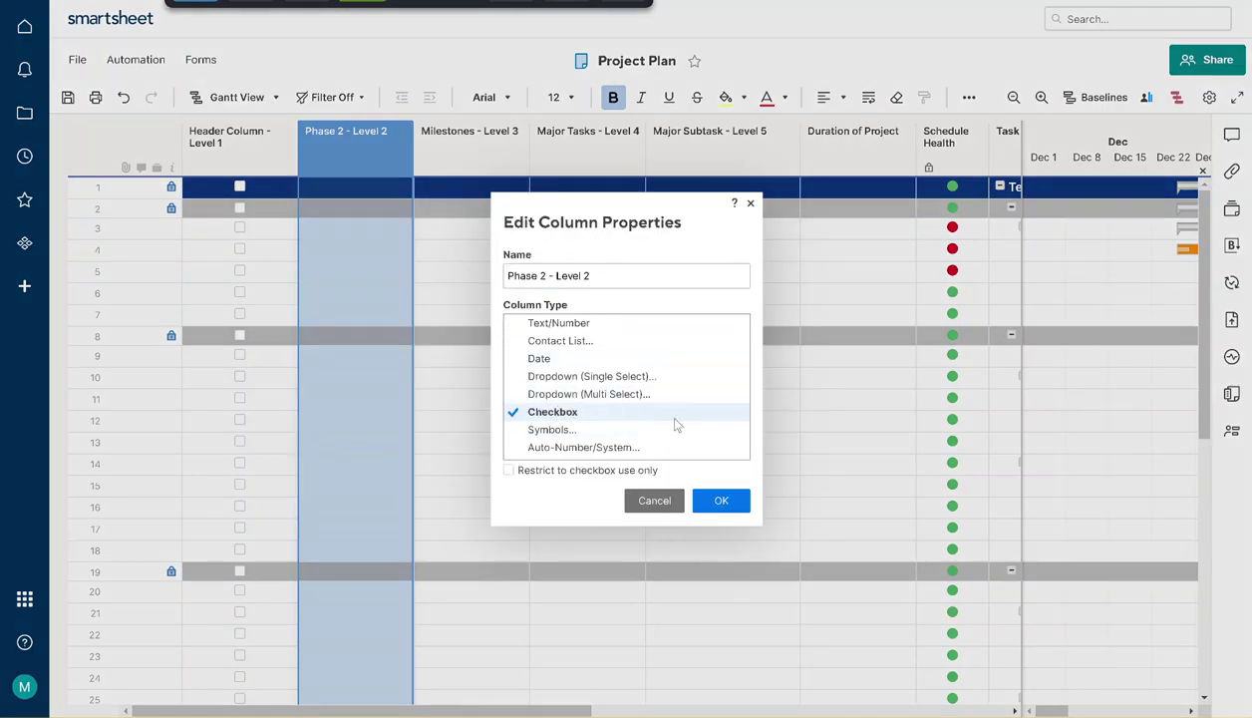
{"action": "left_click", "coordinate": [721, 501]}
Change the column type of Milestones - Level 3 to Checkbox
{"action": "right_click", "coordinate": [457, 151]}
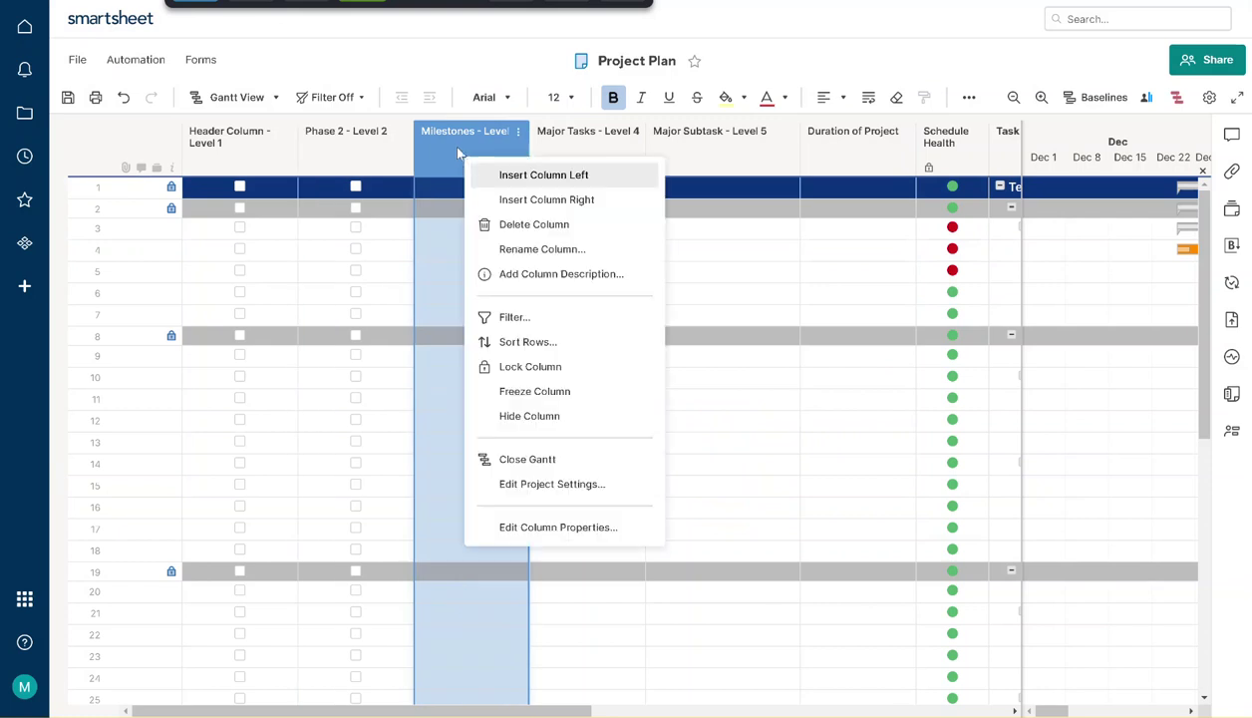
{"action": "right_click", "coordinate": [430, 168]}
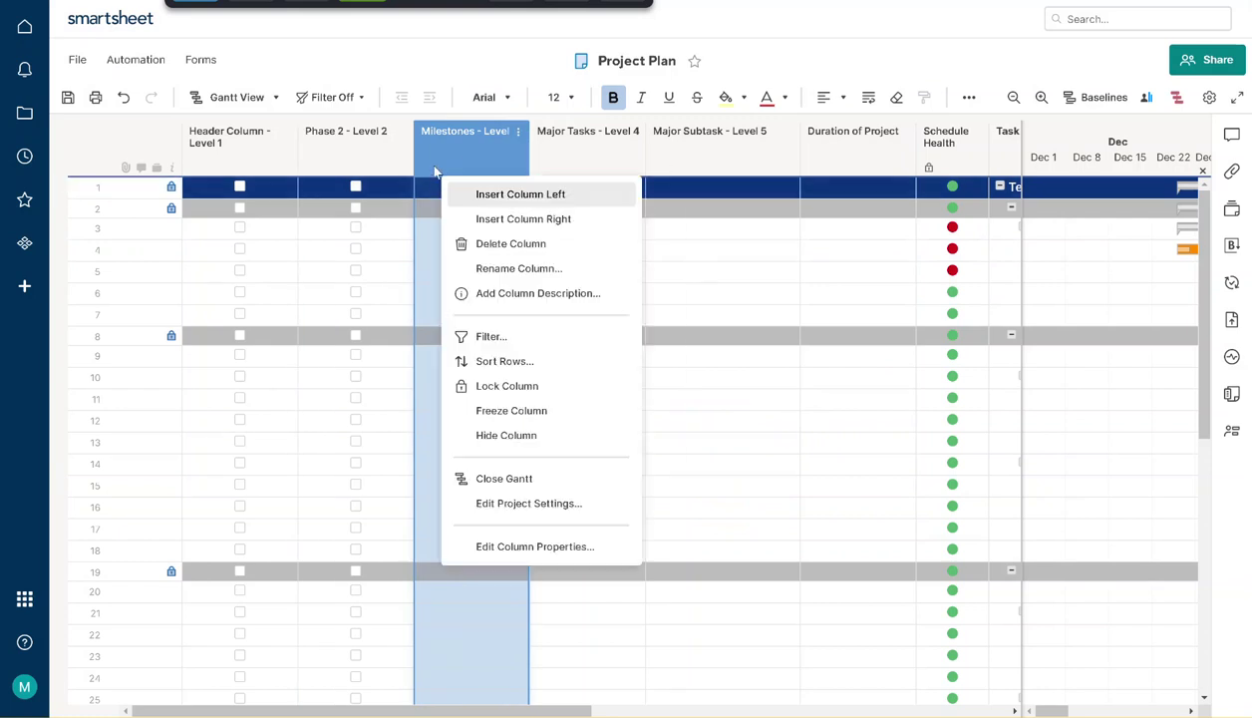
{"action": "left_click", "coordinate": [505, 548]}
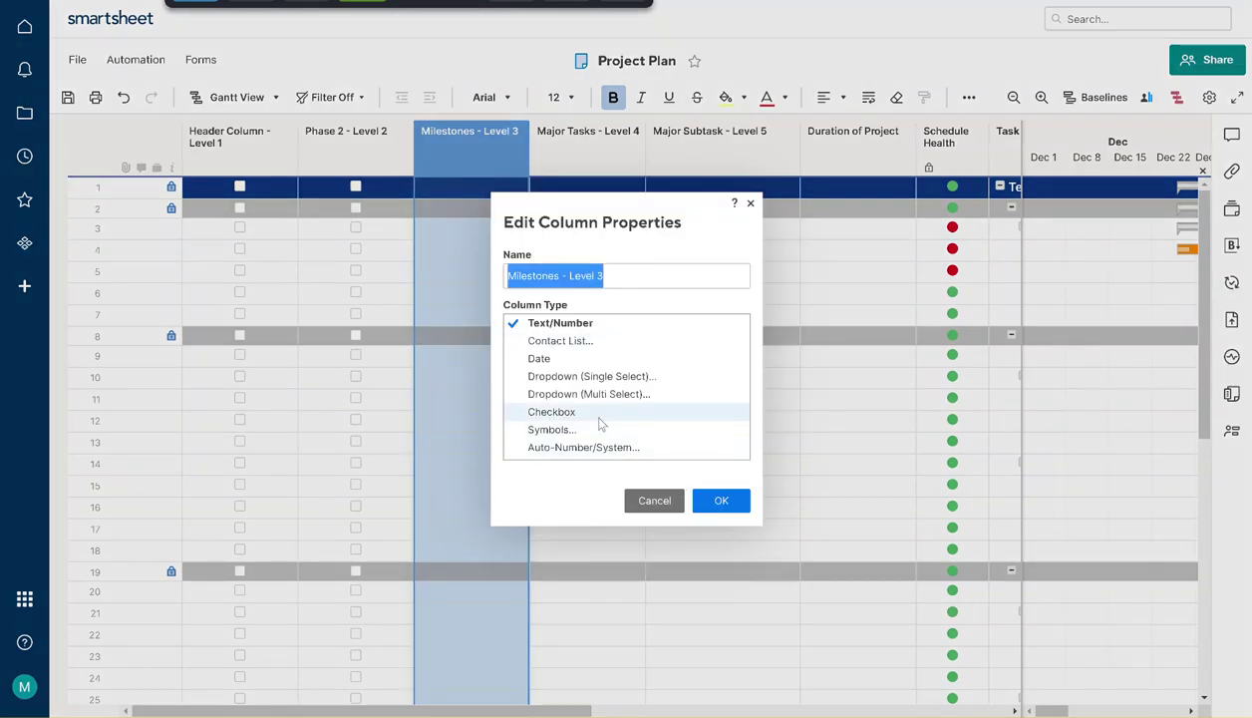
{"action": "left_click", "coordinate": [598, 413]}
{"action": "left_click", "coordinate": [721, 500]}
Change the column type of Major Tasks - Level 4 to Checkbox
{"action": "left_click", "coordinate": [584, 174]}
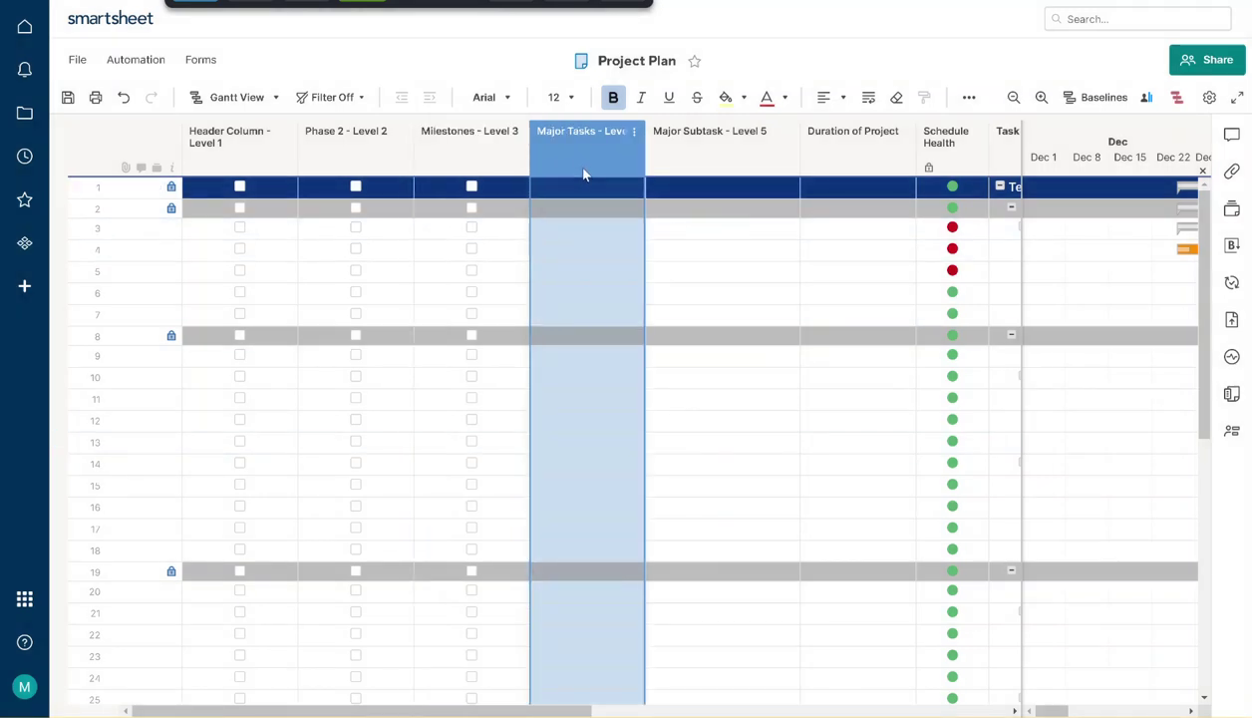
{"action": "right_click", "coordinate": [584, 174]}
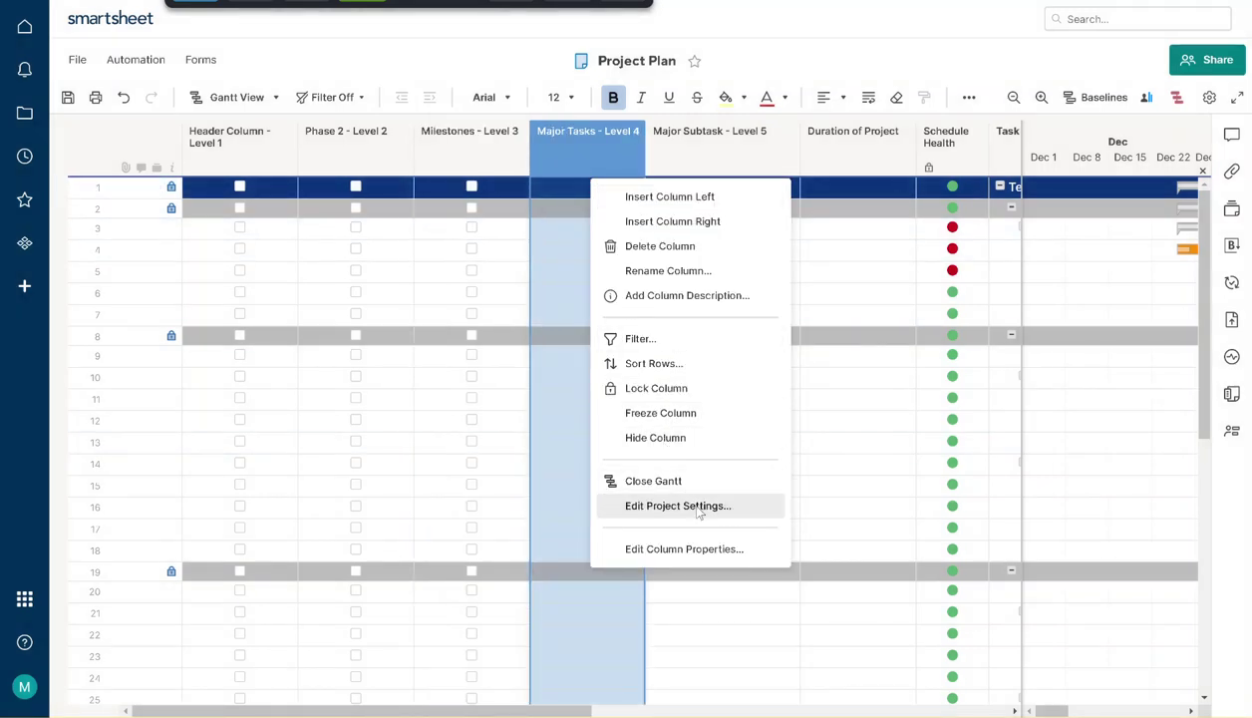
{"action": "left_click", "coordinate": [668, 548]}
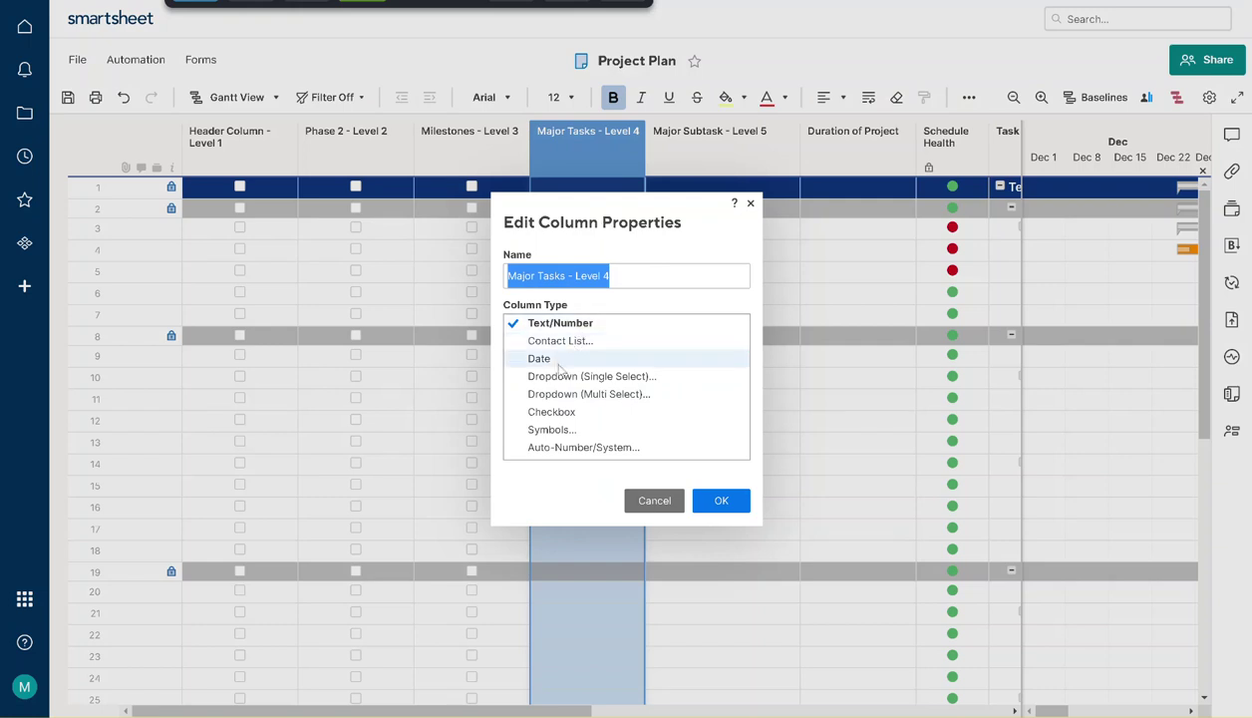
{"action": "left_click", "coordinate": [593, 414]}
{"action": "left_click", "coordinate": [721, 500]}
Change the column type of Major Subtask - Level 5 to Checkbox
{"action": "left_click", "coordinate": [682, 150]}
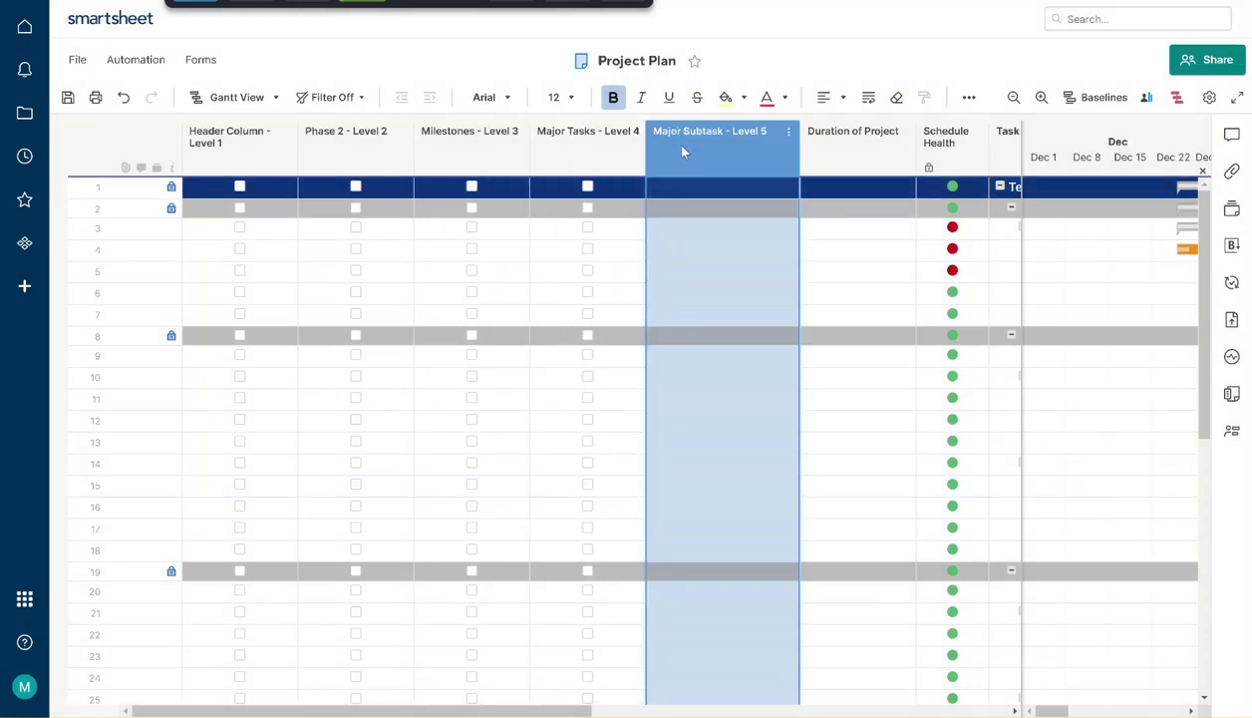
{"action": "right_click", "coordinate": [683, 151]}
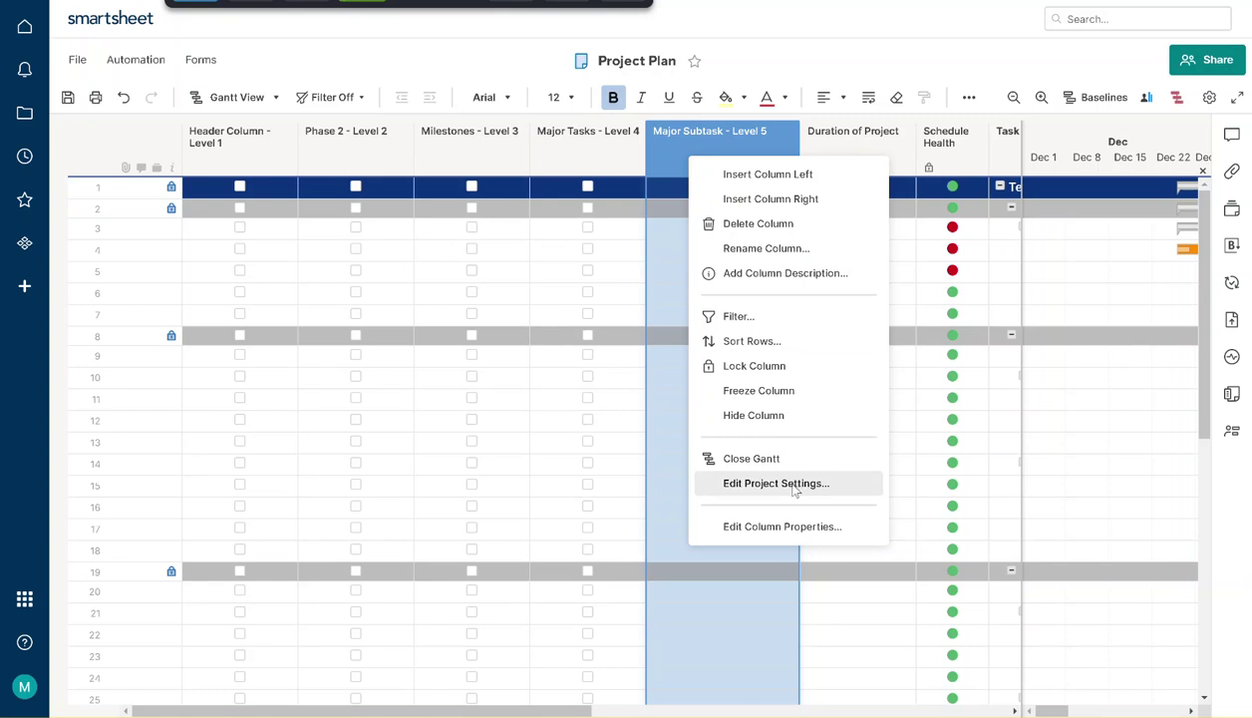
{"action": "left_click", "coordinate": [810, 526]}
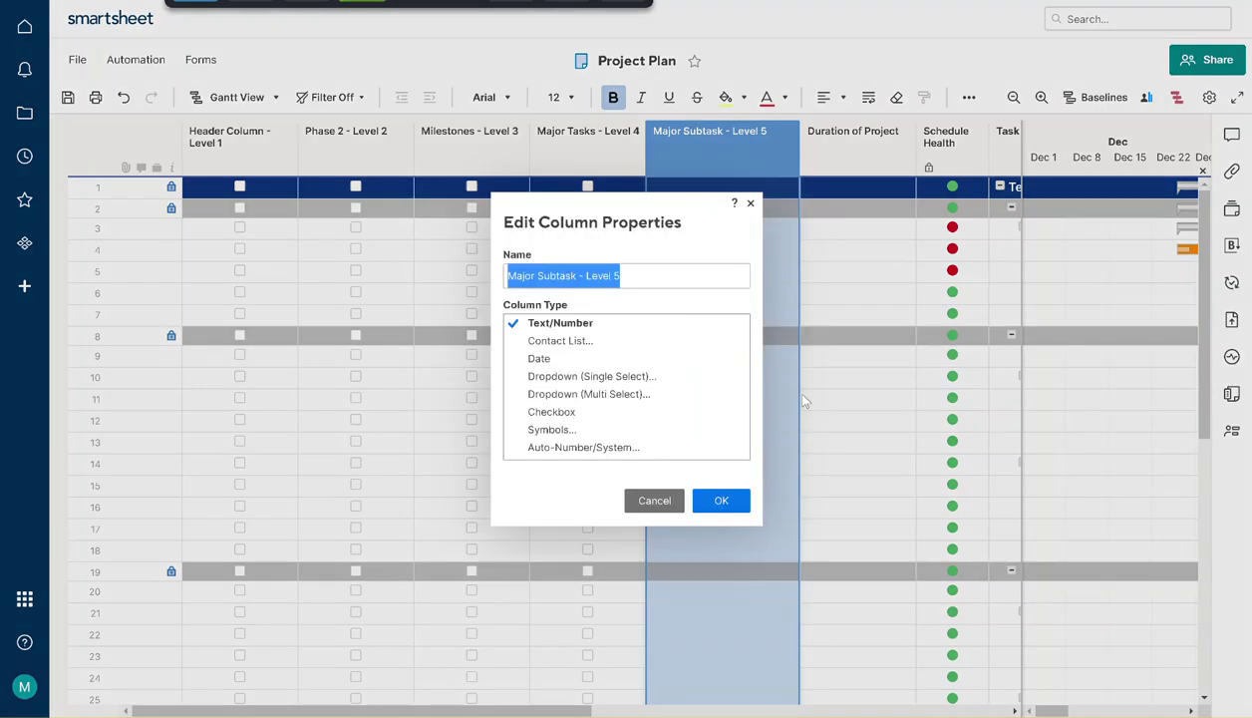
{"action": "left_click", "coordinate": [595, 415]}
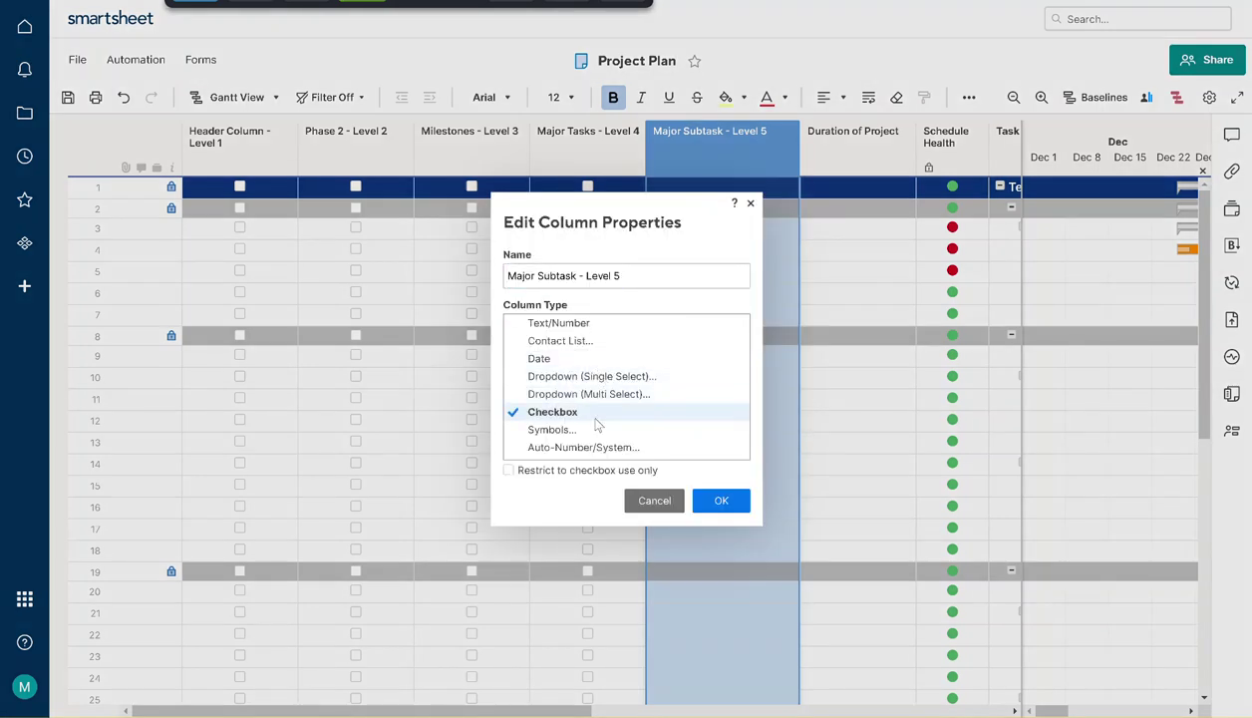
{"action": "left_click", "coordinate": [714, 496]}
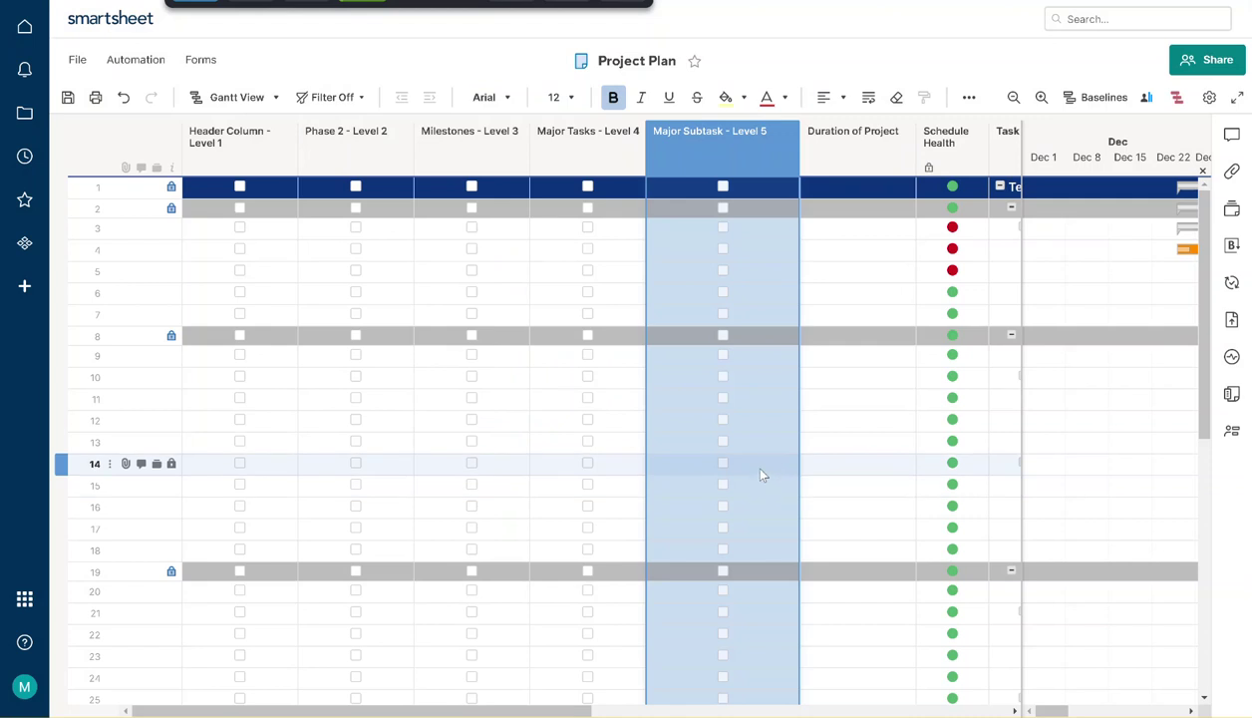
Change the column type of Duration of Project to Checkbox
{"action": "right_click", "coordinate": [835, 167]}
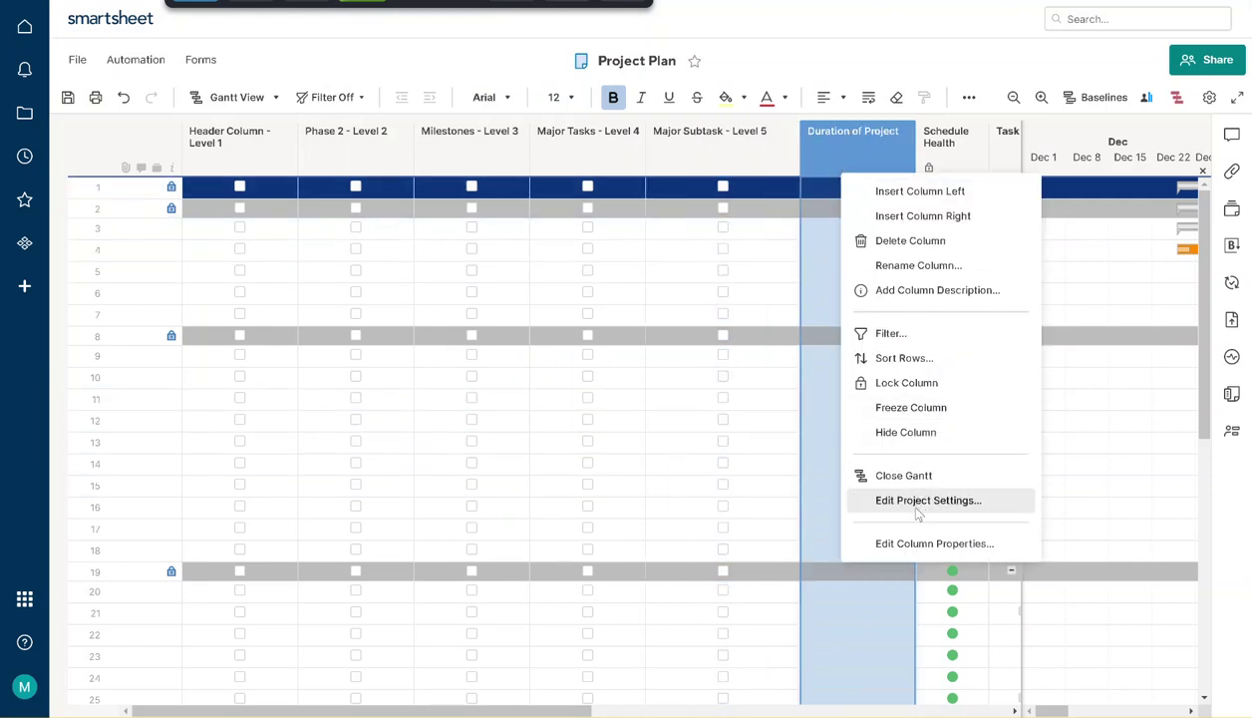
{"action": "left_click", "coordinate": [920, 544]}
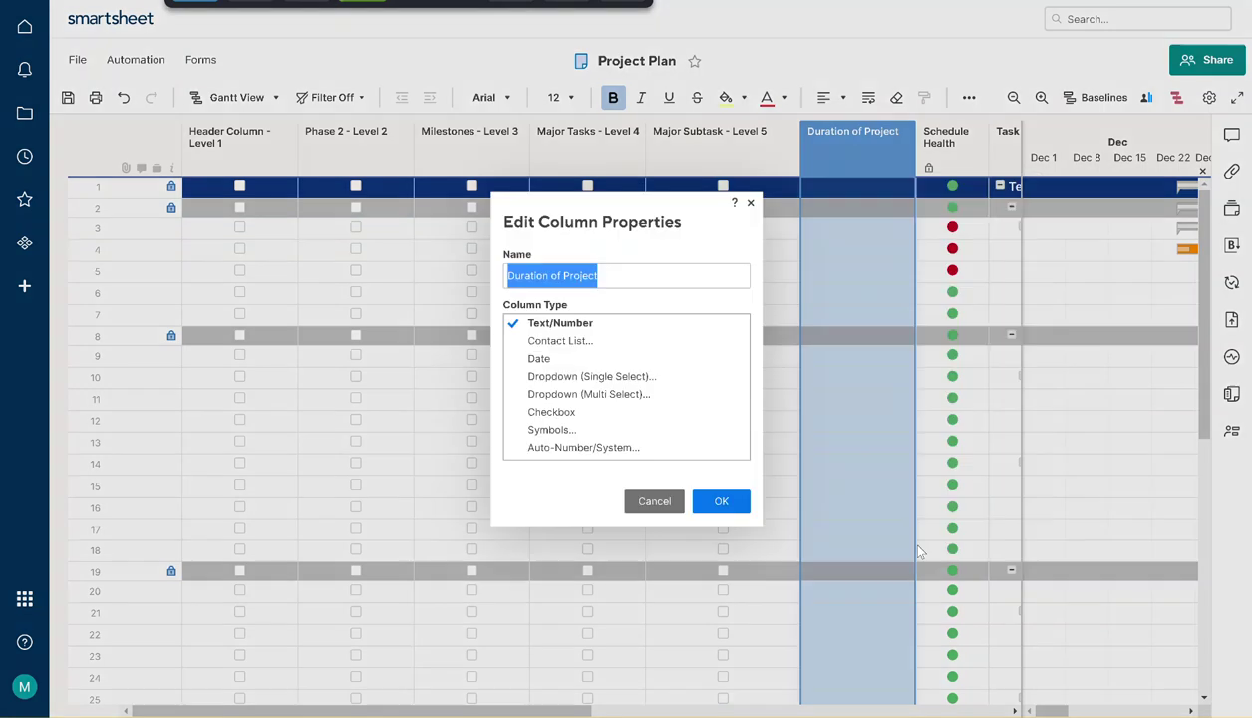
{"action": "left_click", "coordinate": [558, 412]}
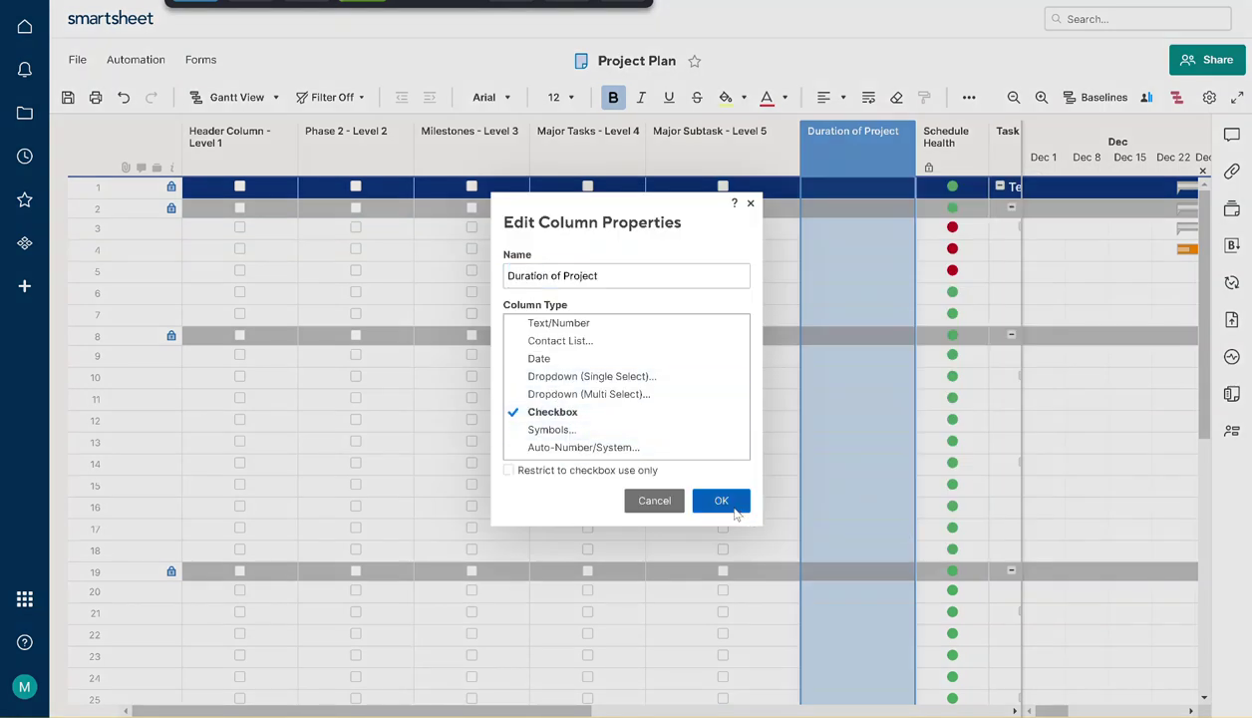
{"action": "left_click", "coordinate": [733, 508]}
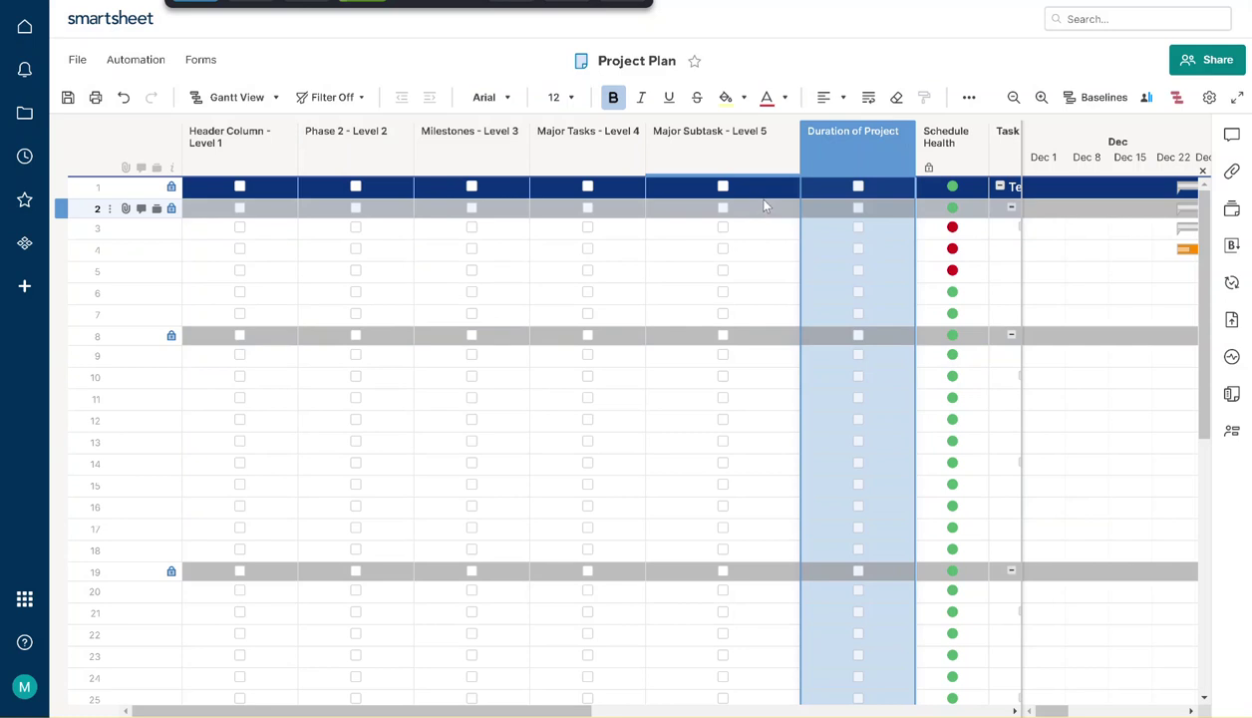
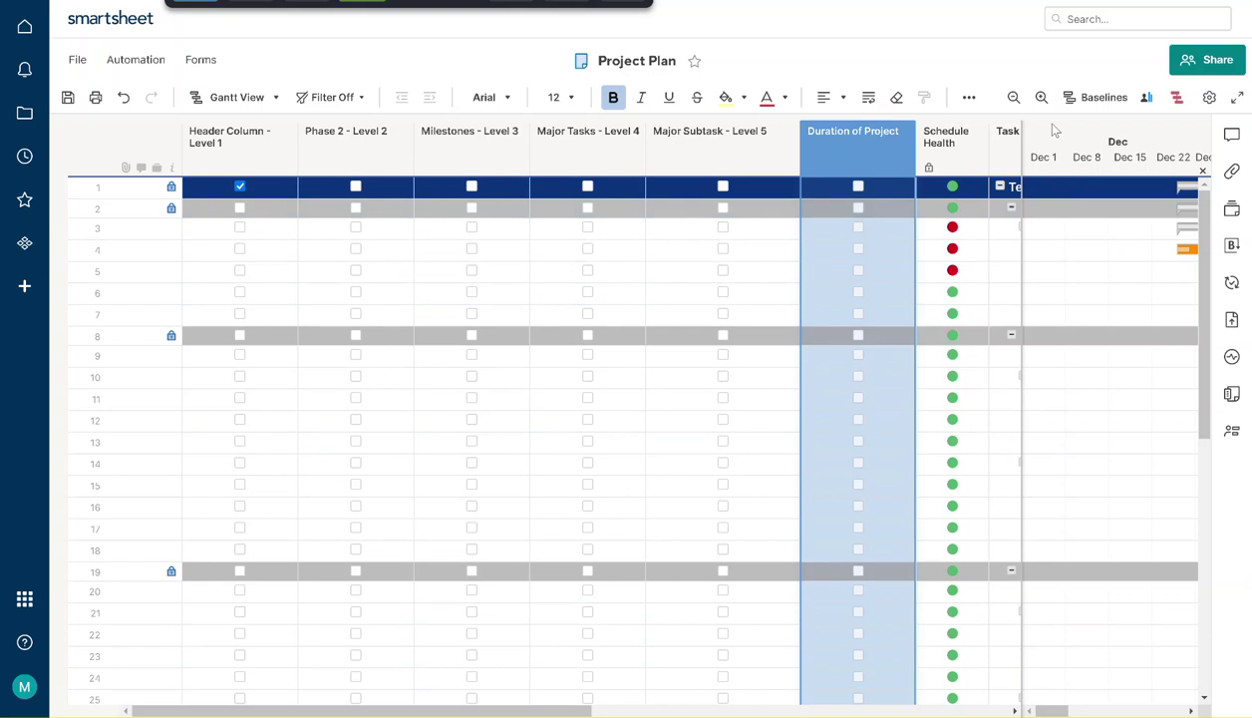
Replace the Status is 'On Hold' conditional formatting rule with a new rule whose condition is Header Column - Level 1 is Checked
{"action": "left_click", "coordinate": [973, 99]}
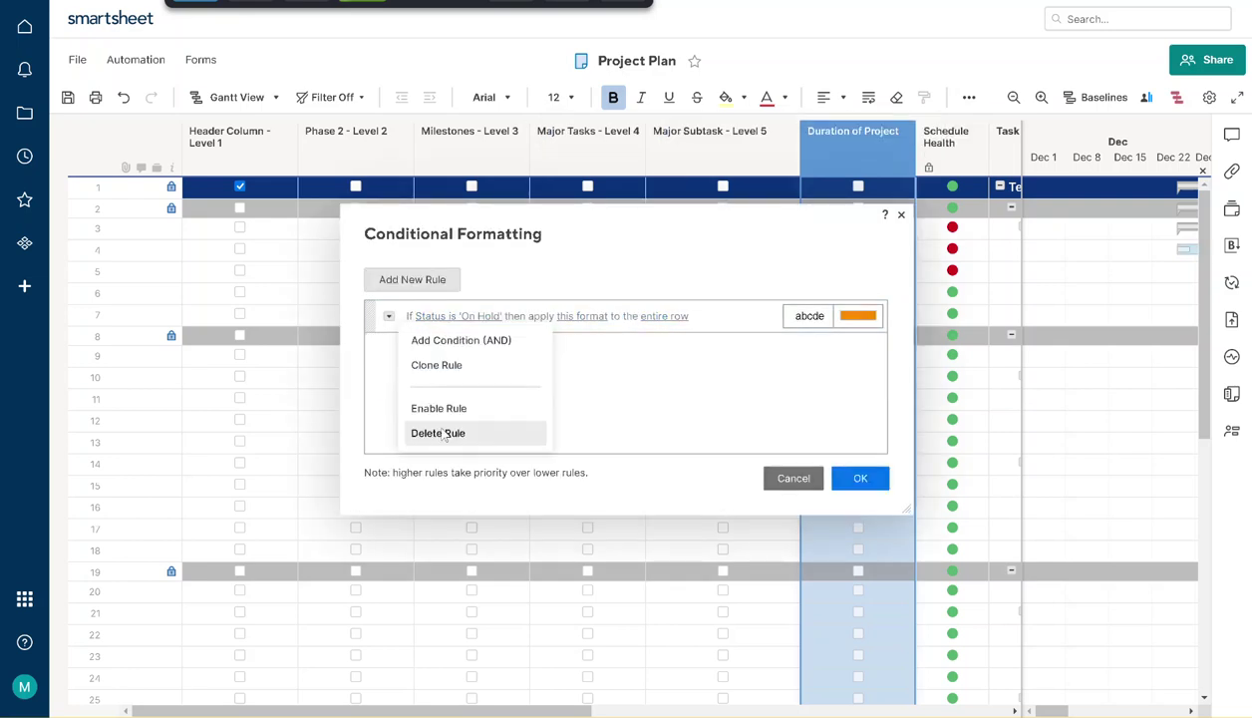
{"action": "left_click", "coordinate": [413, 279]}
{"action": "left_click", "coordinate": [454, 317]}
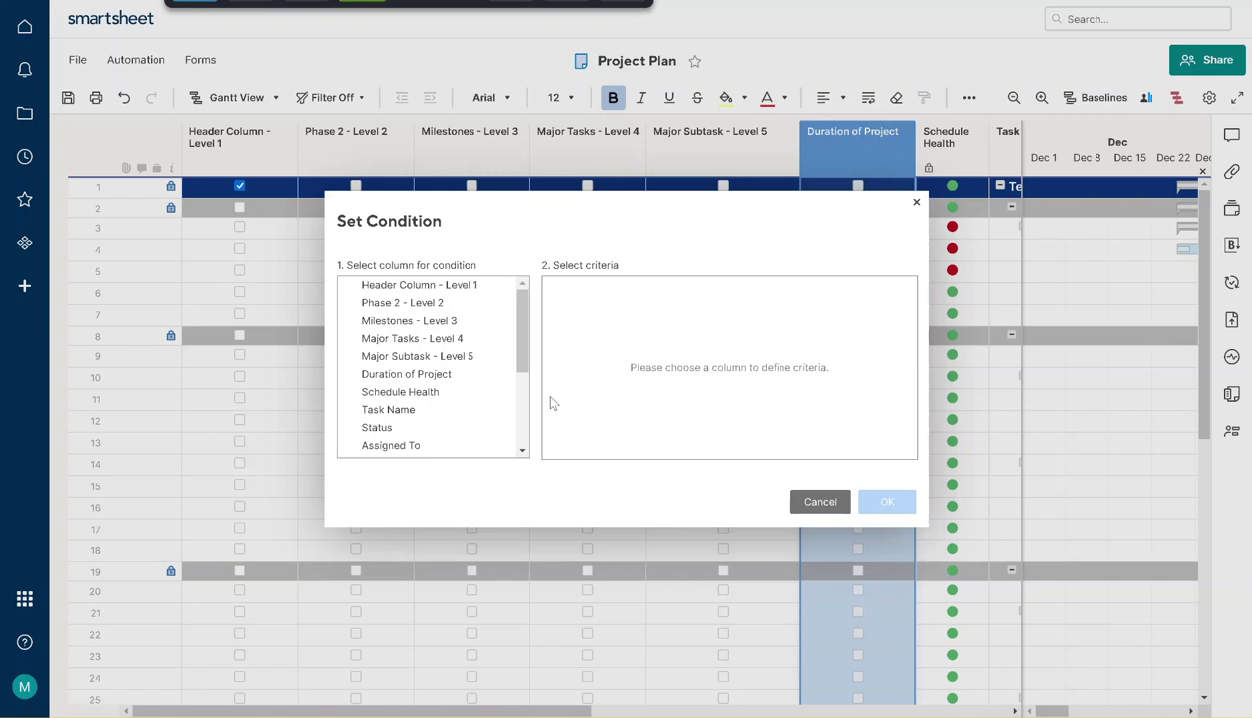
{"action": "left_click", "coordinate": [461, 286]}
{"action": "left_click", "coordinate": [615, 303]}
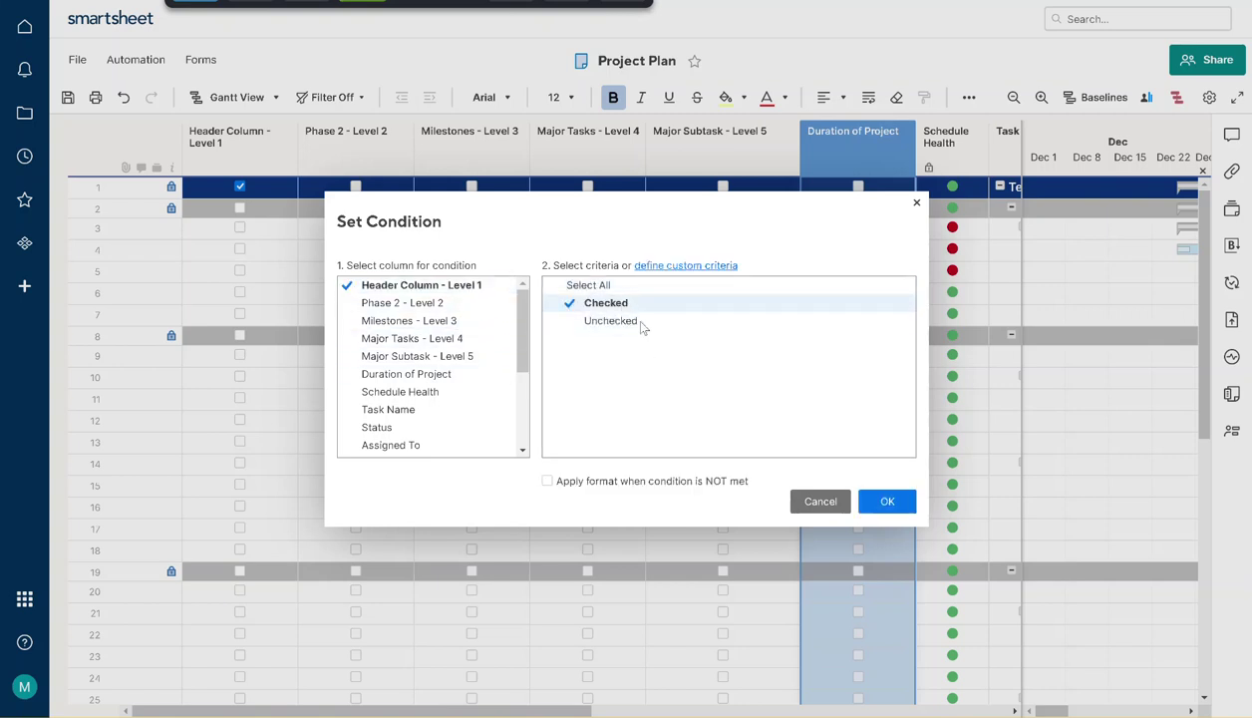
{"action": "left_click", "coordinate": [883, 501]}
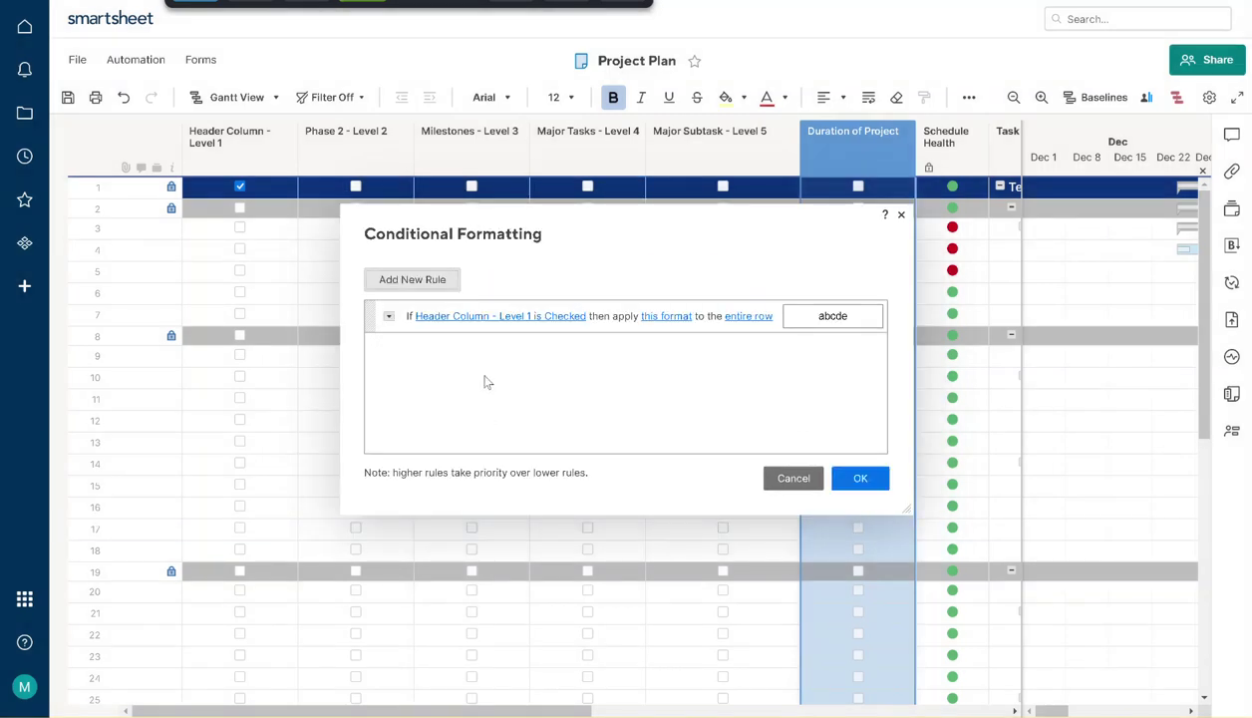
Give the Header Column - Level 1 rule a black task bar and bold text
{"action": "left_click", "coordinate": [676, 318]}
{"action": "left_click", "coordinate": [742, 489]}
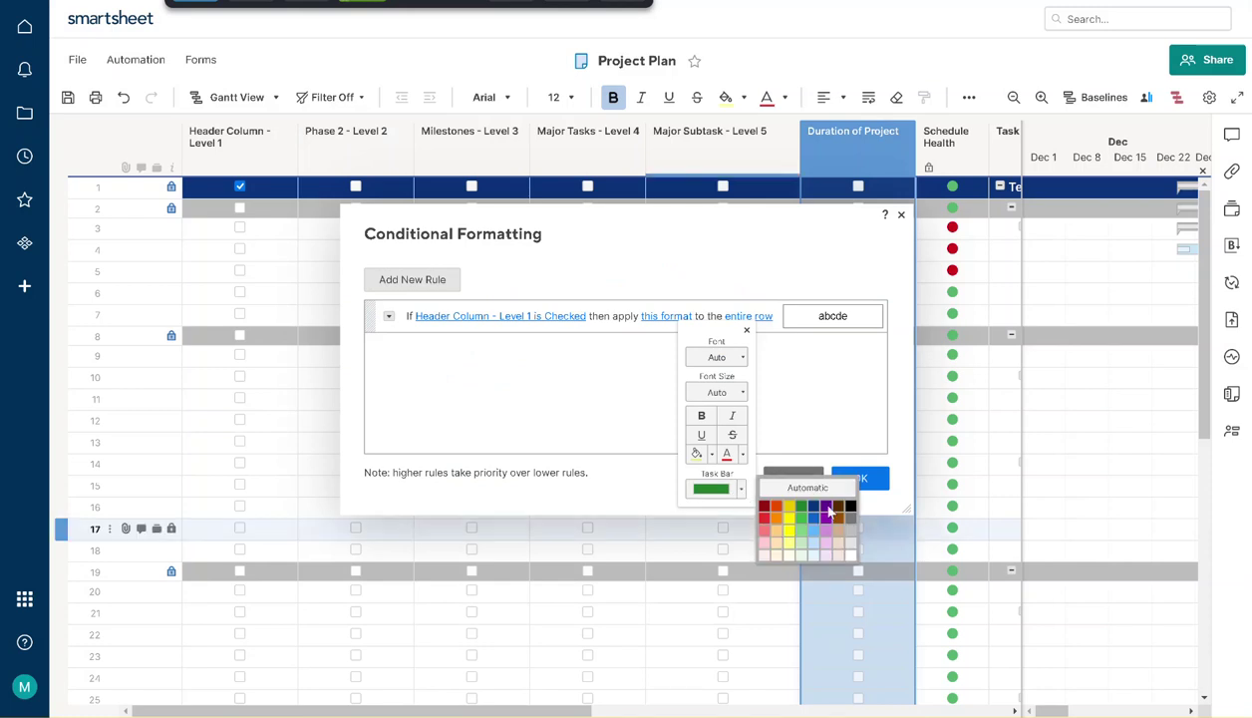
{"action": "left_click", "coordinate": [838, 503]}
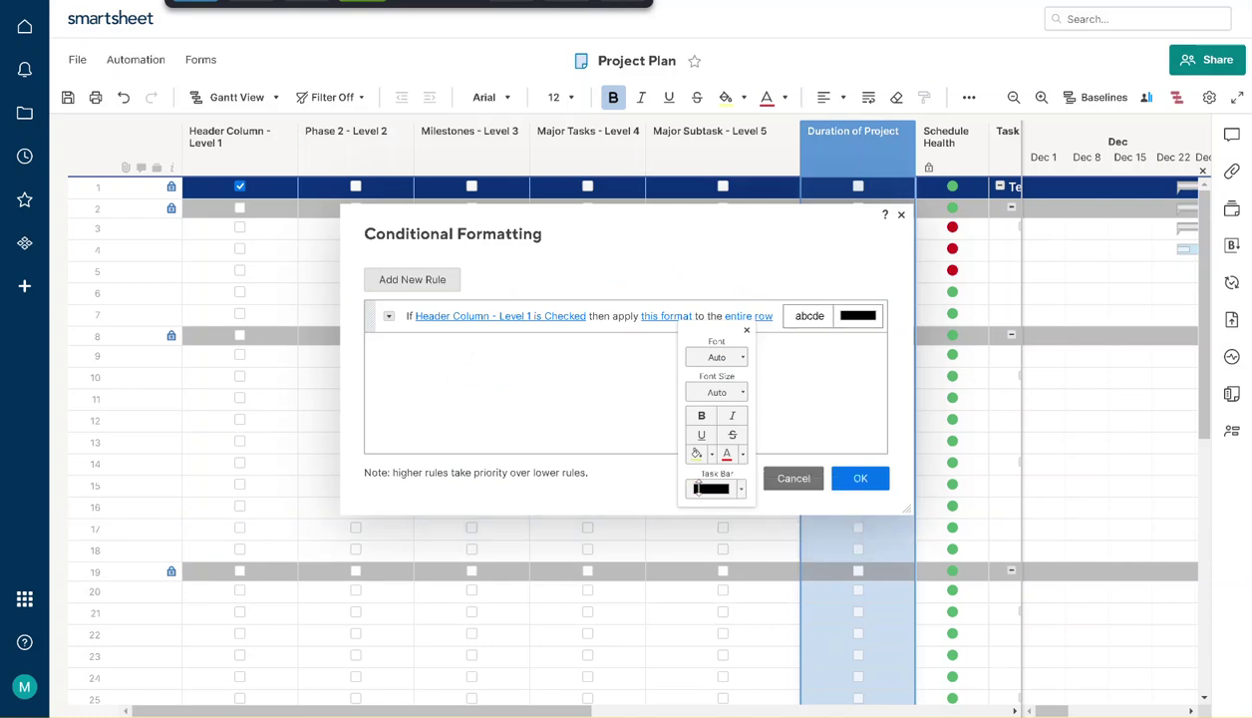
{"action": "left_click", "coordinate": [701, 416]}
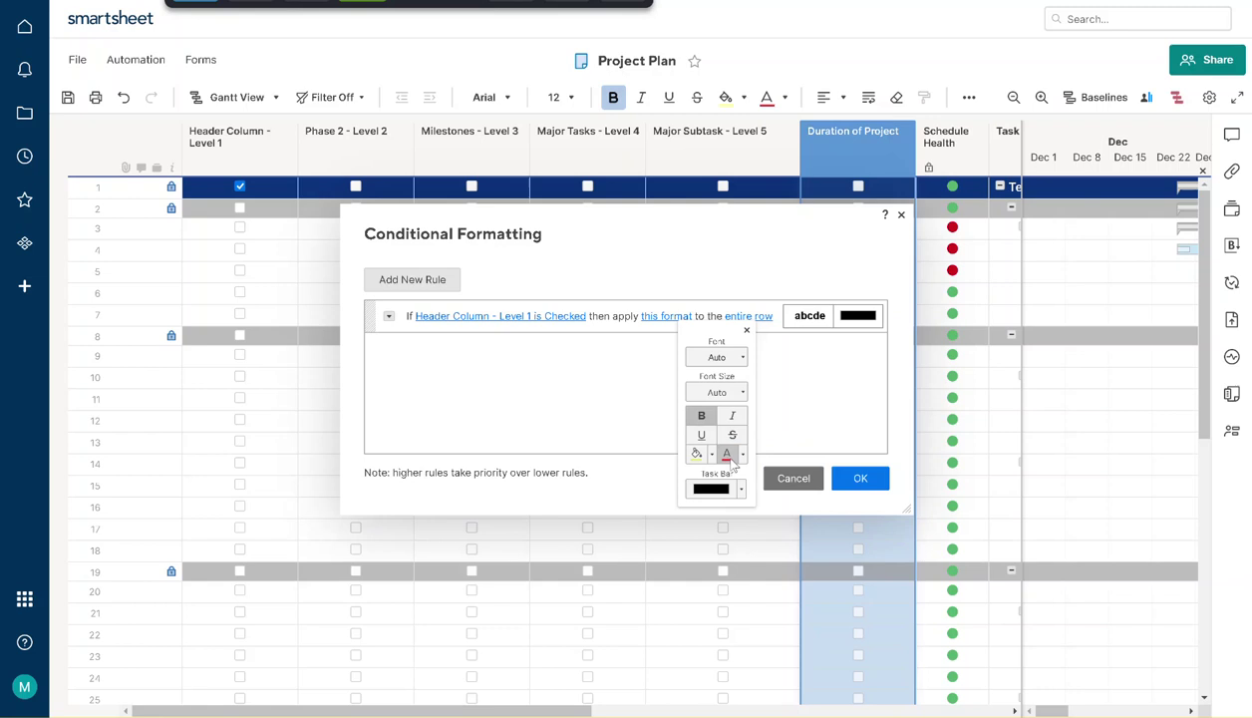
Set the Level 1 rule's background to black and its text color to white, and apply the conditional formatting
{"action": "left_click", "coordinate": [710, 454]}
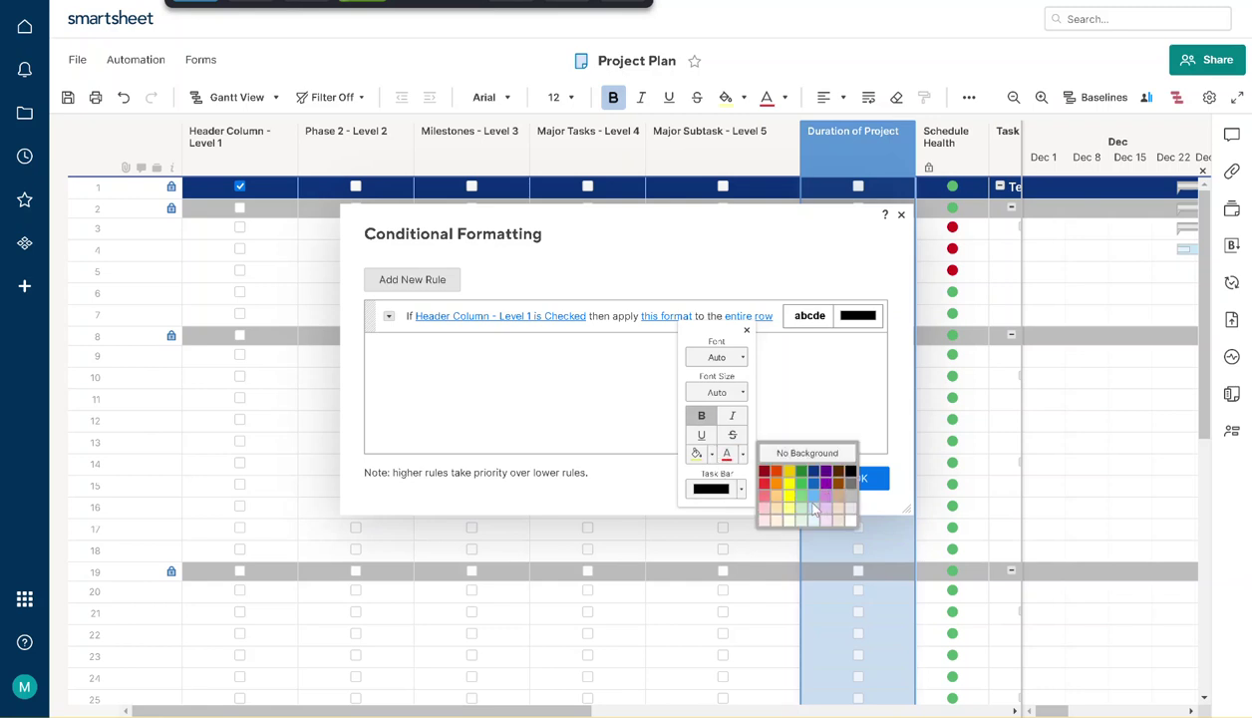
{"action": "left_click", "coordinate": [846, 517]}
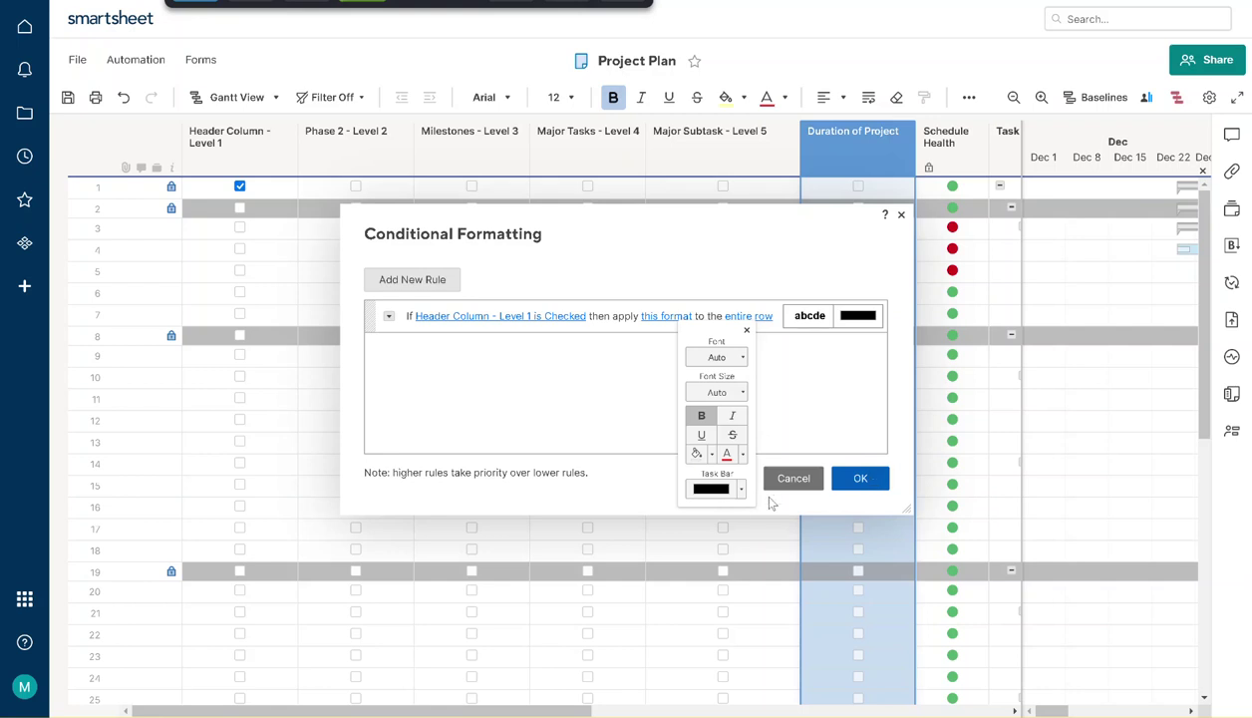
{"action": "left_click", "coordinate": [712, 455]}
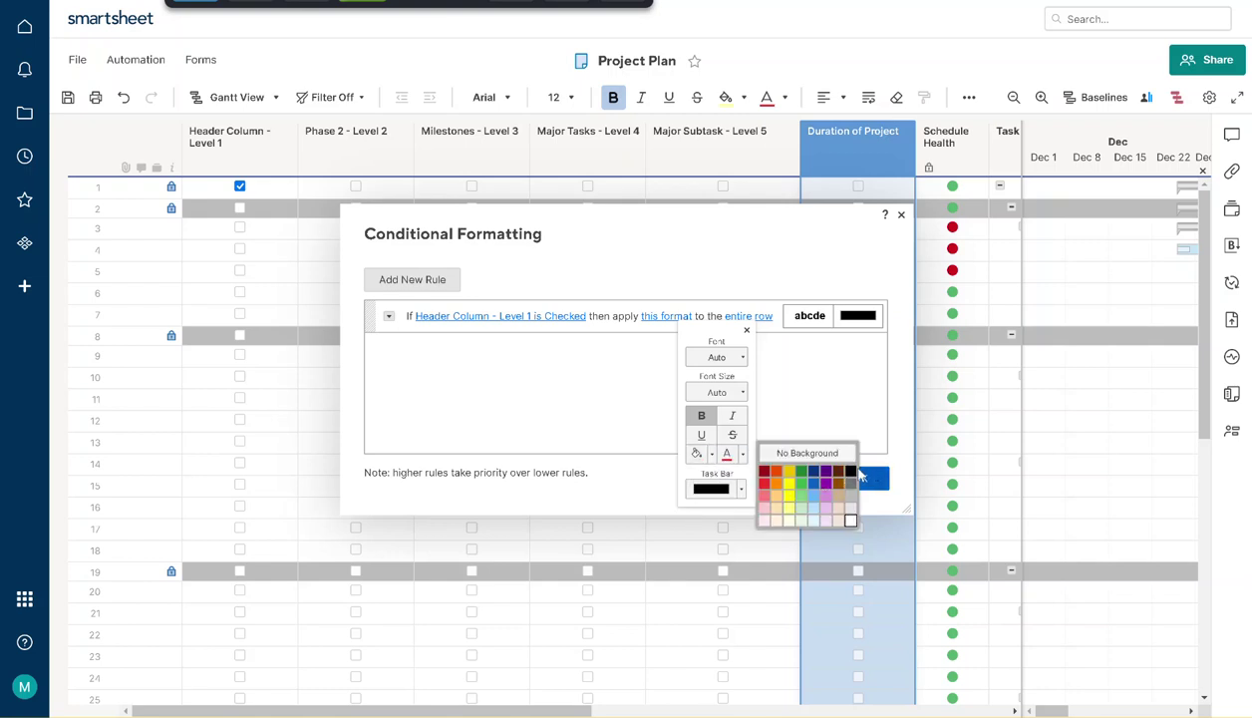
{"action": "left_click", "coordinate": [849, 470]}
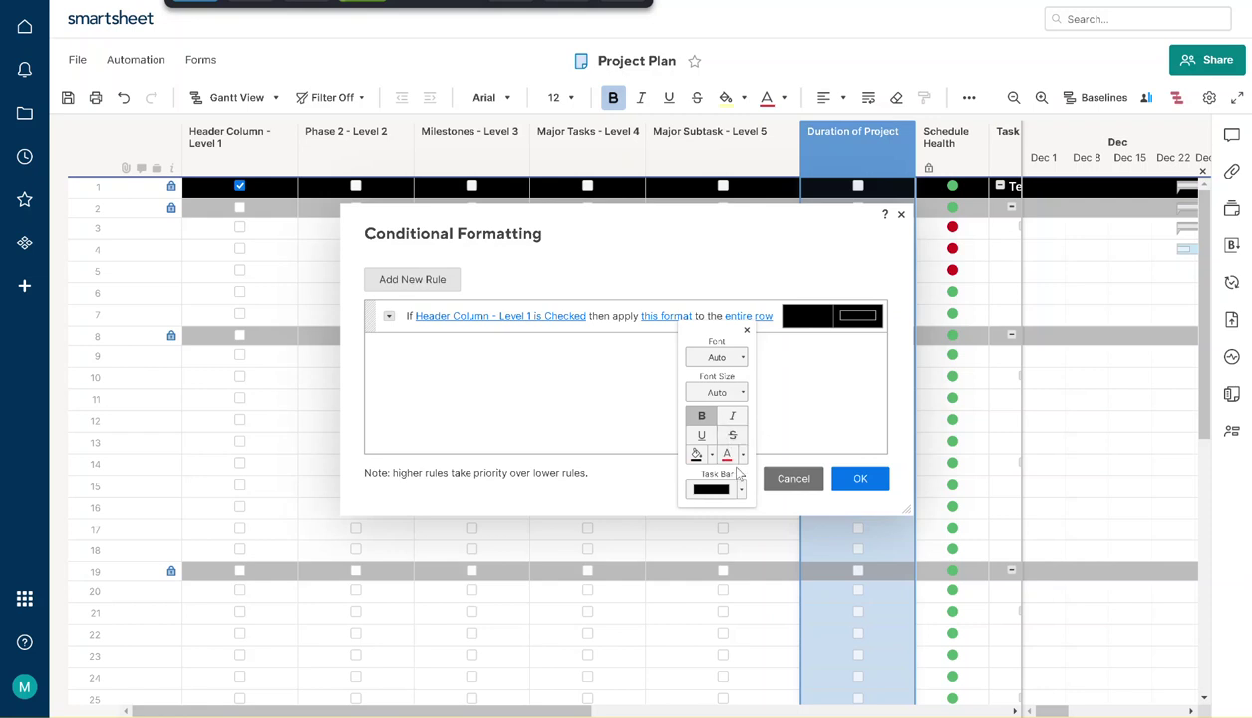
{"action": "left_click", "coordinate": [743, 458]}
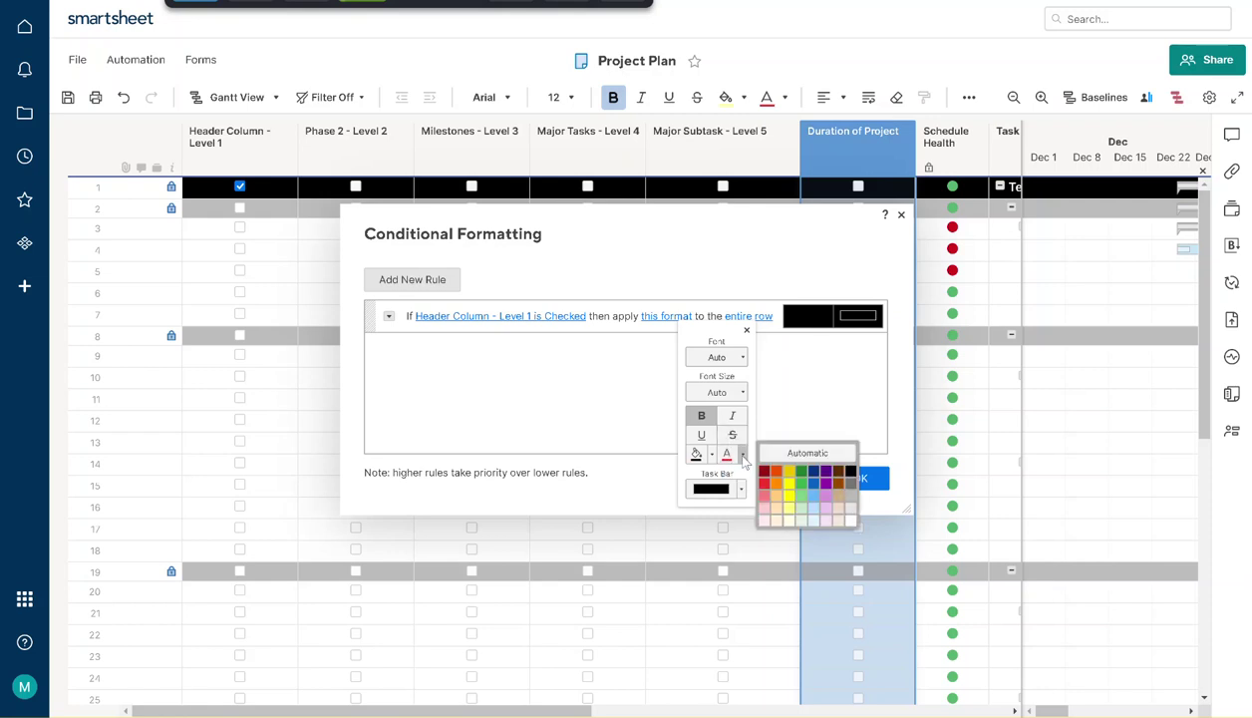
{"action": "left_click", "coordinate": [852, 521]}
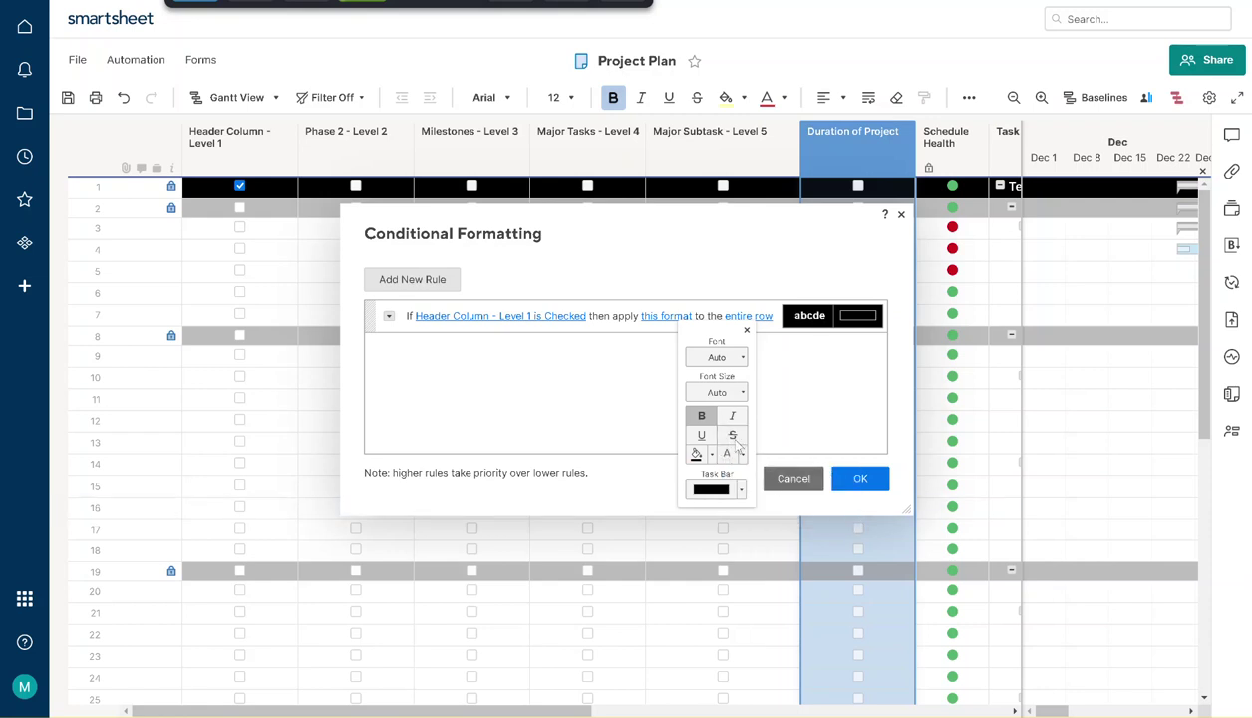
{"action": "left_click", "coordinate": [863, 479]}
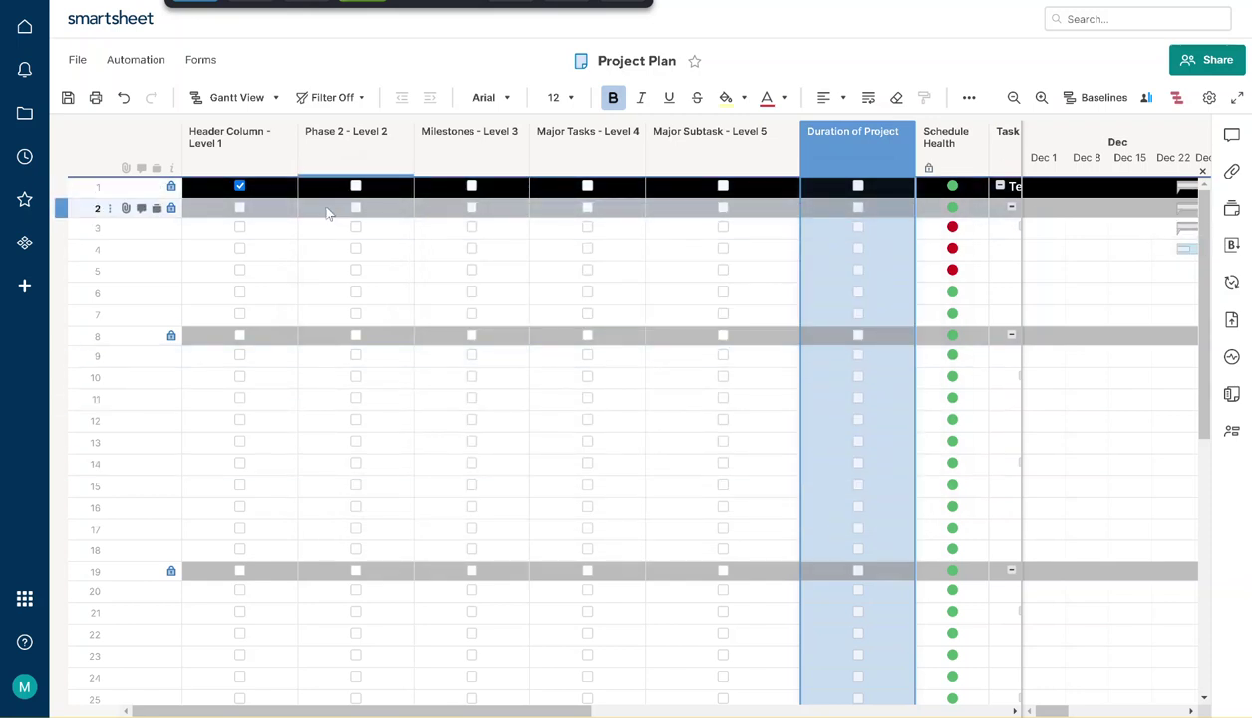
Enter the formula =IF(COUNT(ANCESTORS()) <= 1, IF(COUNT(ANCESTORS()) = 0, 1, 0), 0) in row 1 of Header Column - Level 1
{"action": "right_click", "coordinate": [250, 190]}
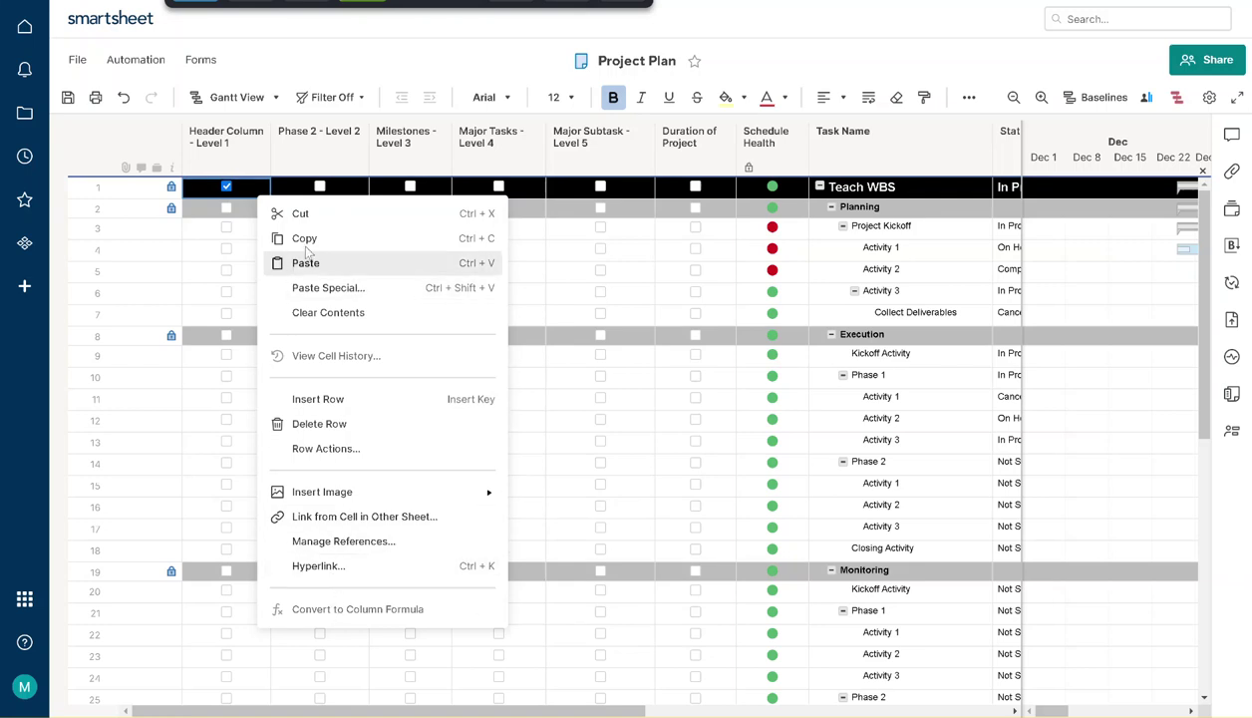
{"action": "left_click", "coordinate": [258, 189]}
{"action": "left_click", "coordinate": [255, 185]}
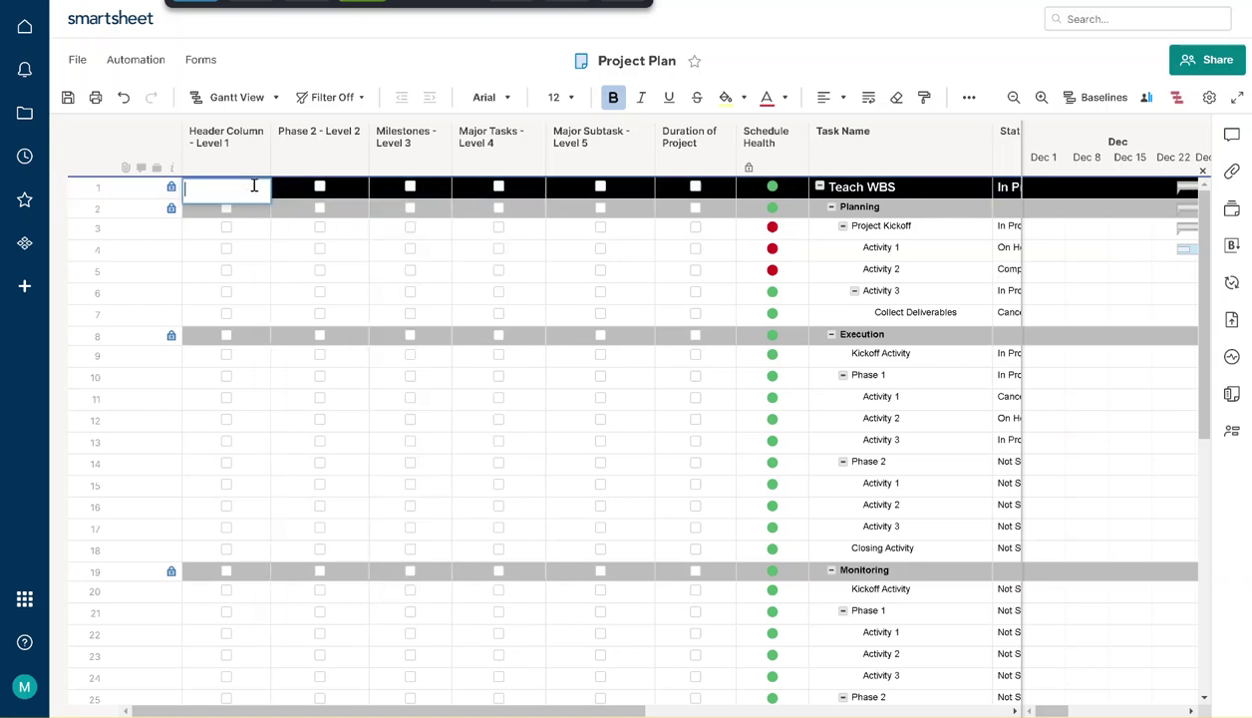
{"action": "type", "text": "=IF(COUNT(ANCESTORS()) <= 1, IF(COUNT(ANCESTORS()) = 0, 1, 0), 0)"}
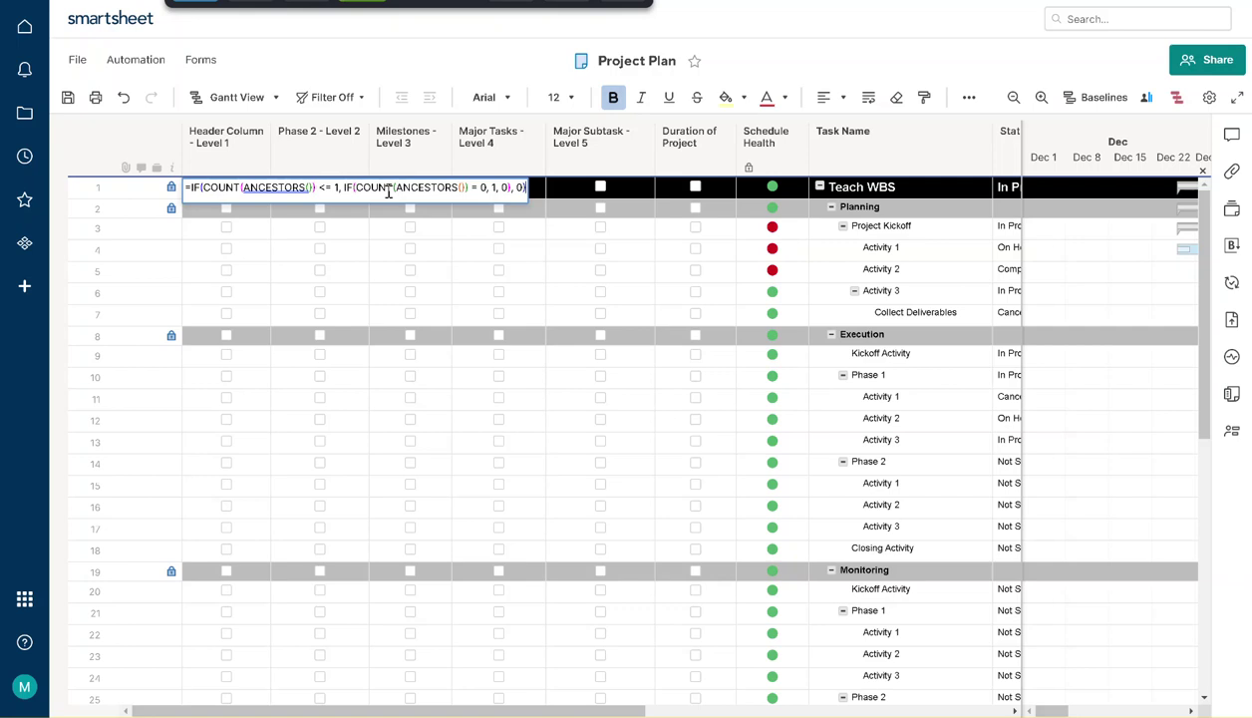
{"action": "key", "text": "Return"}
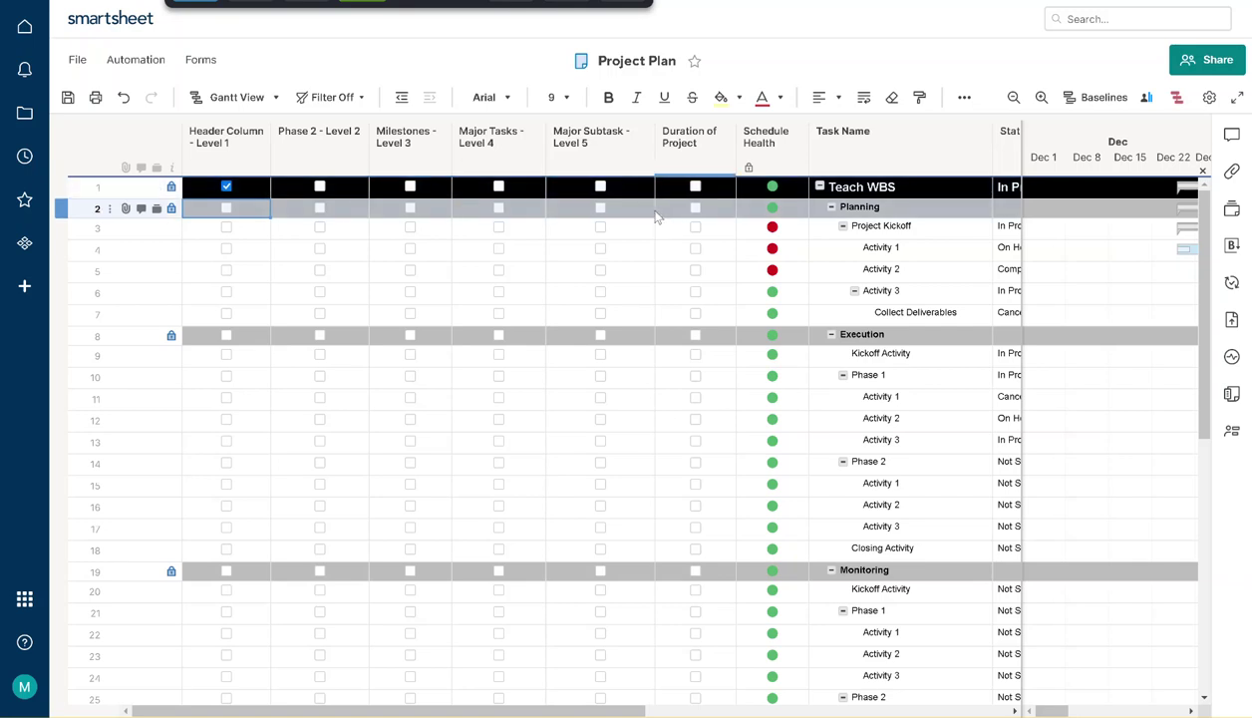
Convert the row 1 formula in Header Column - Level 1 to a column formula
{"action": "right_click", "coordinate": [251, 195]}
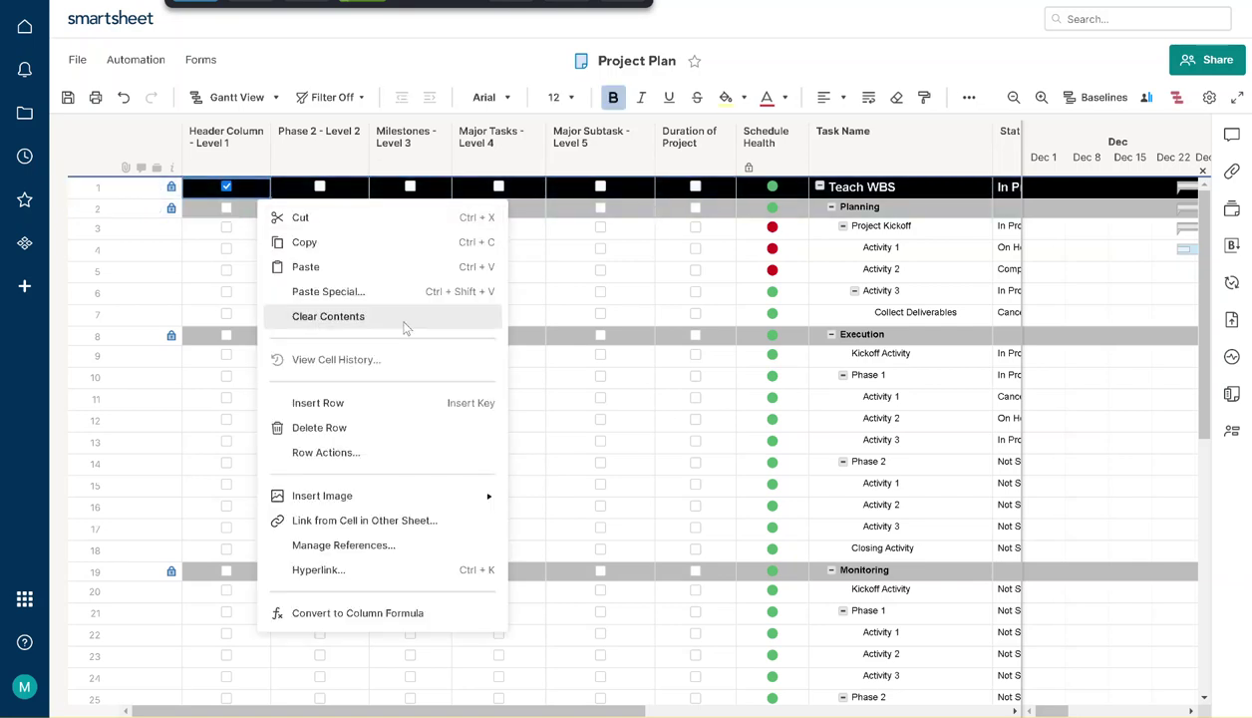
{"action": "left_click", "coordinate": [586, 549]}
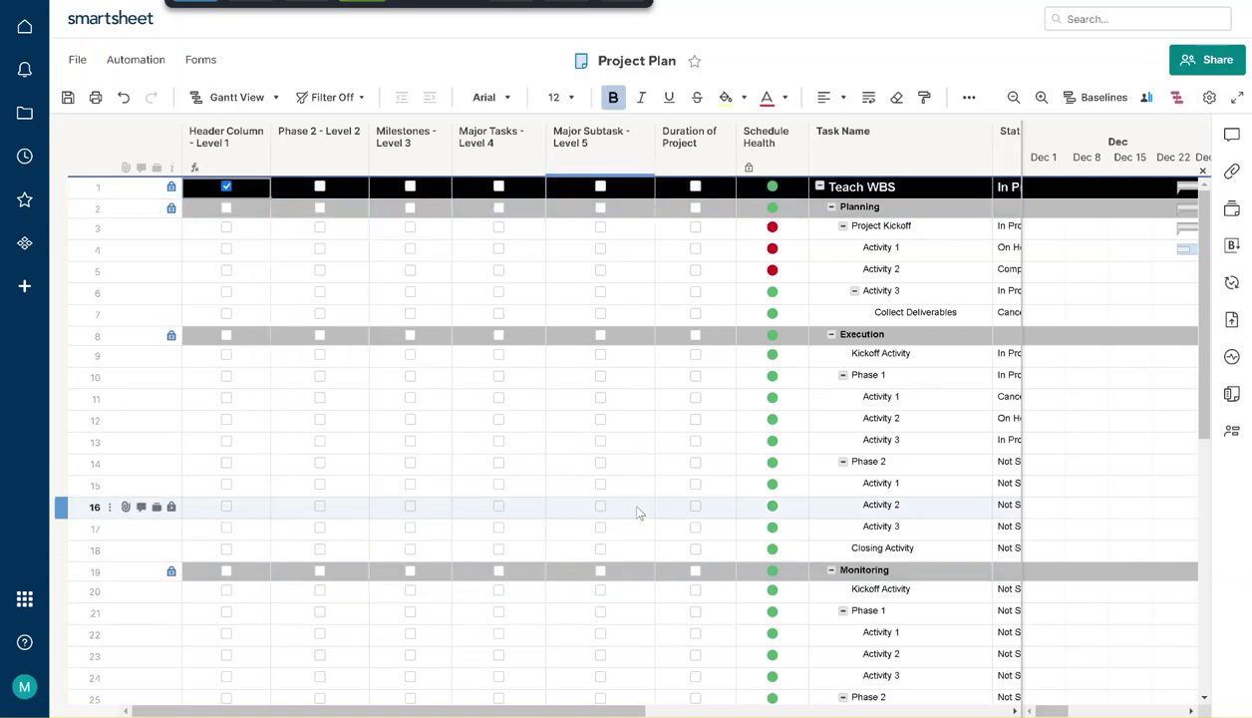
{"action": "scroll", "coordinate": [517, 470], "scroll_direction": "down", "scroll_amount": 1}
{"action": "scroll", "coordinate": [356, 187], "scroll_direction": "up", "scroll_amount": 1}
Enter the formula =IF(COUNT(ANCESTORS()) >= 1, IF(COUNT(ANCESTORS()) = 1, 1, 0), 0) in row 1 of Phase 2 - Level 2
{"action": "double_click", "coordinate": [356, 187]}
{"action": "type", "text": "=IF(COUNT(ANCESTORS()) >= 1, IF(COUNT(ANCESTORS()) = 1, 1, 0), 0)"}
{"action": "left_click", "coordinate": [356, 187]}
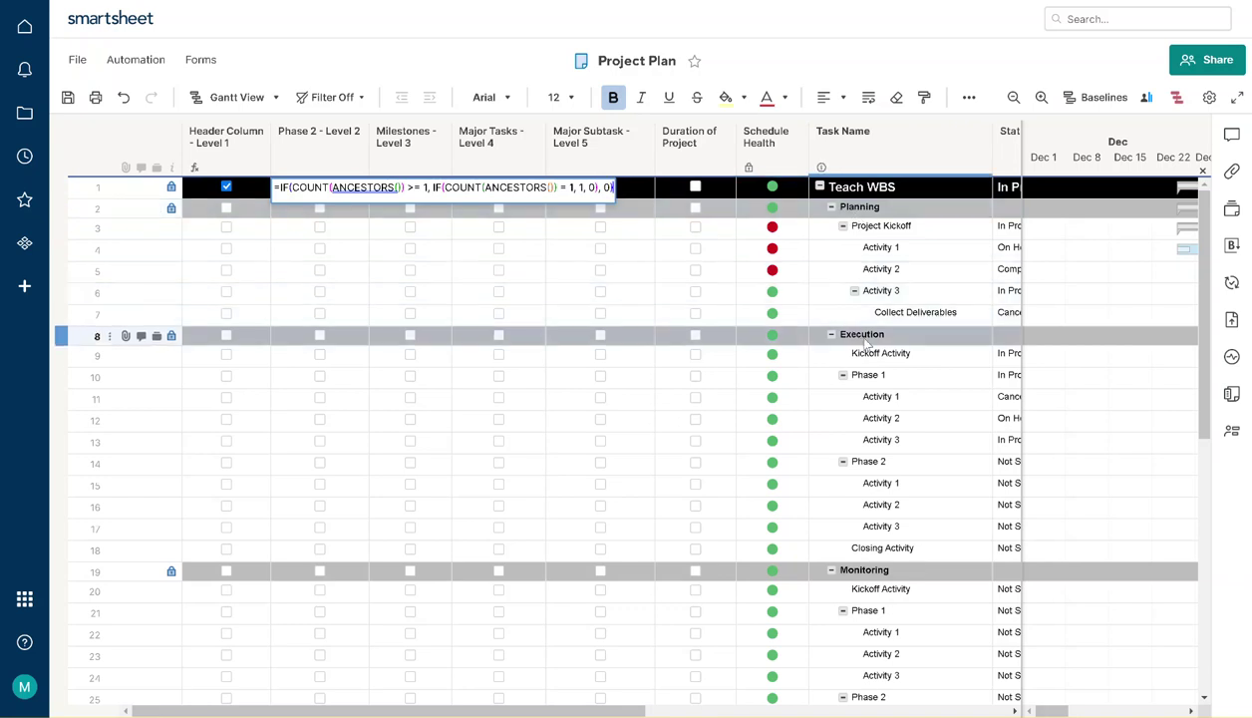
{"action": "scroll", "coordinate": [873, 590], "scroll_direction": "down", "scroll_amount": 3}
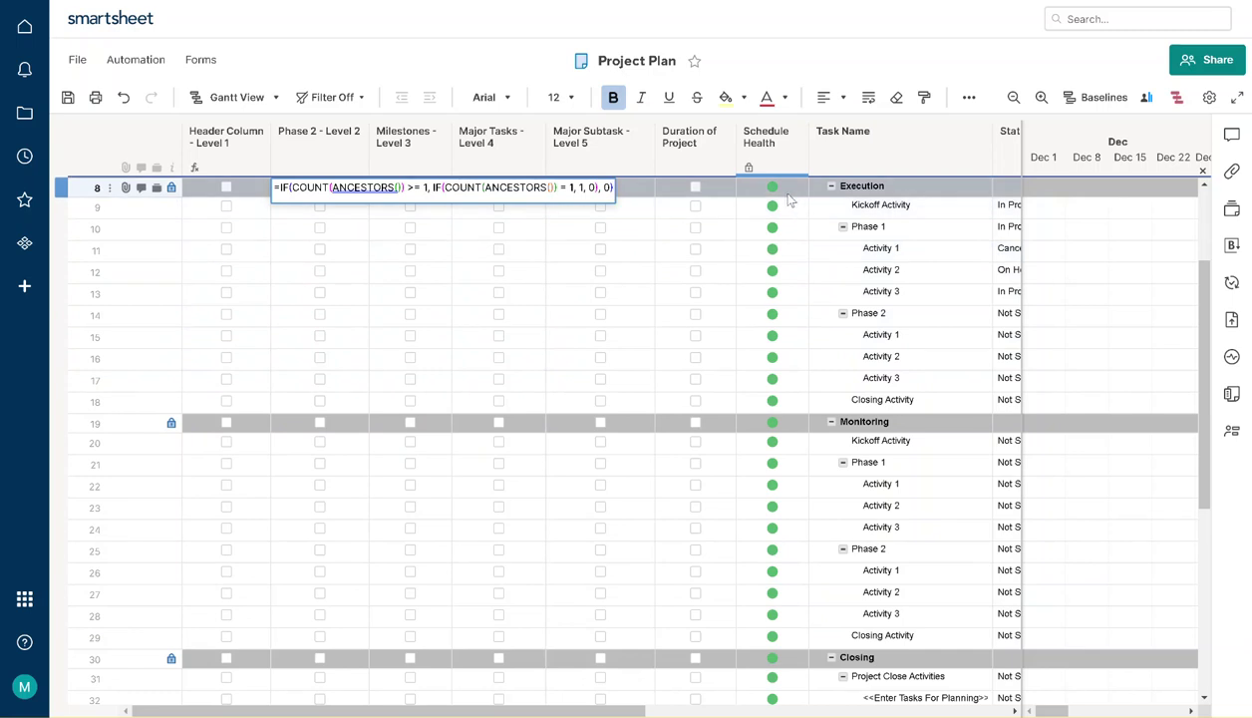
{"action": "key", "text": "Return"}
{"action": "scroll", "coordinate": [787, 200], "scroll_direction": "up", "scroll_amount": 5}
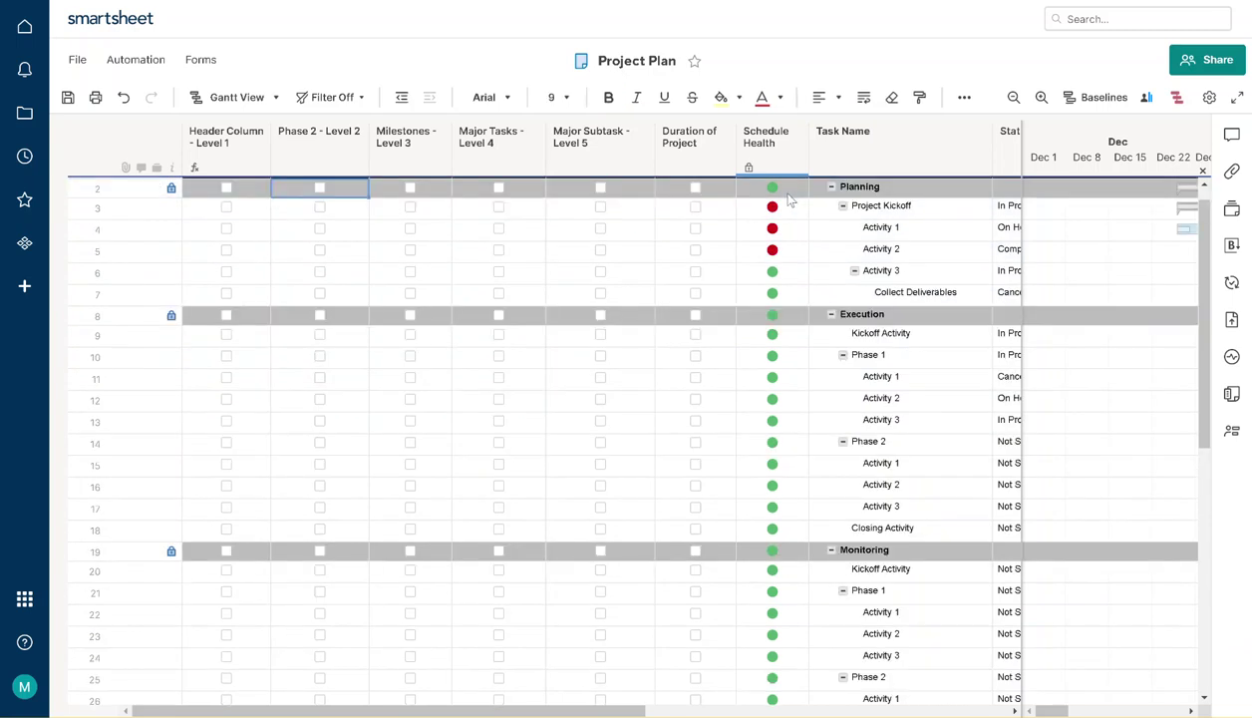
{"action": "right_click", "coordinate": [349, 202]}
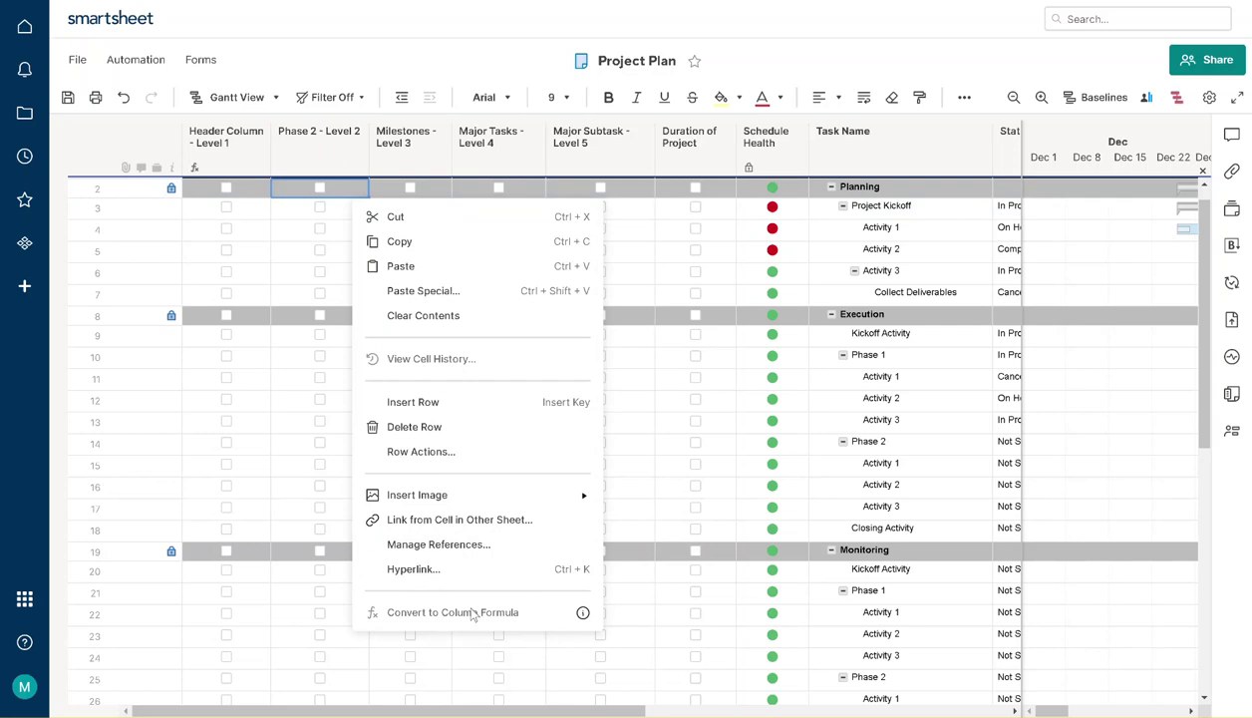
{"action": "left_click", "coordinate": [339, 215]}
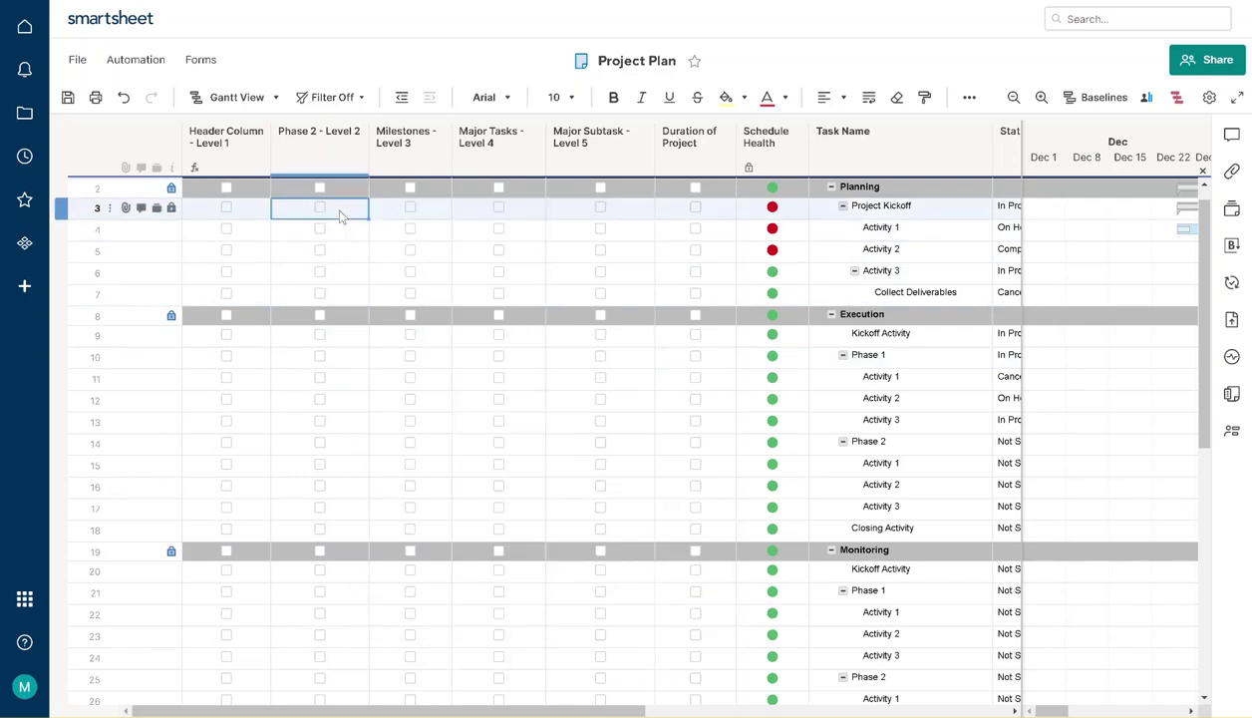
{"action": "left_click", "coordinate": [340, 212]}
{"action": "left_click", "coordinate": [345, 187]}
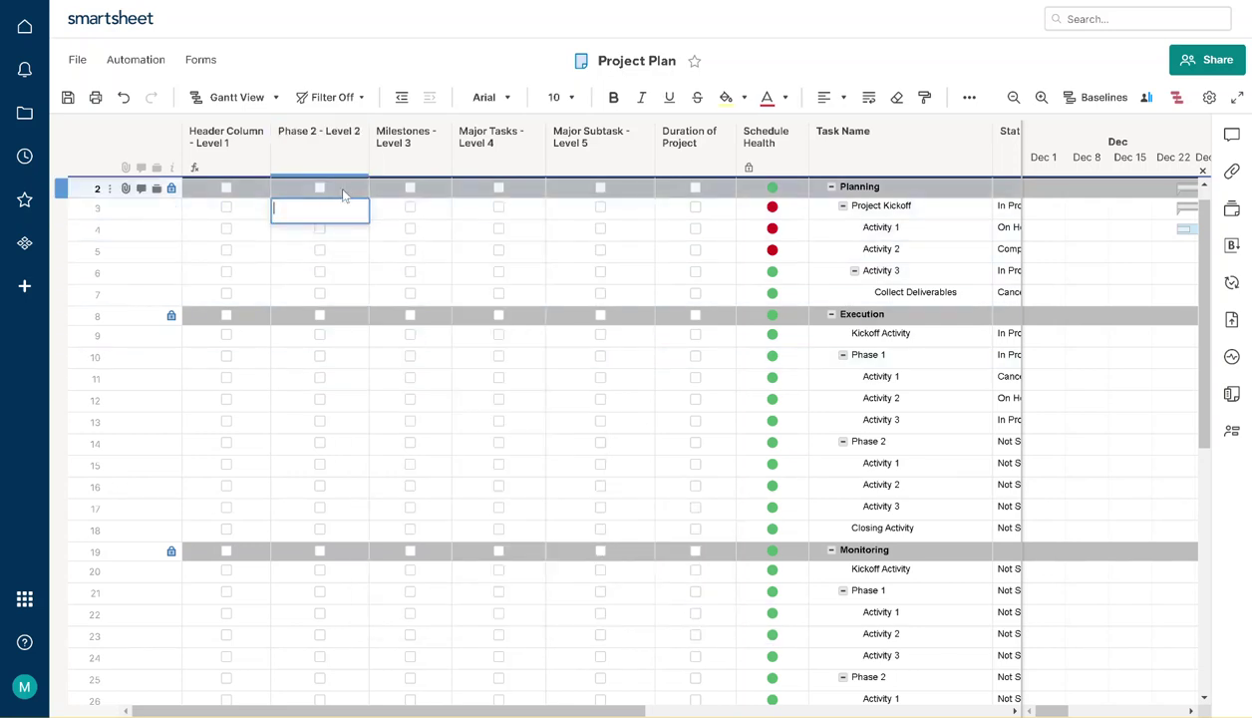
{"action": "left_click", "coordinate": [347, 189]}
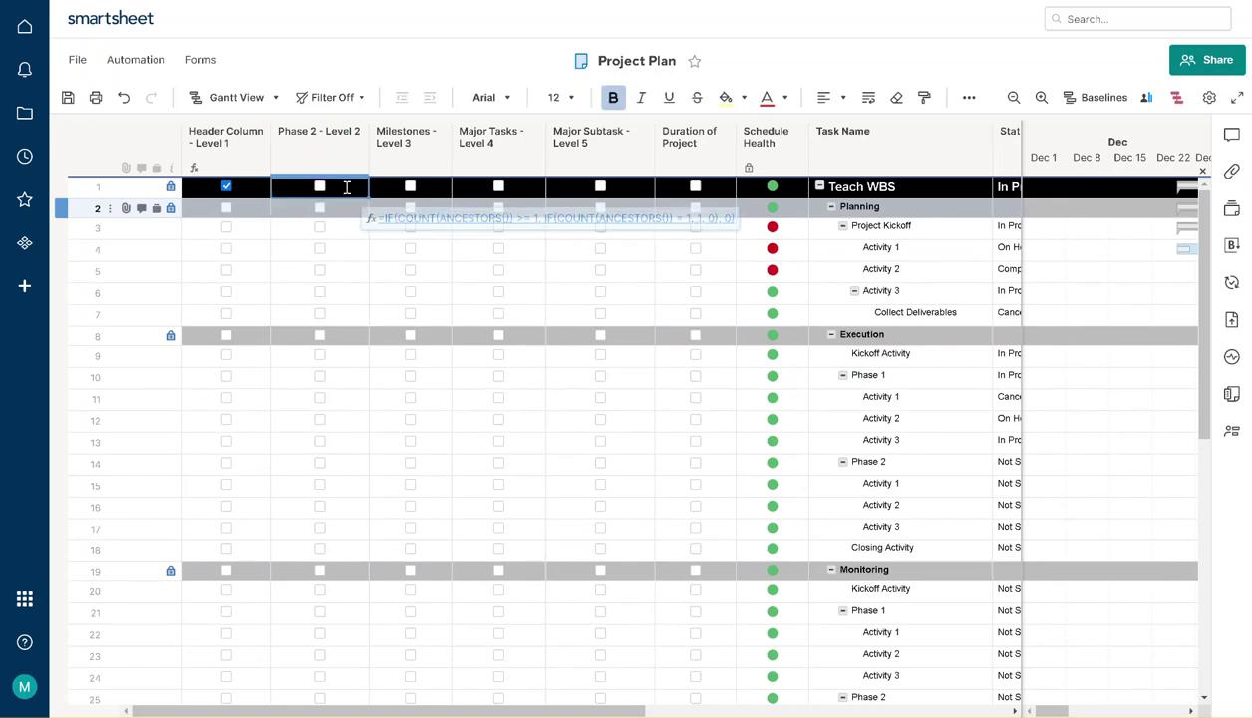
{"action": "left_click", "coordinate": [347, 187]}
{"action": "key", "text": "Return"}
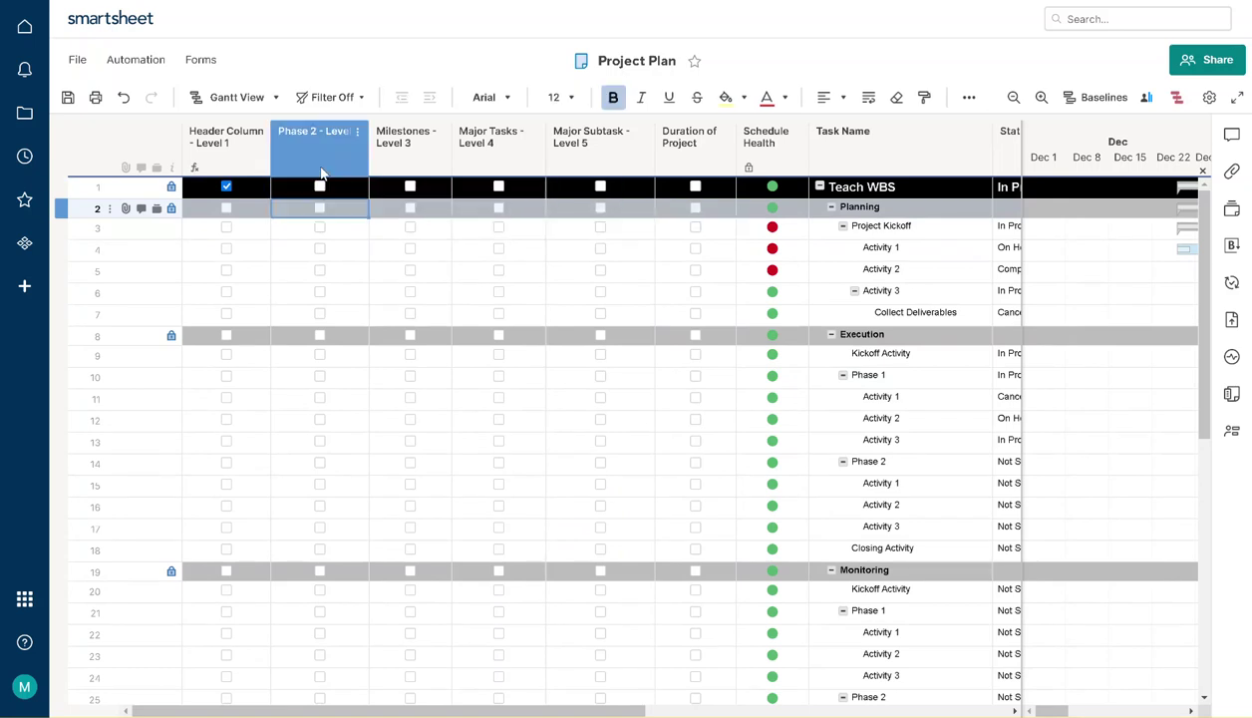
Convert the row 1 formula in Phase 2 - Level 2 to a column formula and check the rows down to Closing
{"action": "left_click", "coordinate": [339, 188]}
{"action": "right_click", "coordinate": [339, 197]}
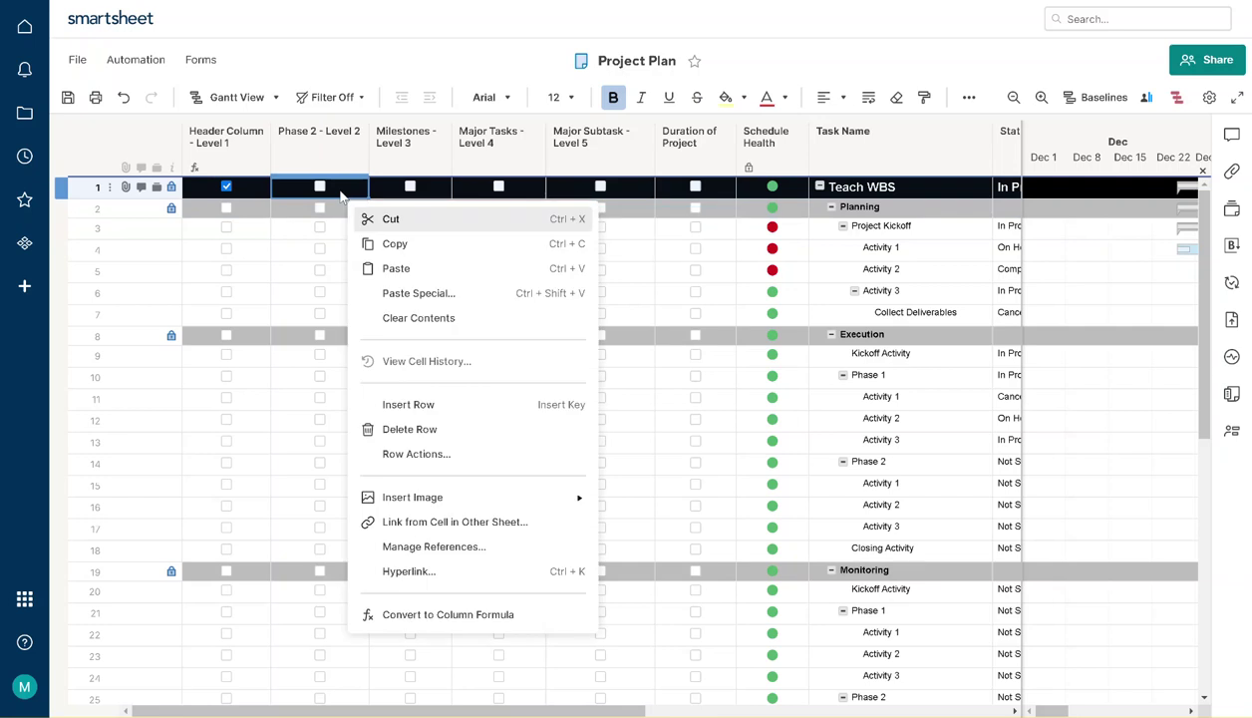
{"action": "left_click", "coordinate": [480, 622]}
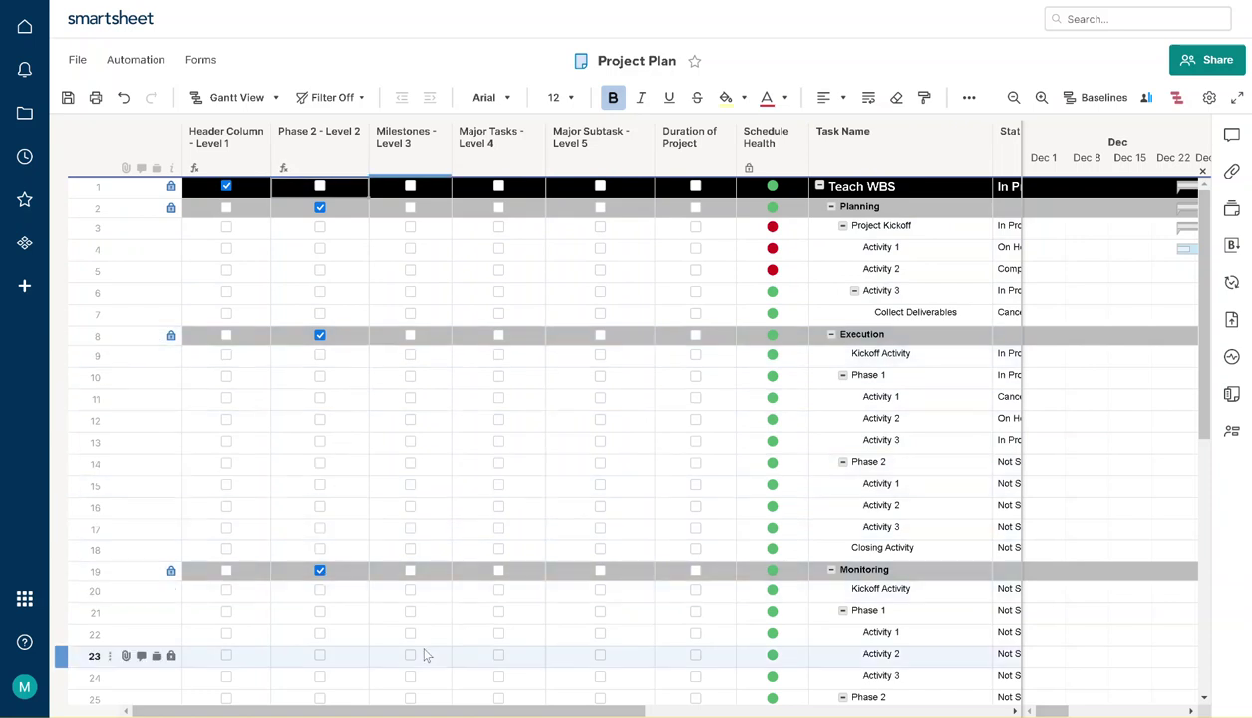
{"action": "scroll", "coordinate": [423, 643], "scroll_direction": "down", "scroll_amount": 6}
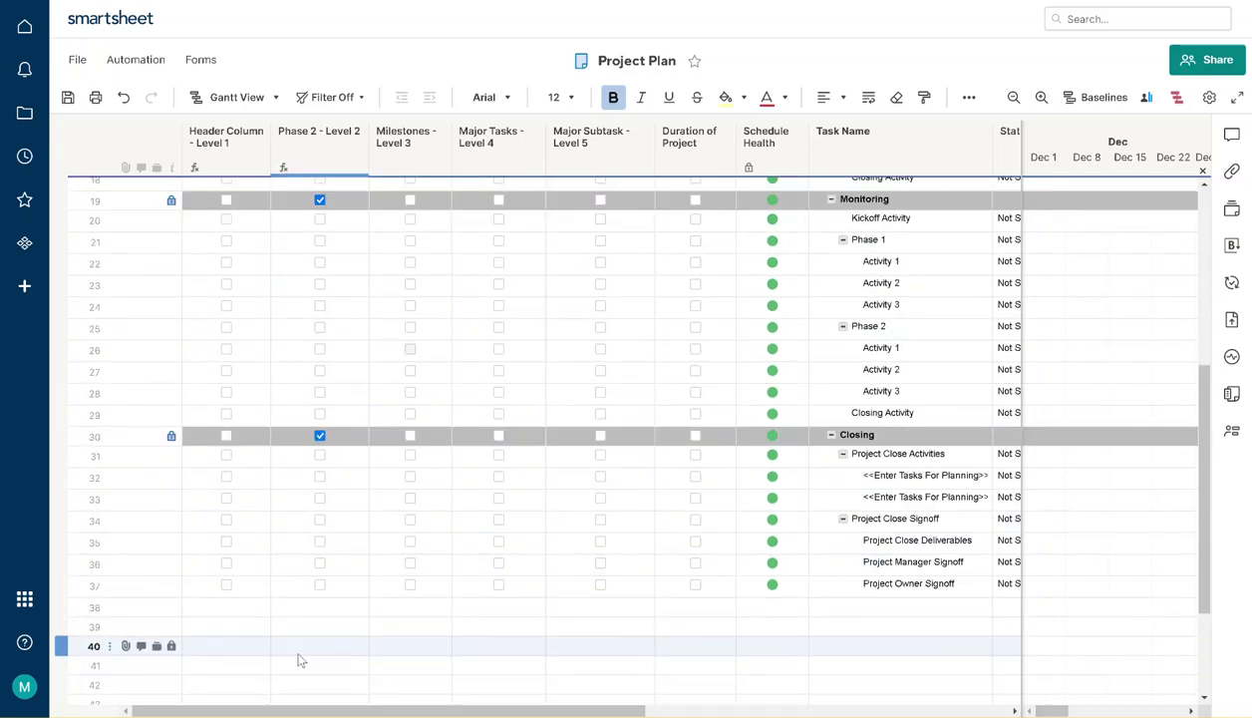
{"action": "scroll", "coordinate": [394, 339], "scroll_direction": "up", "scroll_amount": 6}
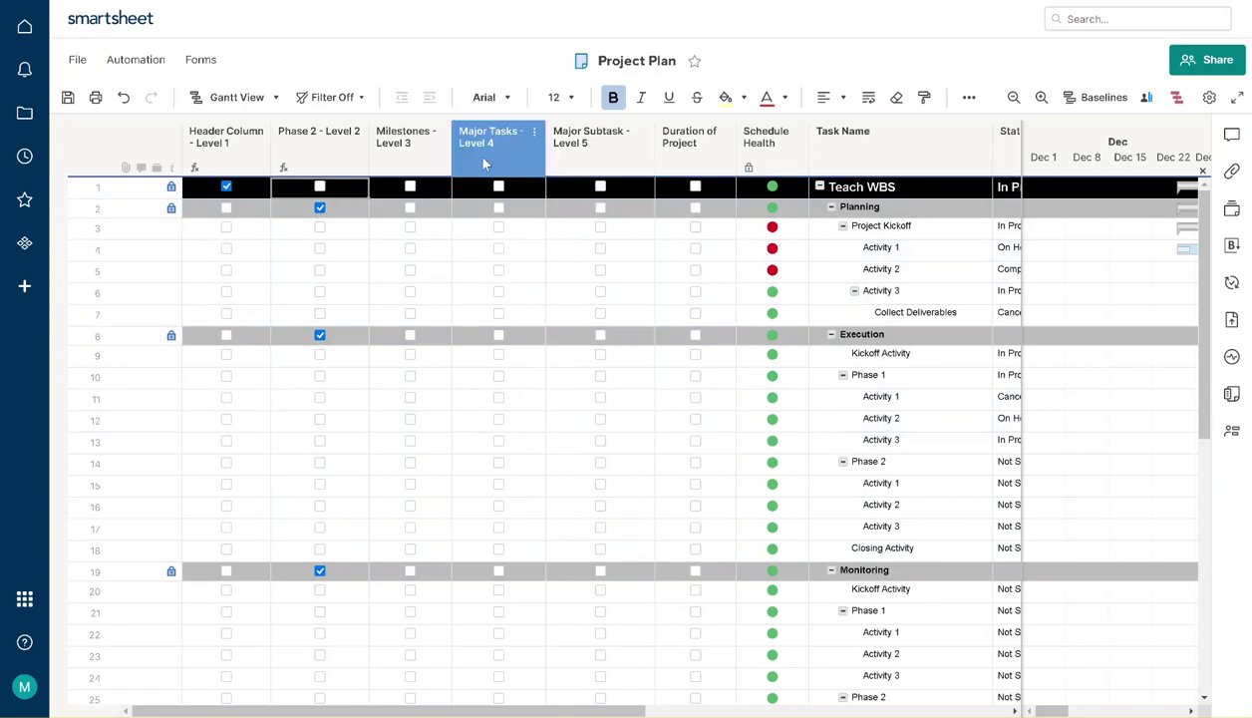
Add a conditional formatting rule whose condition is Phase 2 - Level 2 is Checked
{"action": "left_click", "coordinate": [969, 96]}
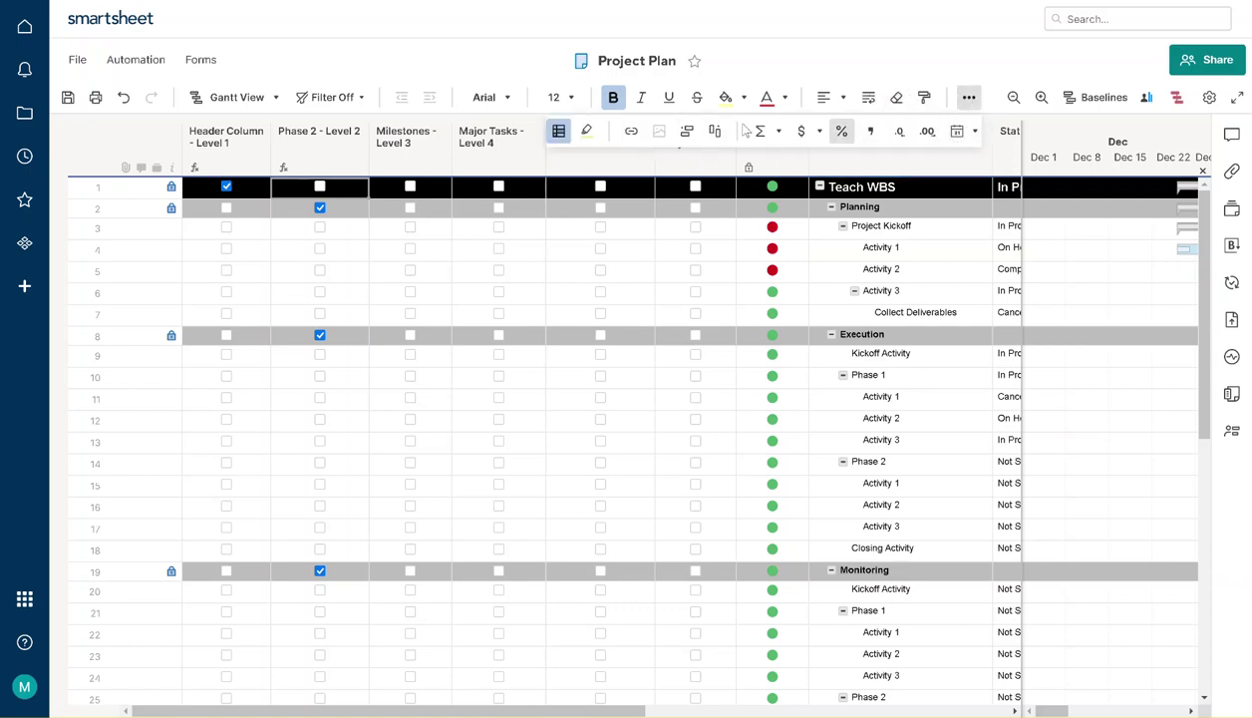
{"action": "left_click", "coordinate": [559, 131]}
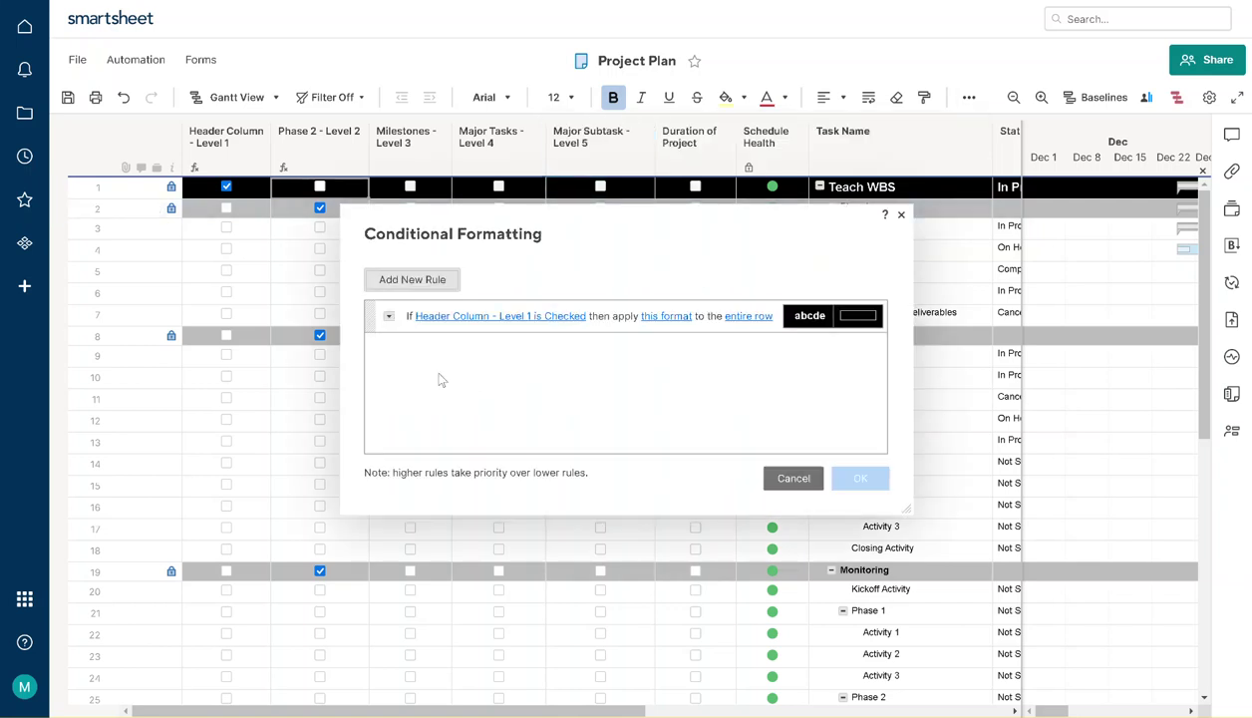
{"action": "left_click", "coordinate": [475, 316]}
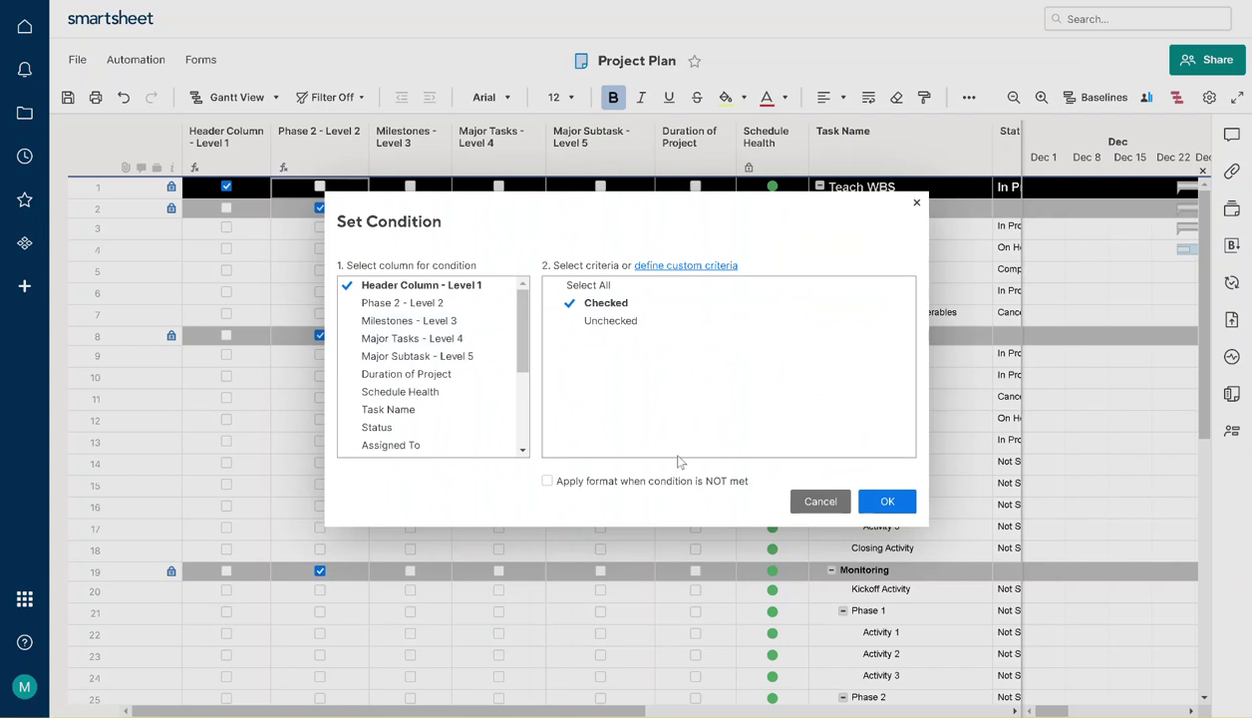
{"action": "left_click", "coordinate": [815, 498]}
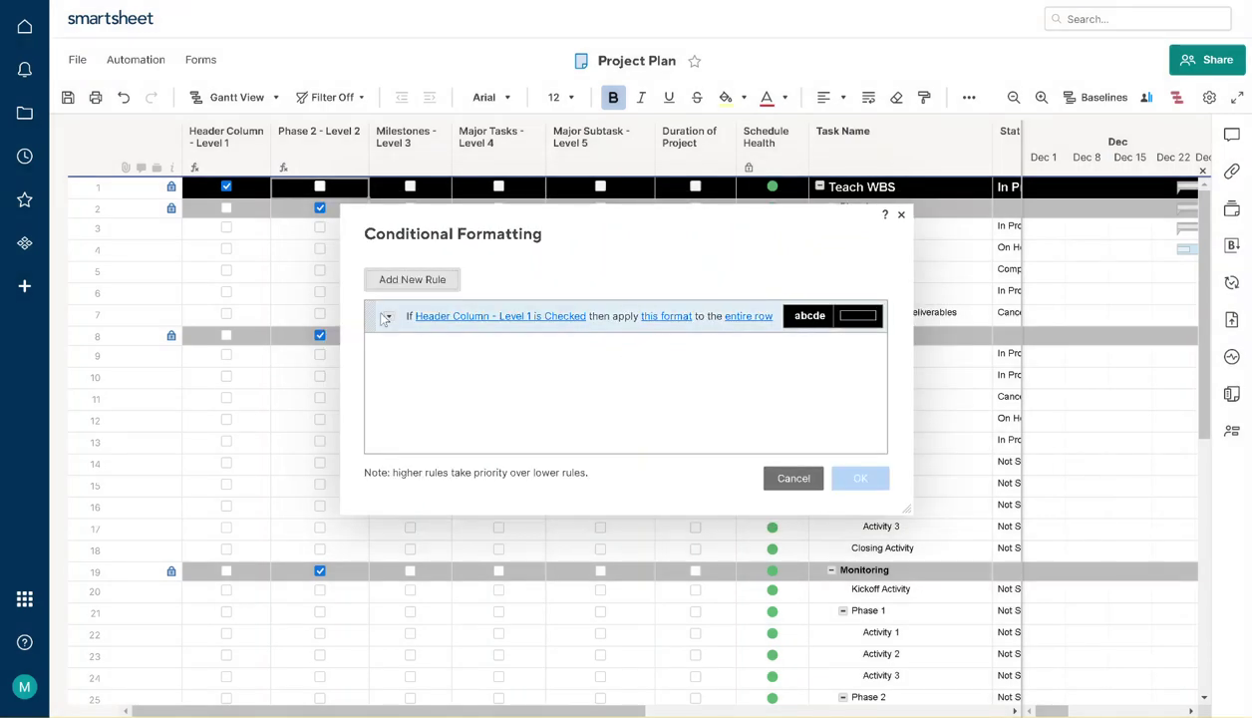
{"action": "left_click", "coordinate": [391, 281]}
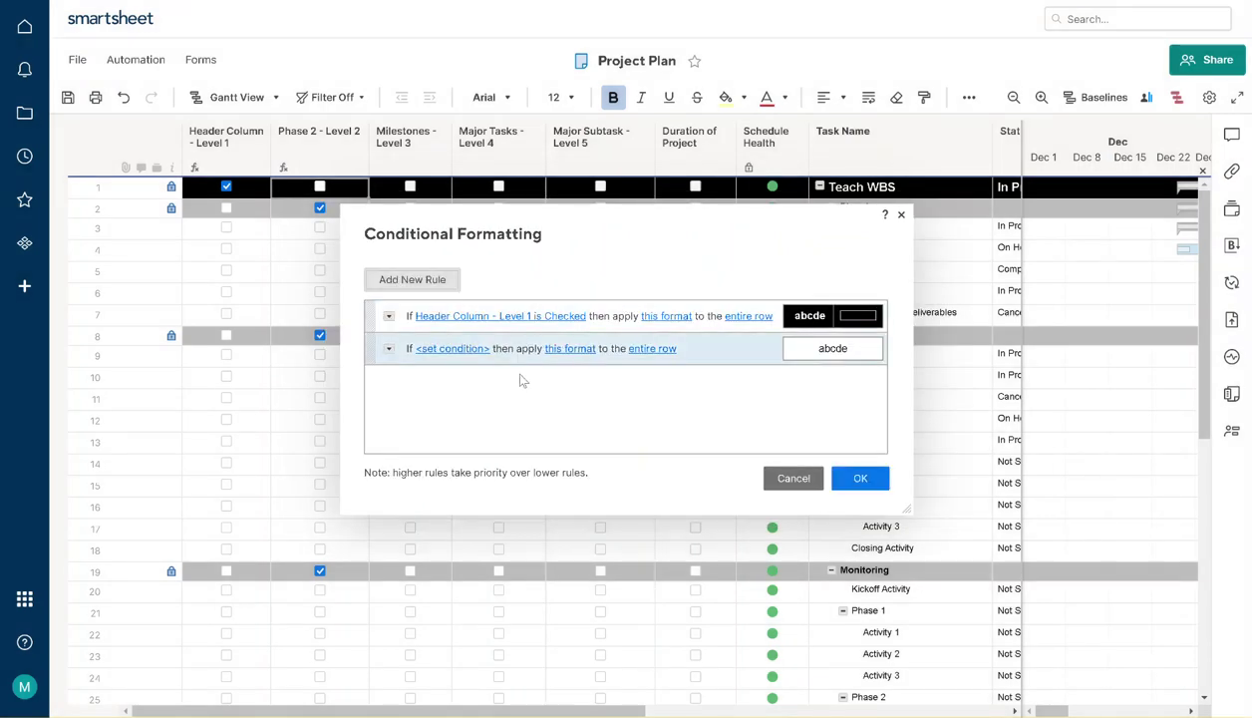
{"action": "left_click", "coordinate": [467, 353]}
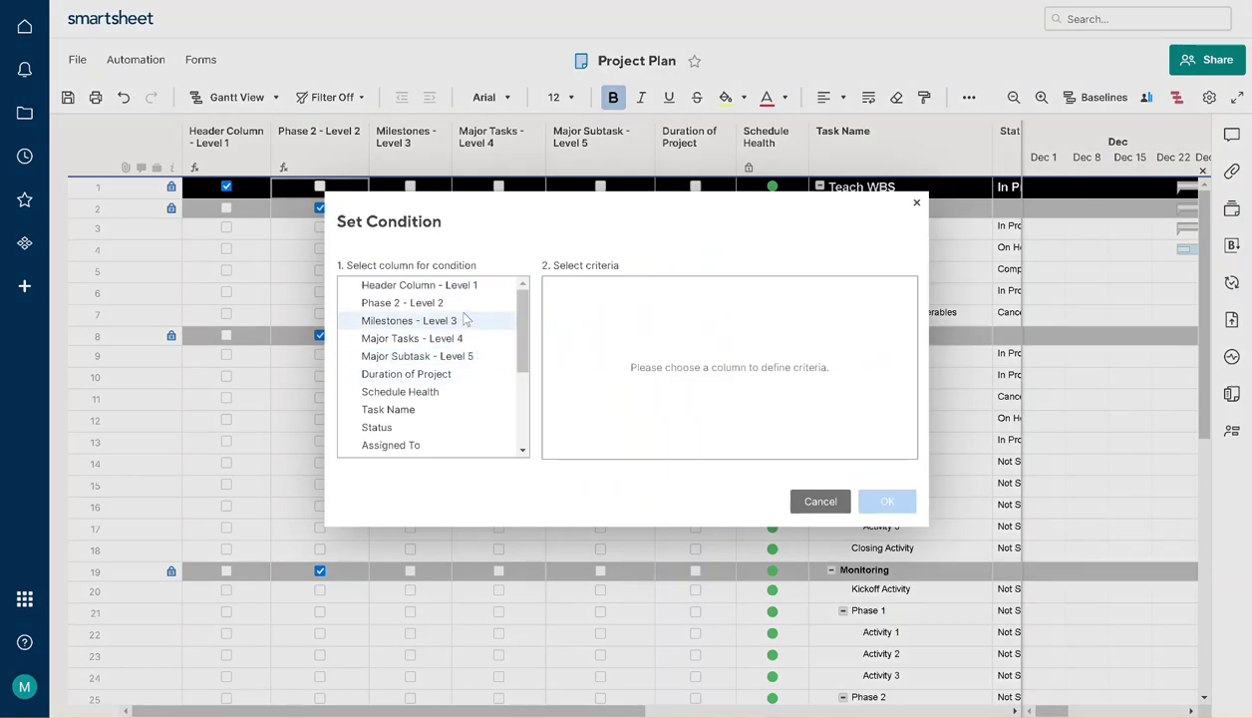
{"action": "left_click", "coordinate": [454, 304]}
{"action": "left_click", "coordinate": [607, 304]}
{"action": "left_click", "coordinate": [886, 500]}
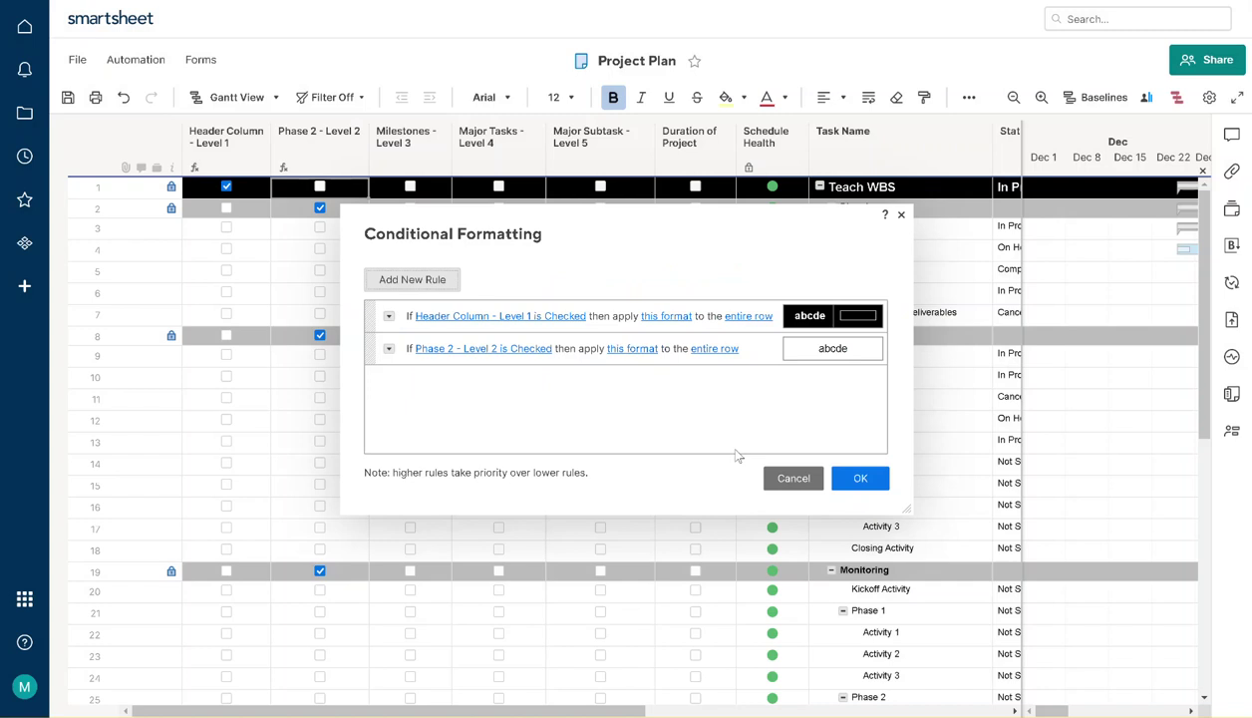
Set the Phase 2 - Level 2 rule's background to dark blue and its text color to near-white
{"action": "left_click", "coordinate": [625, 351]}
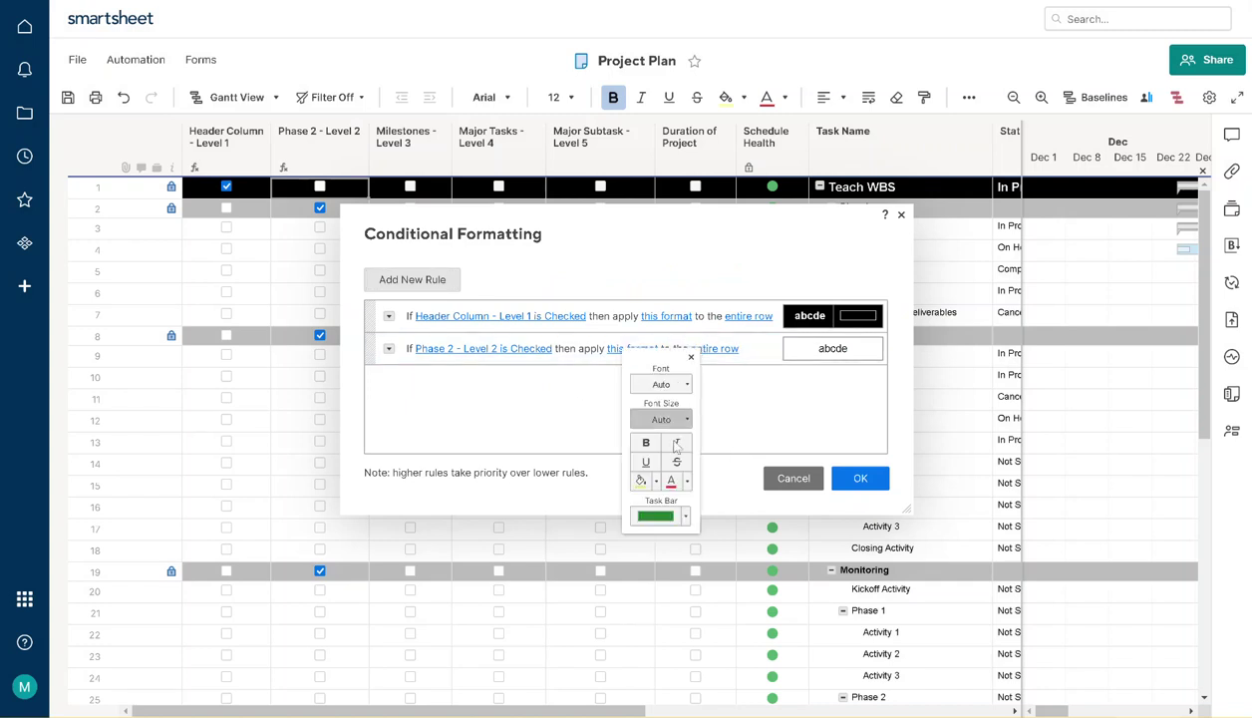
{"action": "left_click", "coordinate": [655, 483]}
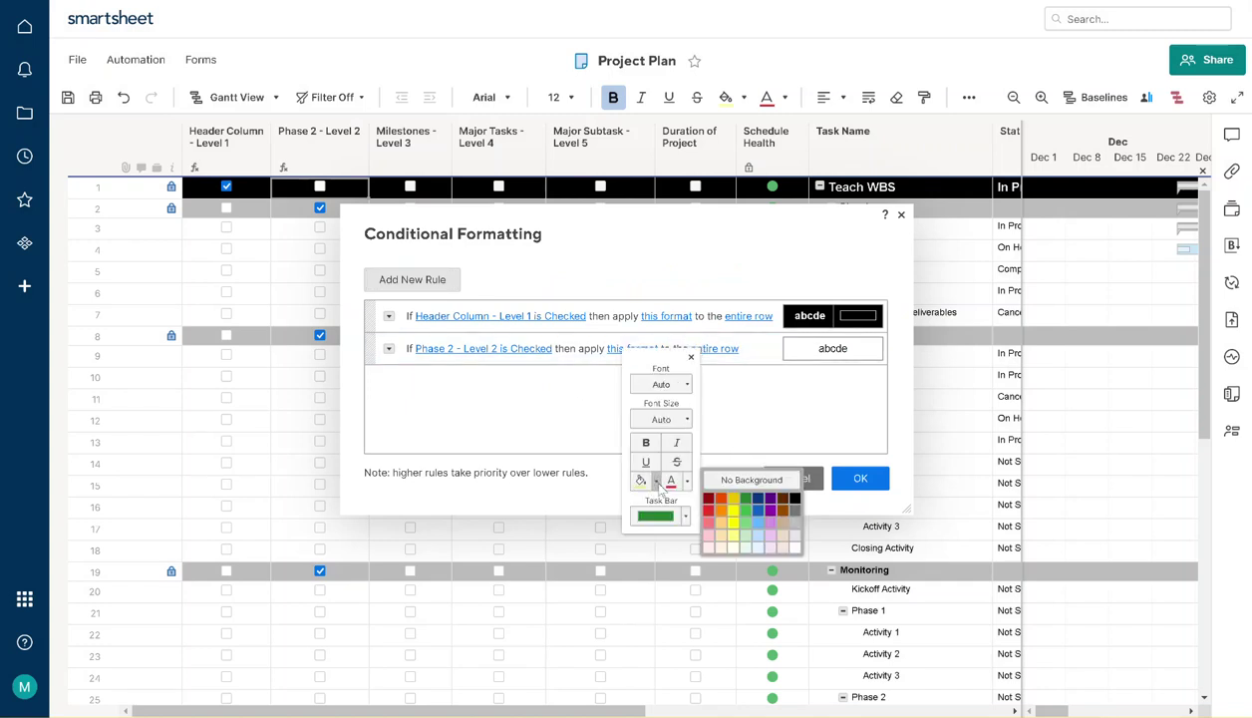
{"action": "left_click", "coordinate": [758, 499]}
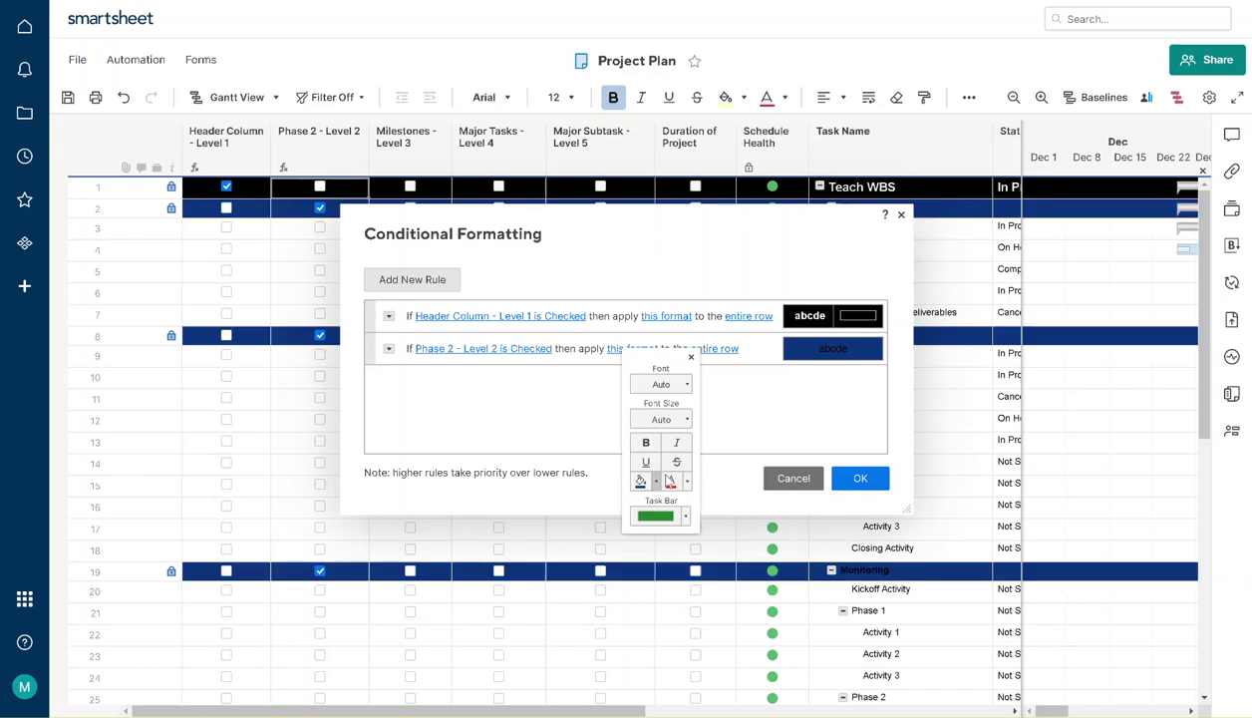
{"action": "left_click", "coordinate": [686, 482]}
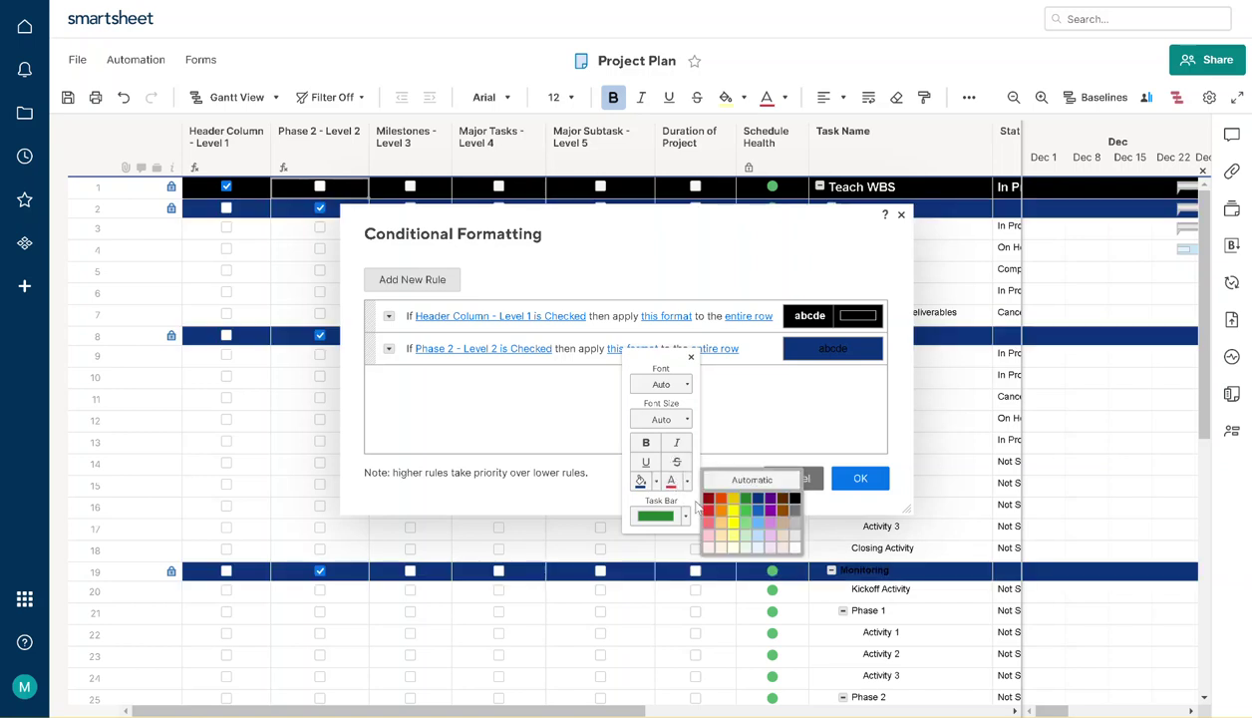
{"action": "left_click", "coordinate": [783, 545]}
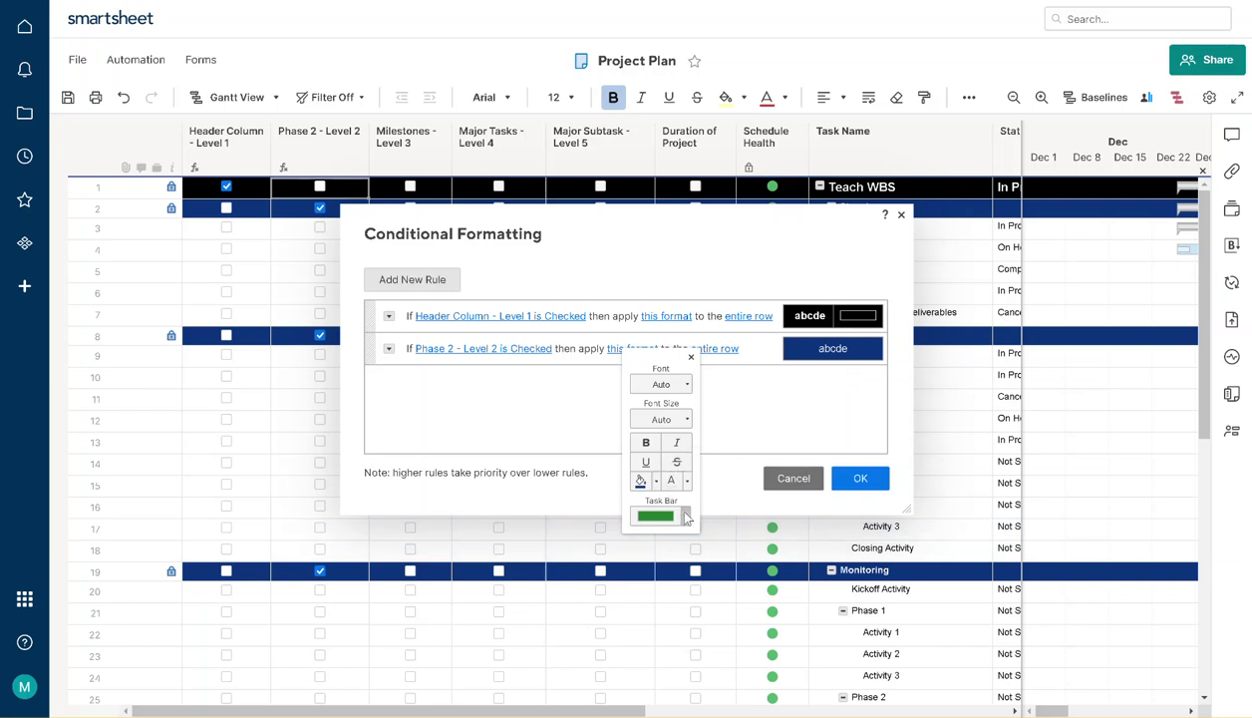
Give the Phase 2 - Level 2 rule a black task bar and bold text, and apply the conditional formatting
{"action": "left_click", "coordinate": [685, 517]}
{"action": "left_click", "coordinate": [781, 531]}
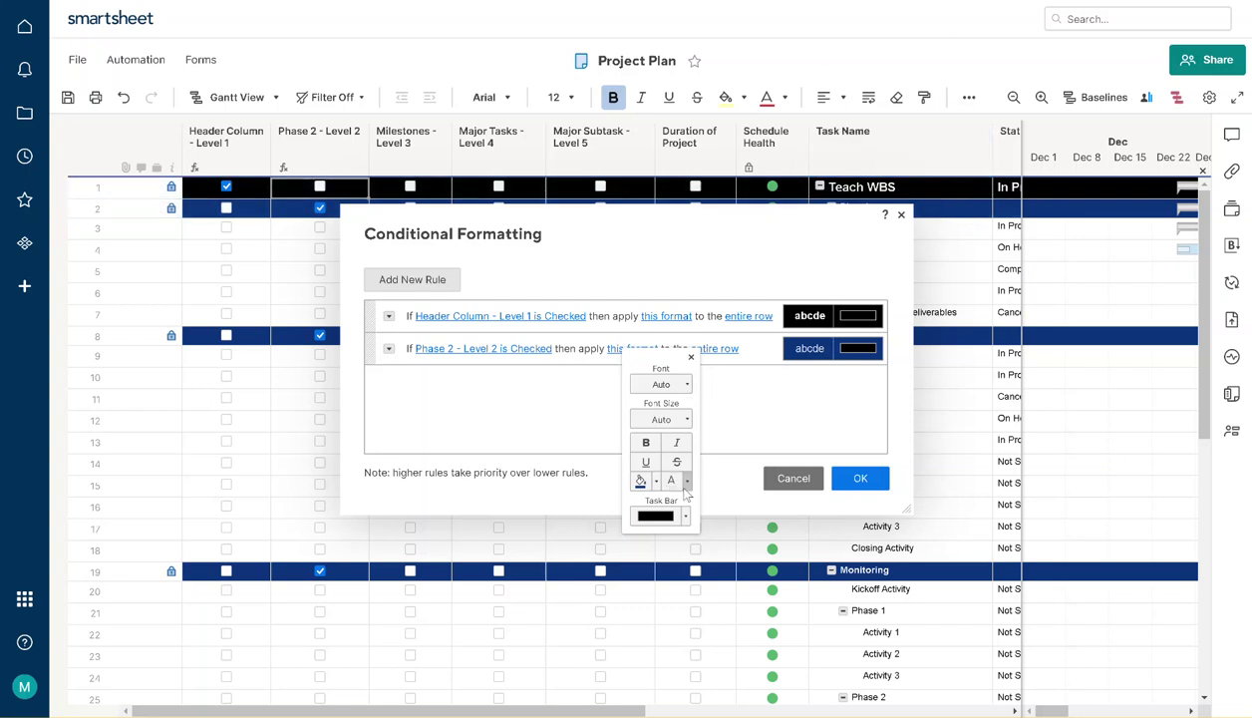
{"action": "left_click", "coordinate": [645, 444]}
{"action": "left_click", "coordinate": [857, 480]}
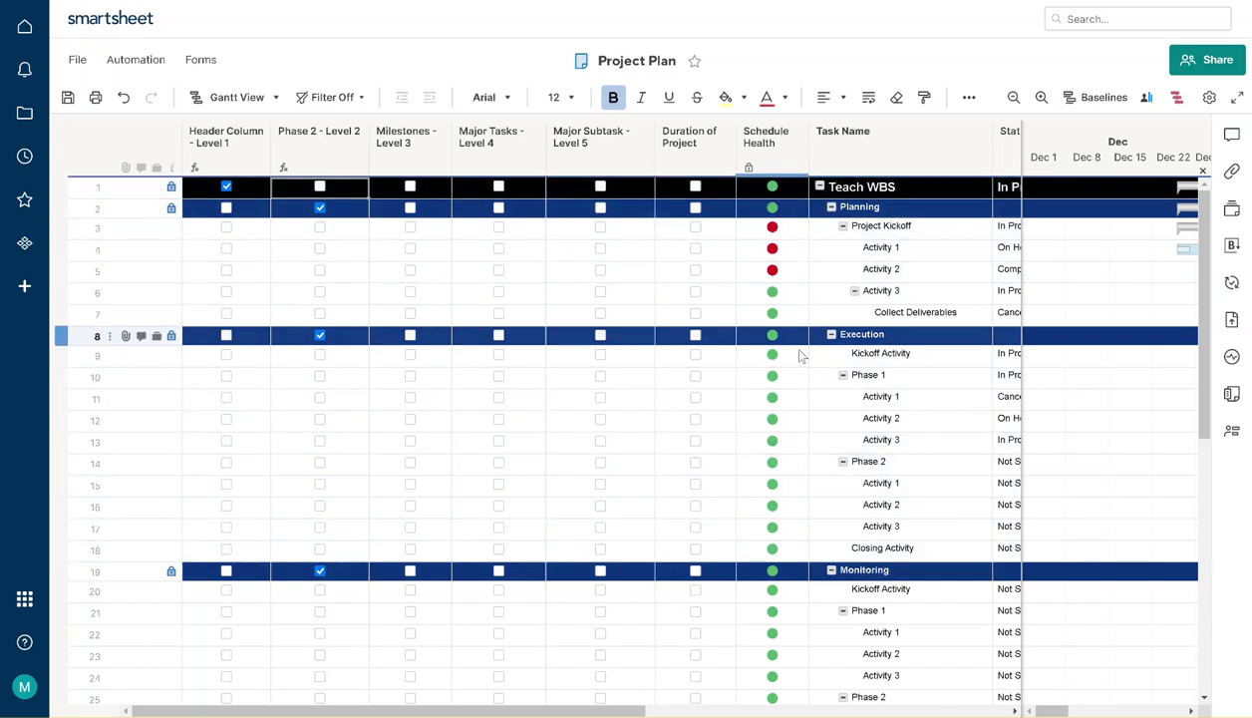
Check the formatted phase rows down to Closing and save the sheet
{"action": "scroll", "coordinate": [797, 349], "scroll_direction": "down", "scroll_amount": 6}
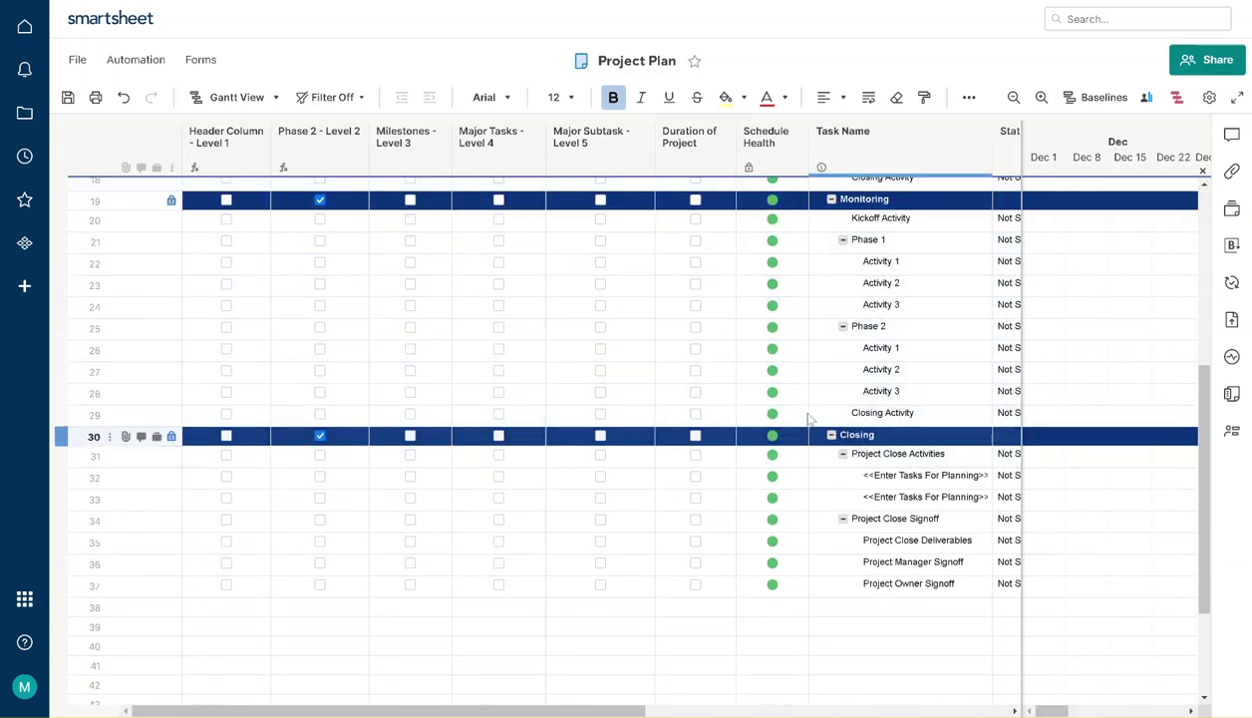
{"action": "scroll", "coordinate": [518, 332], "scroll_direction": "up", "scroll_amount": 6}
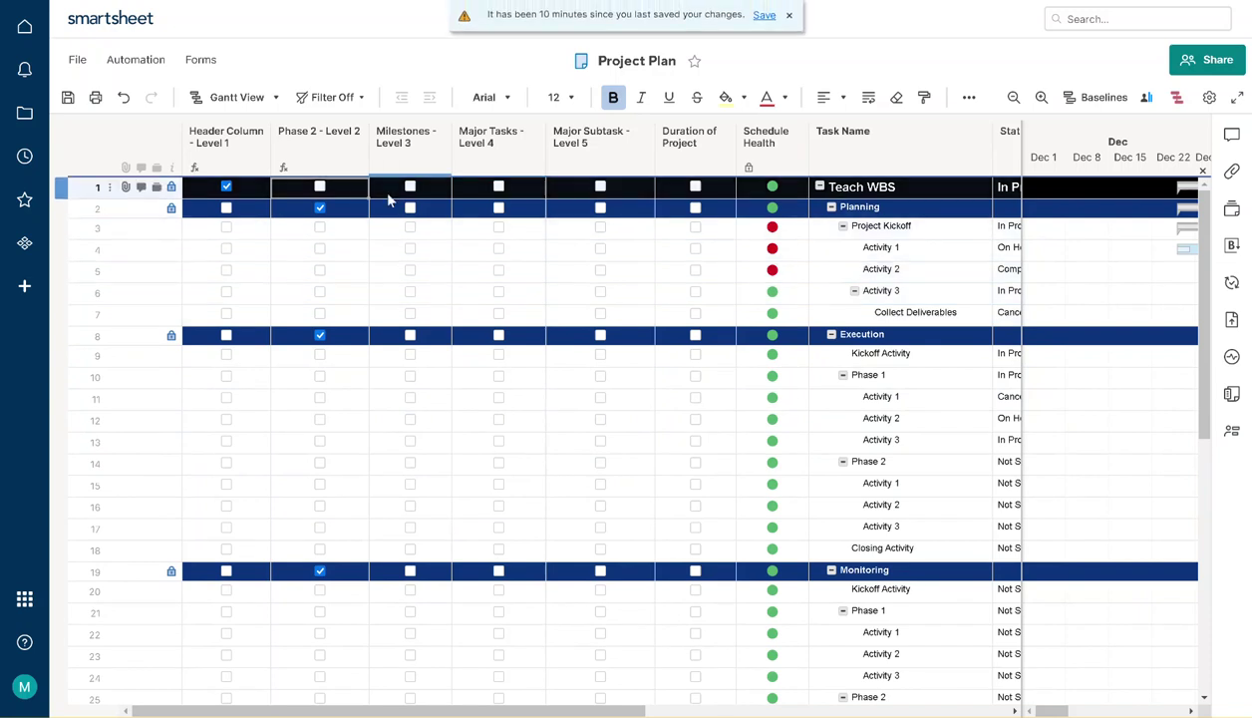
{"action": "key", "text": "ctrl+s"}
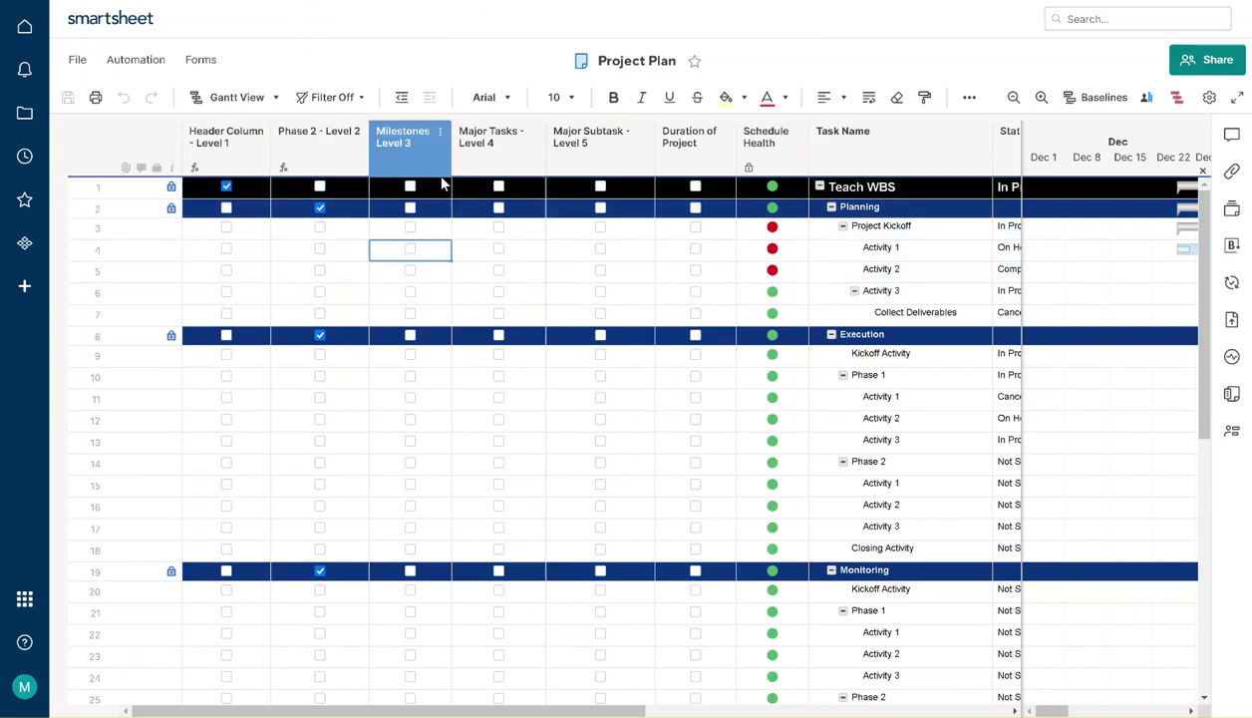
{"action": "double_click", "coordinate": [438, 187]}
{"action": "type", "text": "=IF([Level 1 - Header]@row = 1, 0, IF([Level 2 - Phase]@row = 1, 0, IF(COUNT(ANCESTORS()) = 2, 1)))"}
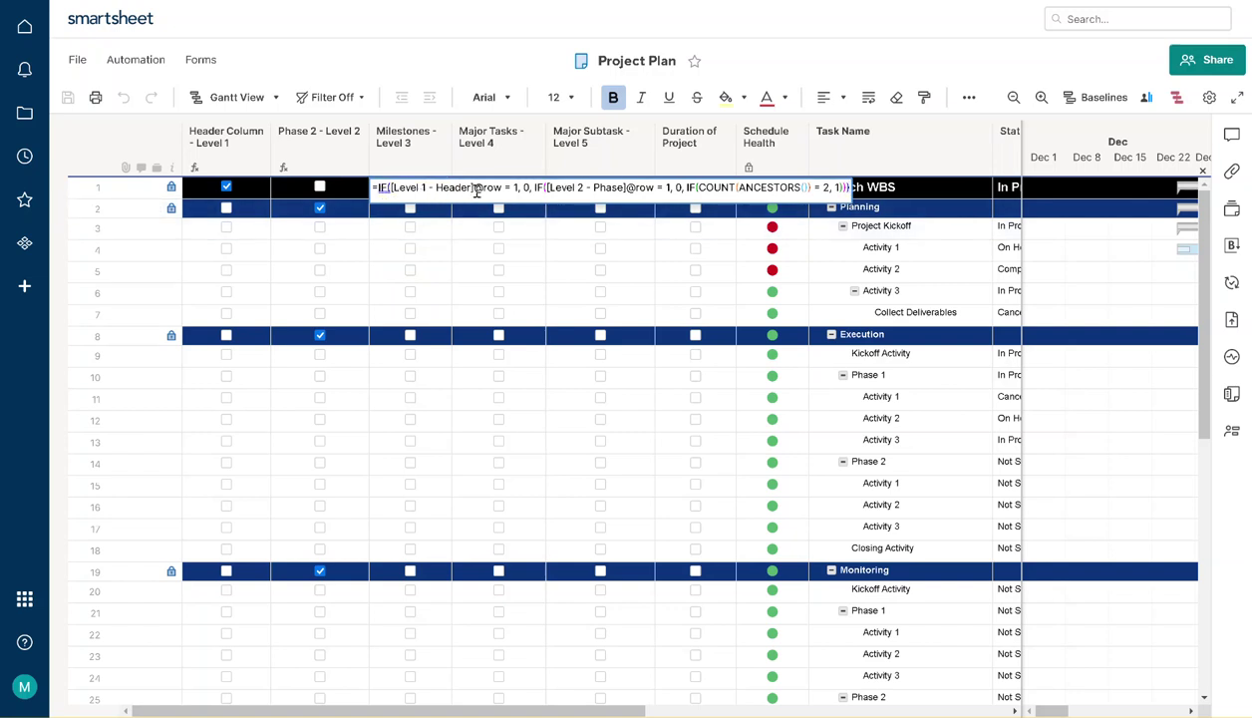
{"action": "left_click", "coordinate": [225, 188]}
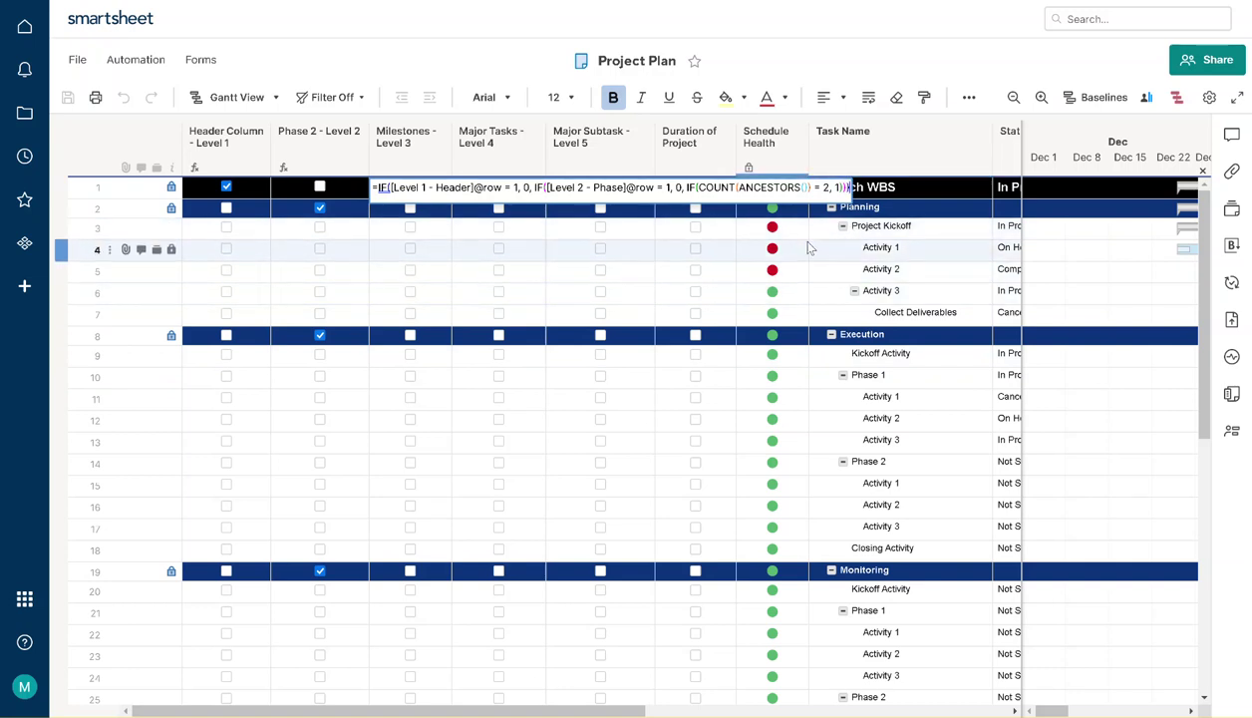
{"action": "key", "text": "Return"}
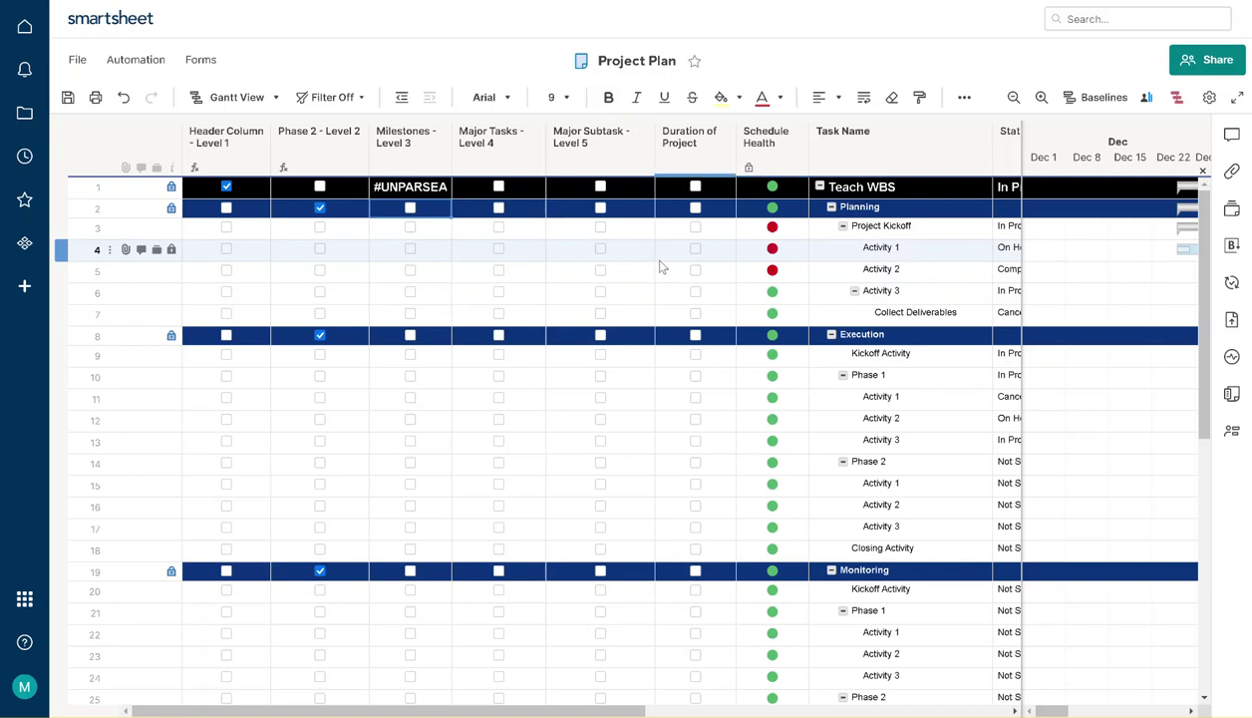
Try to convert the row 1 formula in Milestones - Level 3 to a column formula
{"action": "right_click", "coordinate": [436, 194]}
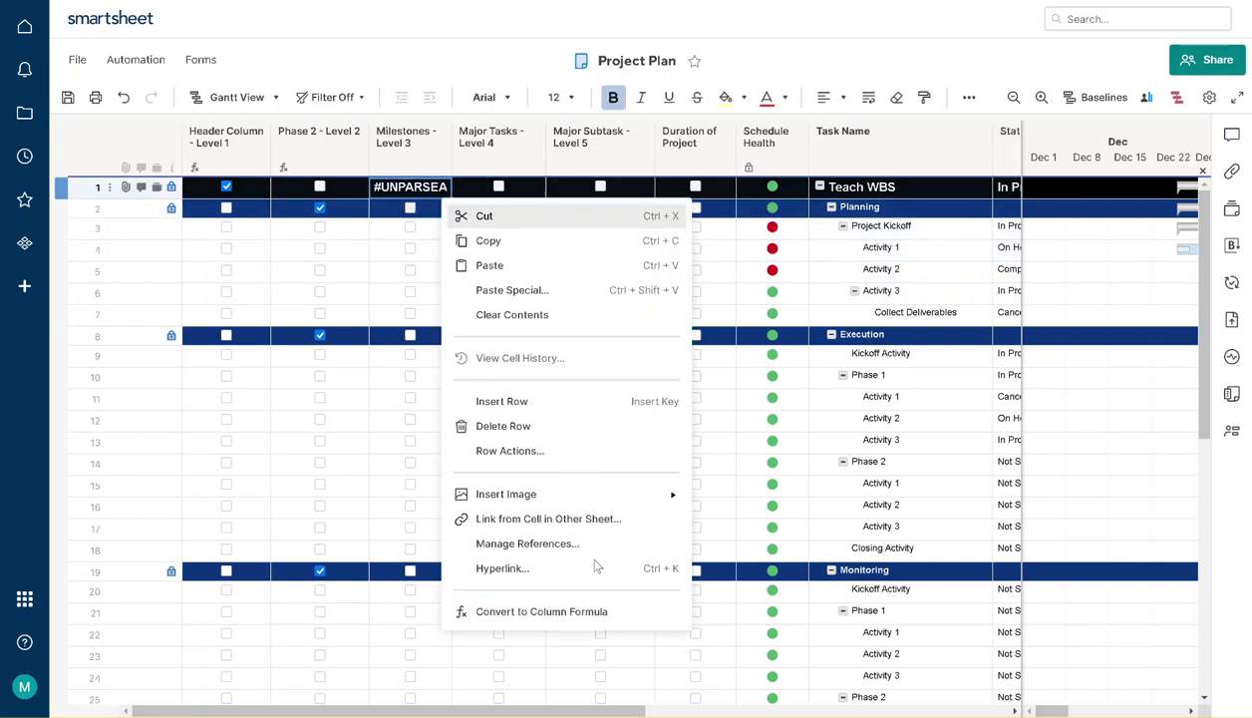
{"action": "left_click", "coordinate": [583, 614]}
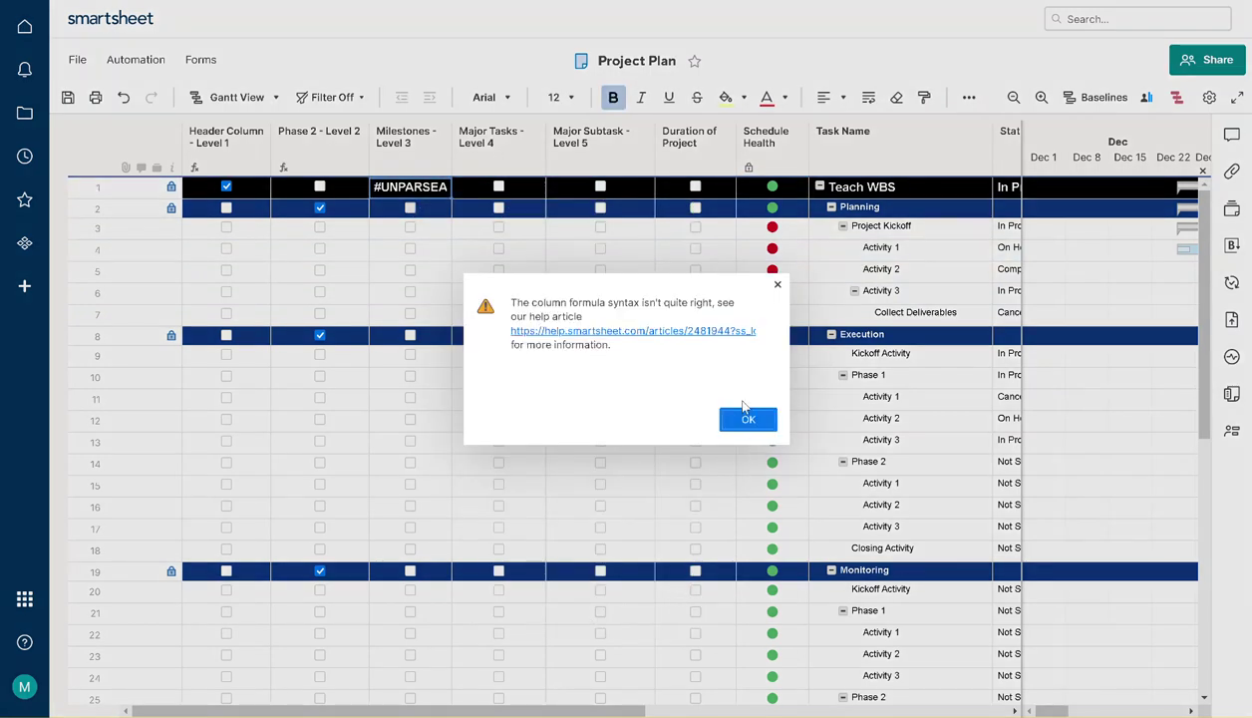
{"action": "left_click", "coordinate": [745, 419]}
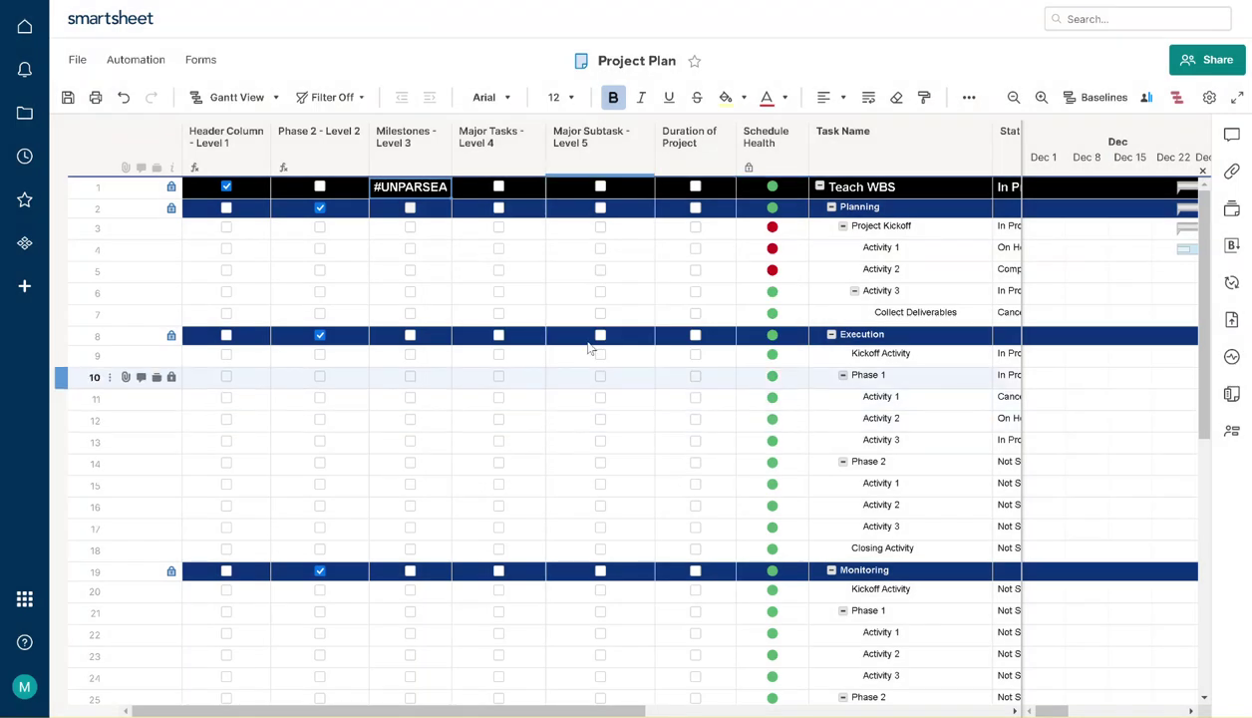
{"action": "double_click", "coordinate": [420, 192]}
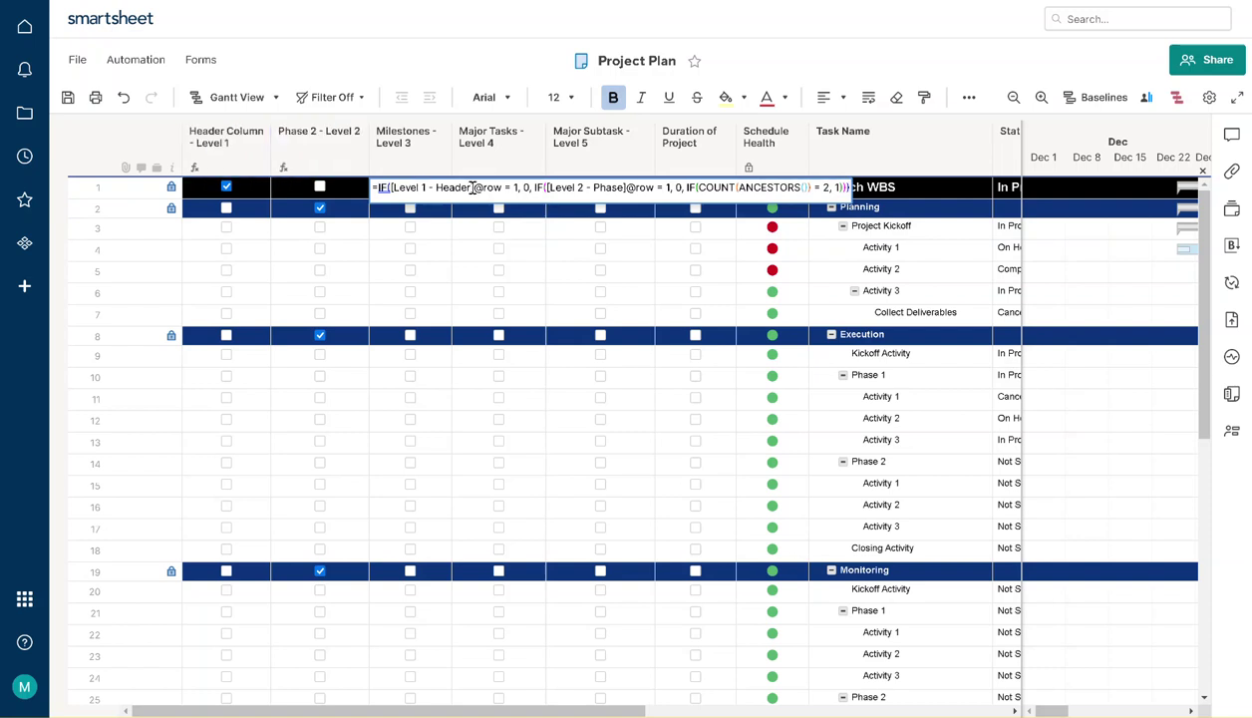
{"action": "double_click", "coordinate": [469, 188]}
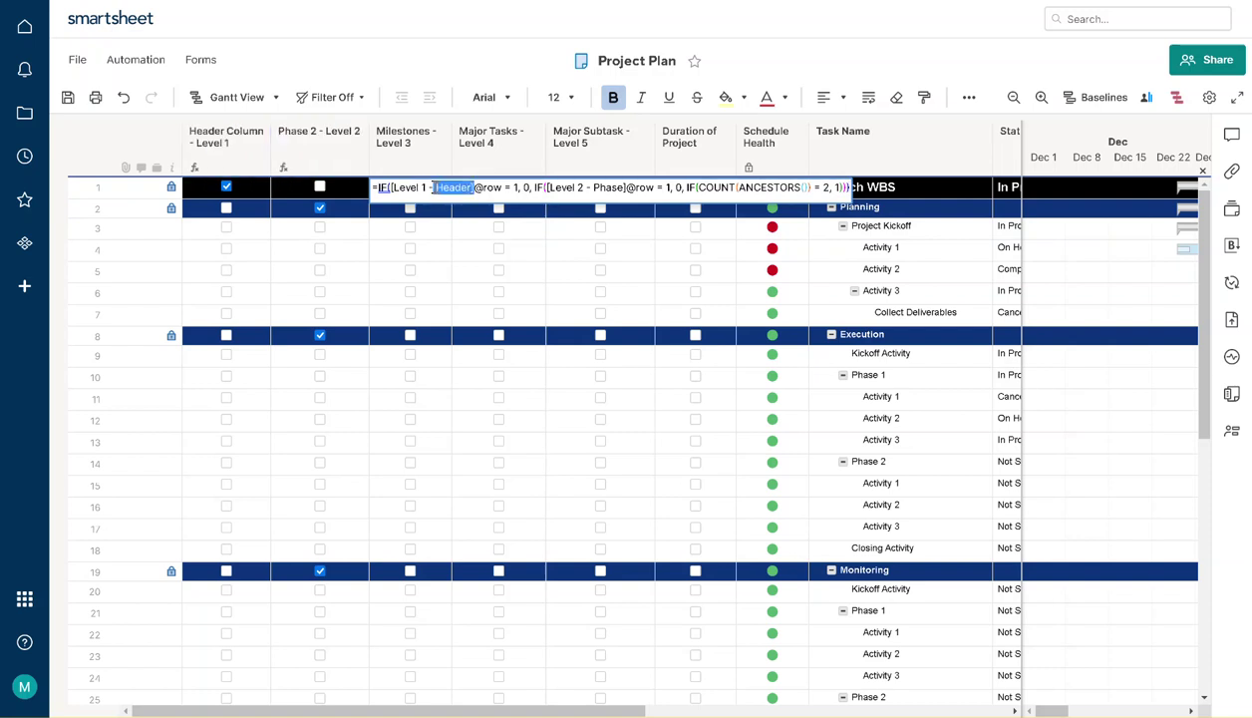
{"action": "left_click", "coordinate": [499, 187]}
{"action": "left_click_drag", "start_coordinate": [500, 188], "coordinate": [390, 190]}
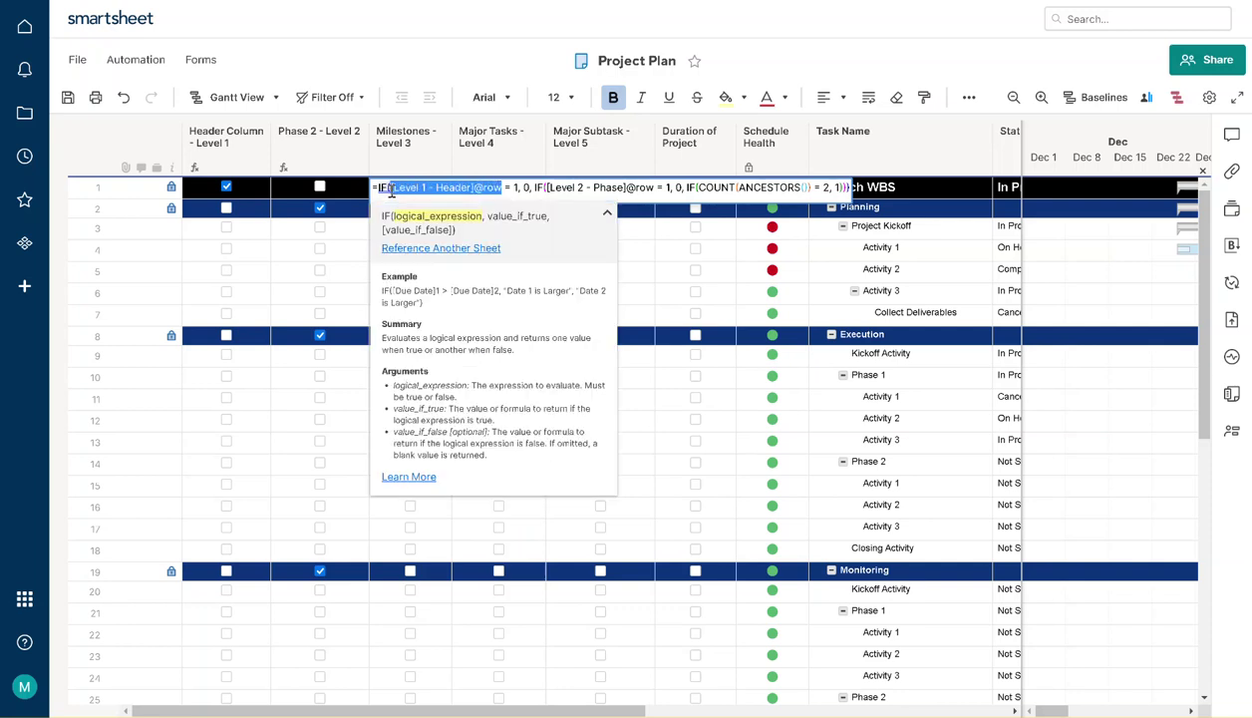
{"action": "left_click", "coordinate": [256, 190]}
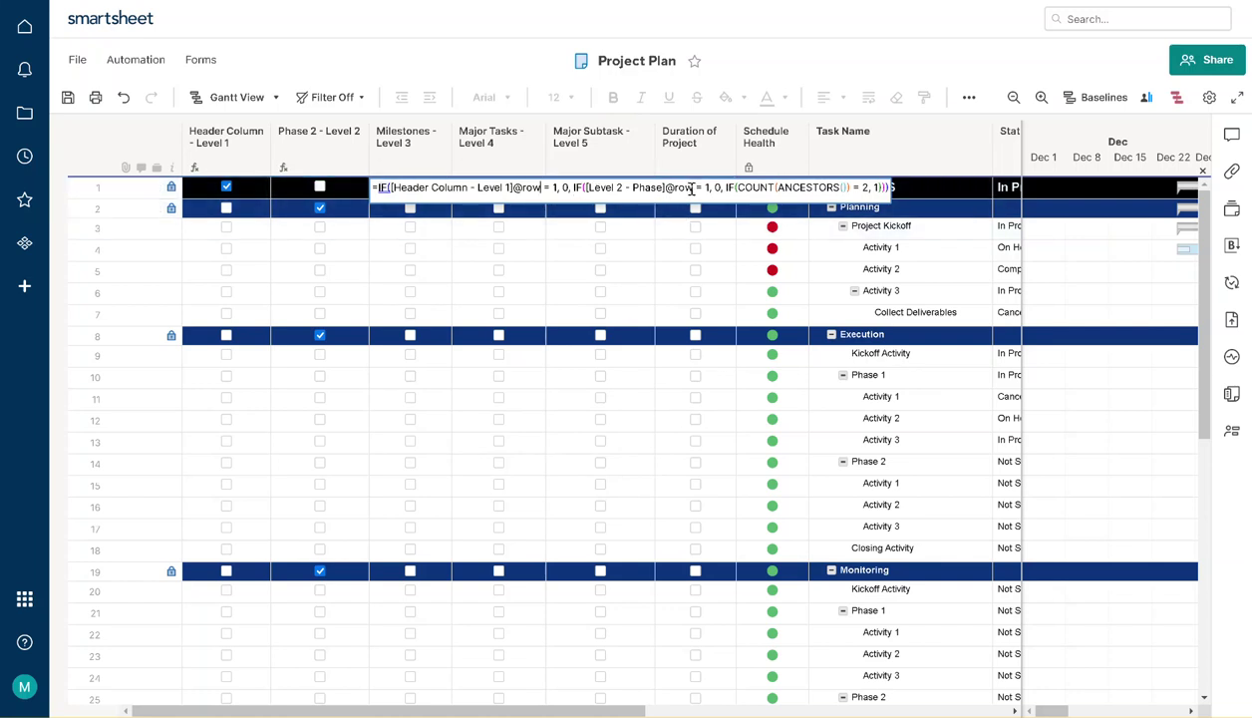
{"action": "left_click_drag", "start_coordinate": [694, 190], "coordinate": [587, 189]}
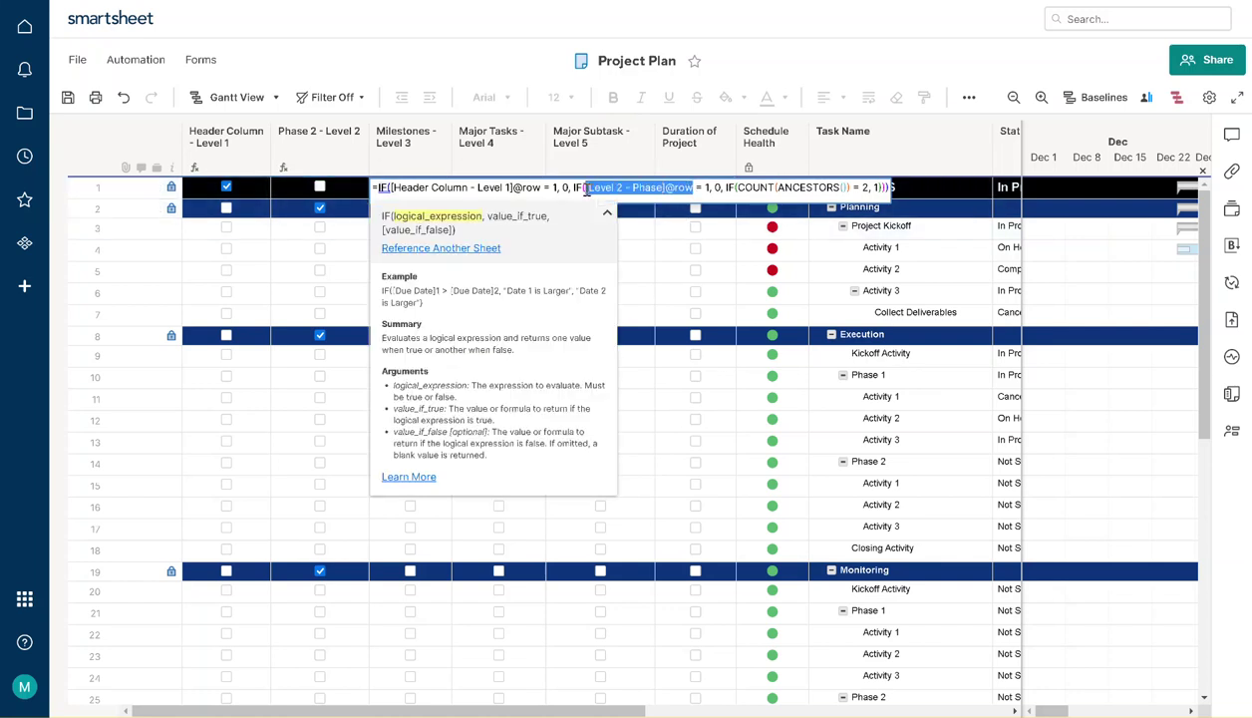
{"action": "left_click", "coordinate": [307, 192]}
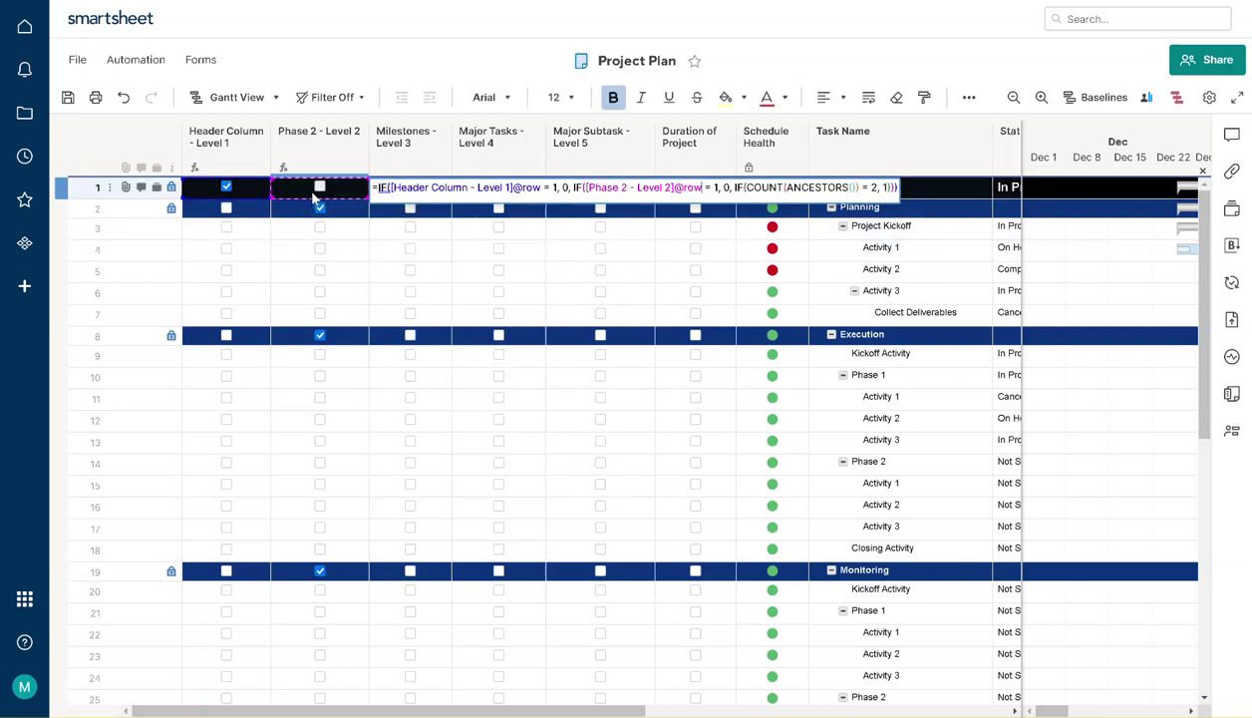
{"action": "key", "text": "Return"}
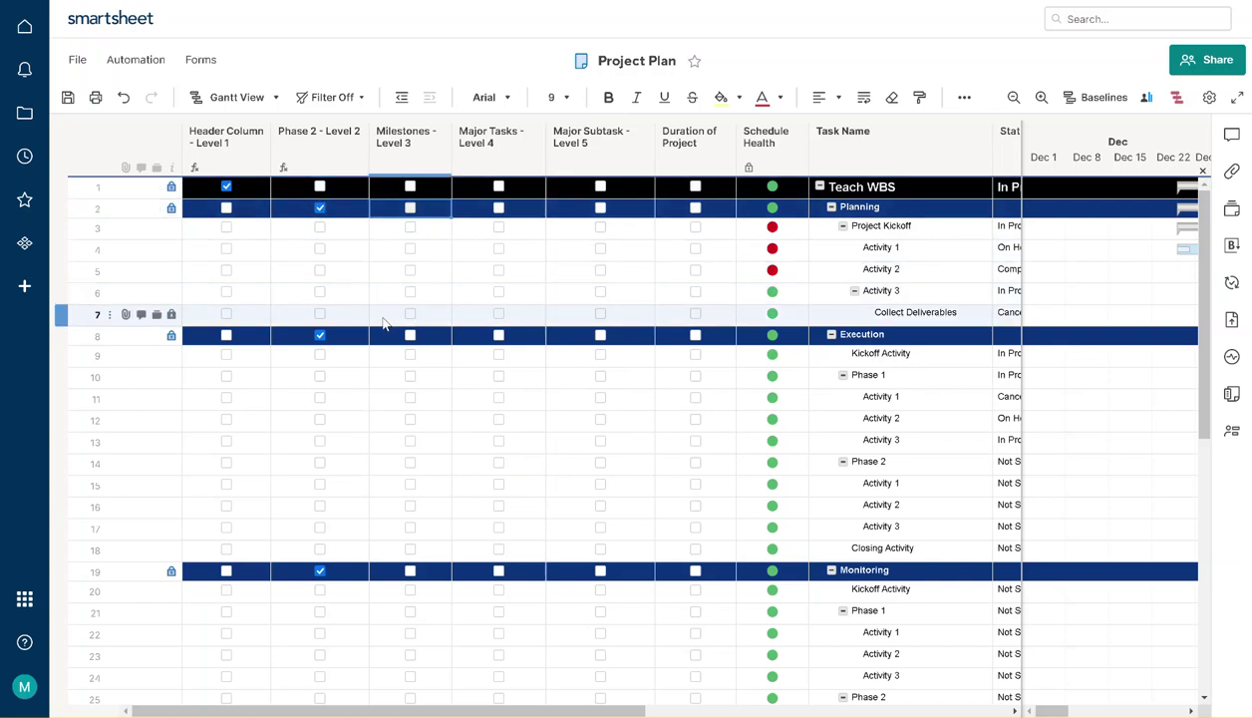
Convert the corrected row 1 Milestones - Level 3 formula to a column formula
{"action": "left_click", "coordinate": [438, 192]}
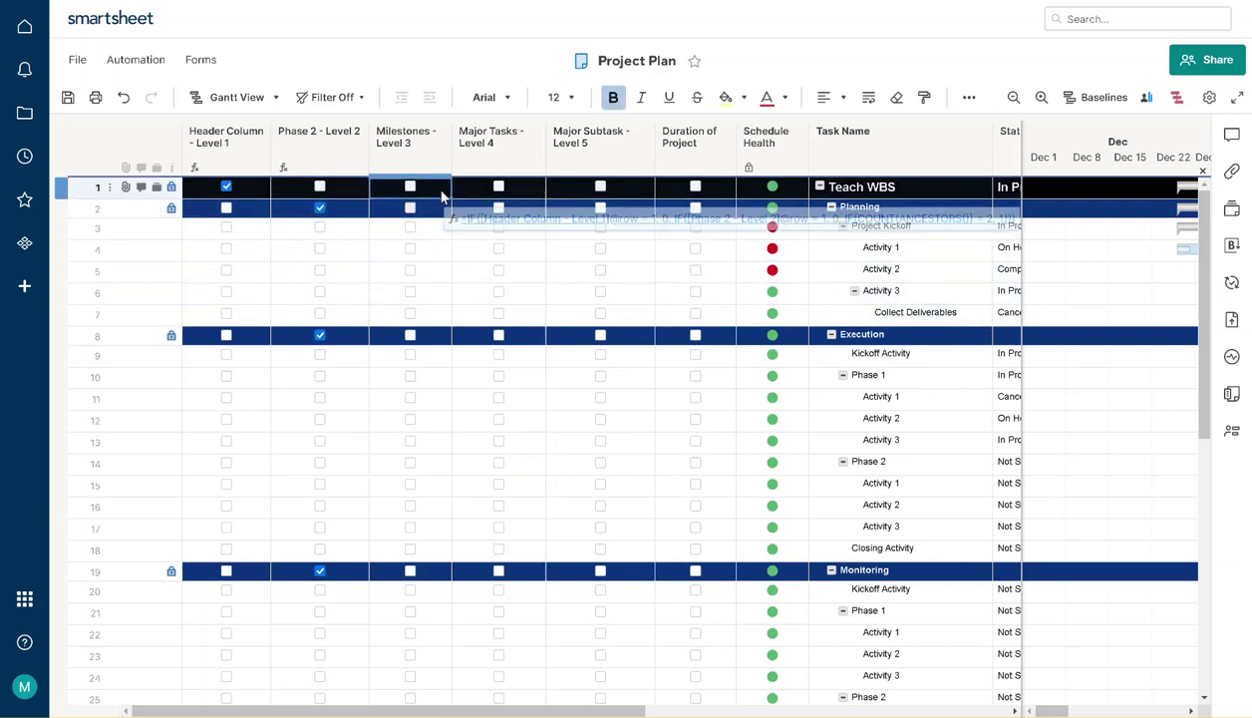
{"action": "right_click", "coordinate": [442, 196]}
{"action": "left_click", "coordinate": [563, 614]}
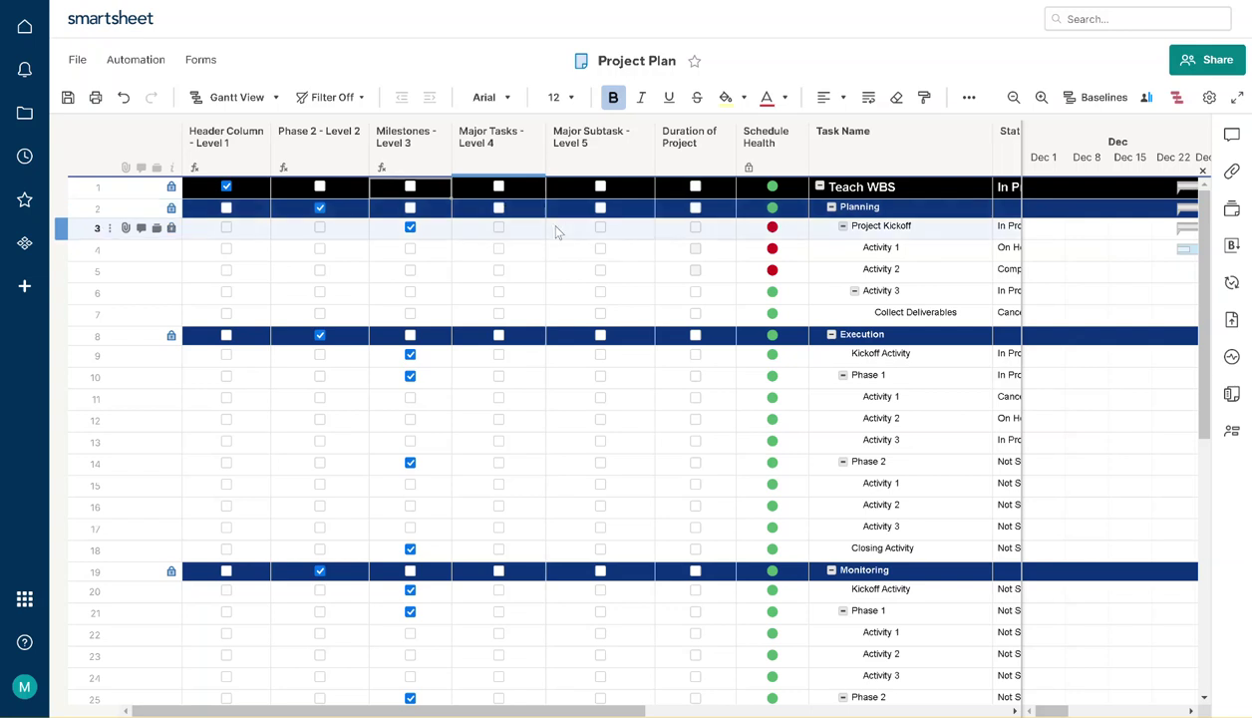
Add a conditional formatting rule with the condition that Milestones - Level 3 is Checked
{"action": "left_click", "coordinate": [967, 100]}
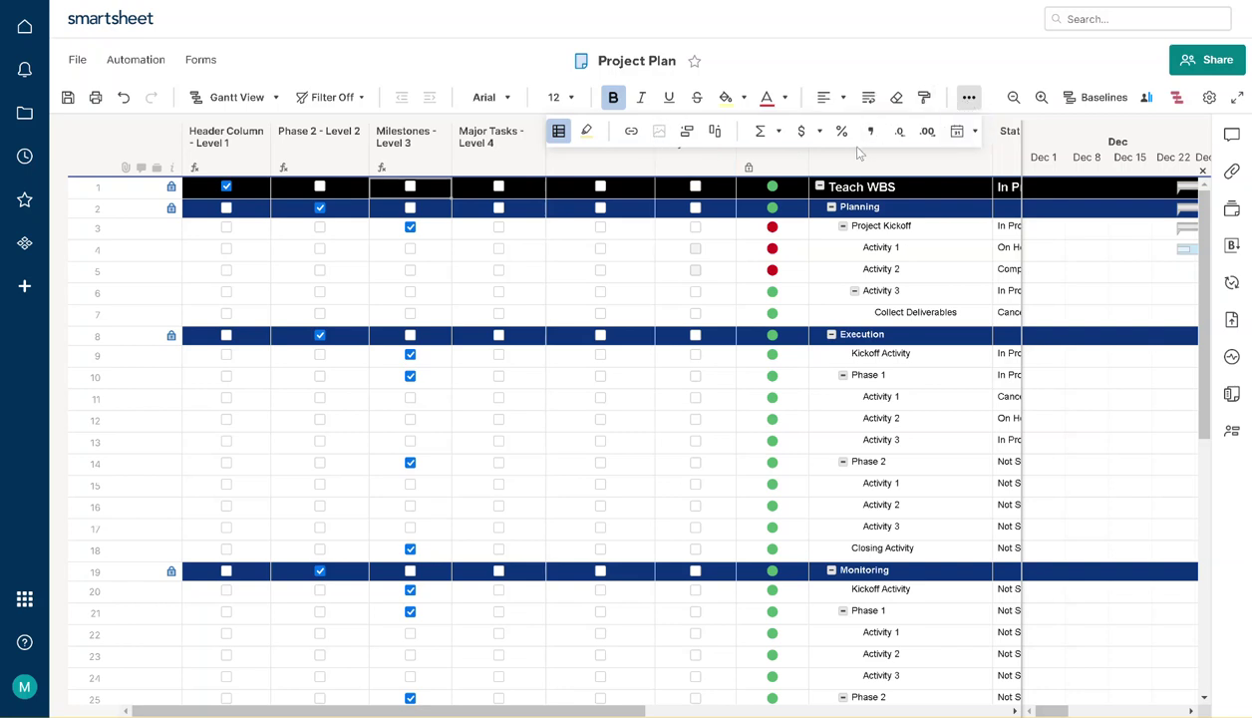
{"action": "left_click", "coordinate": [563, 136]}
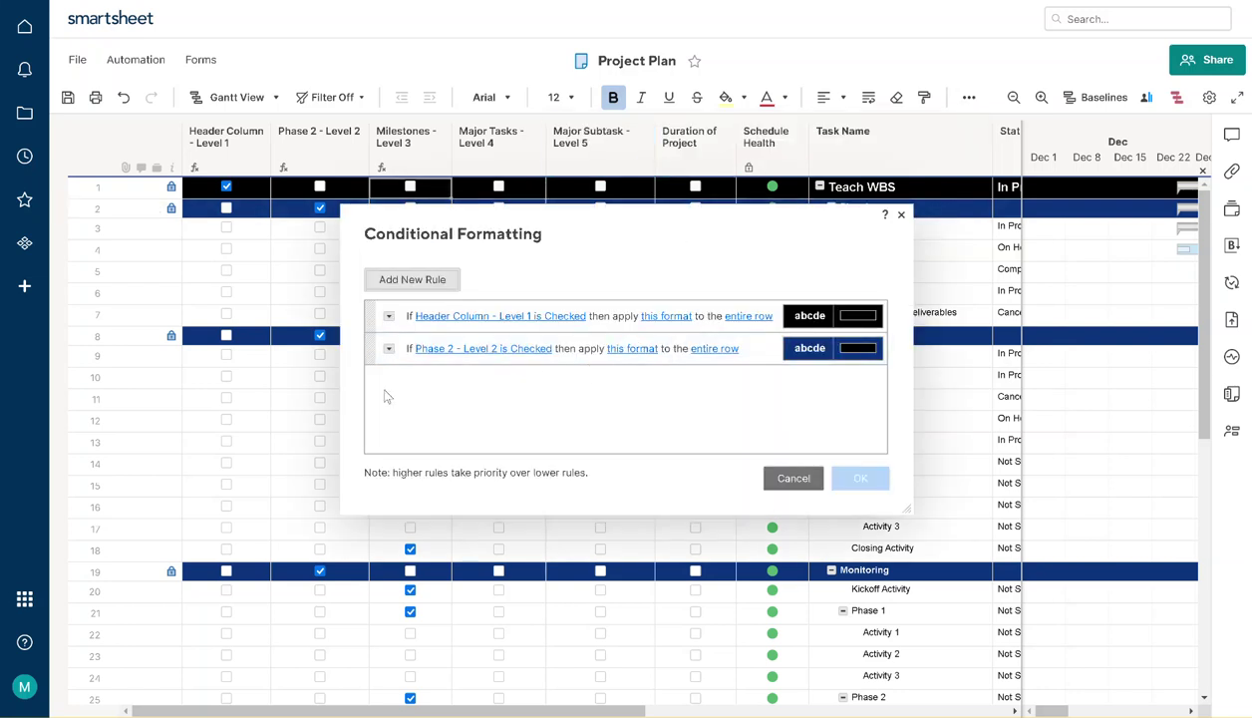
{"action": "left_click", "coordinate": [410, 283]}
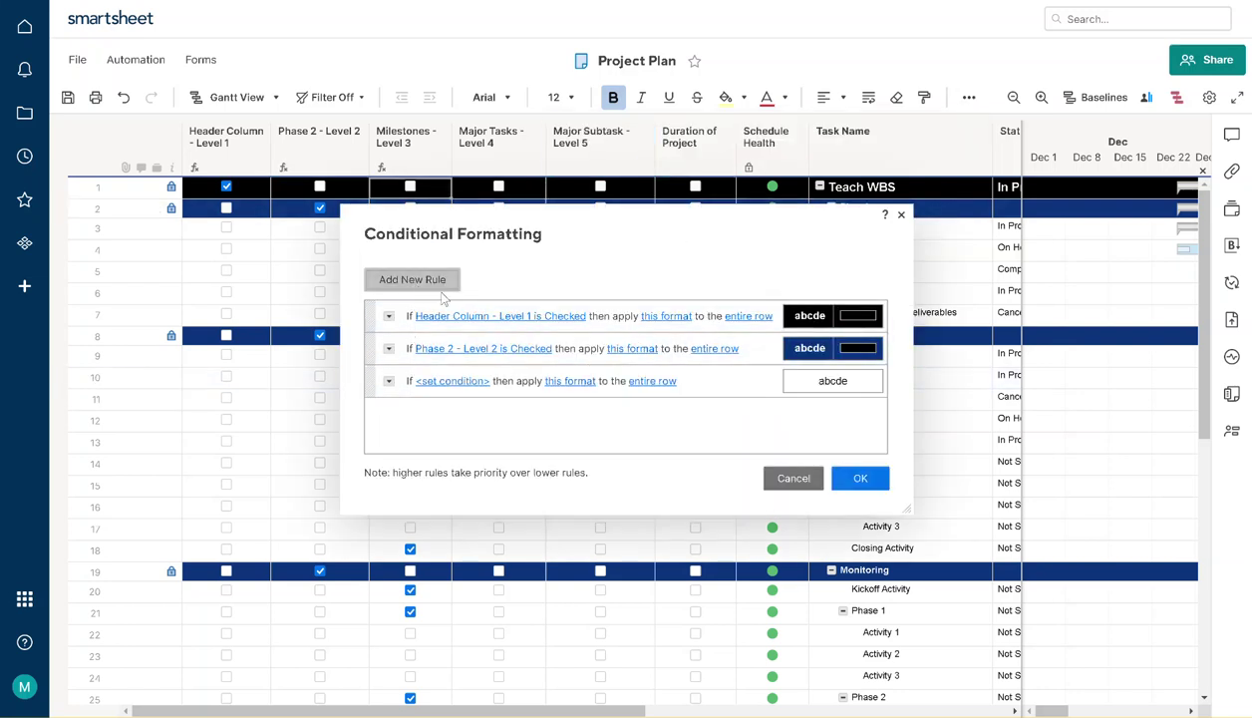
{"action": "left_click", "coordinate": [458, 381]}
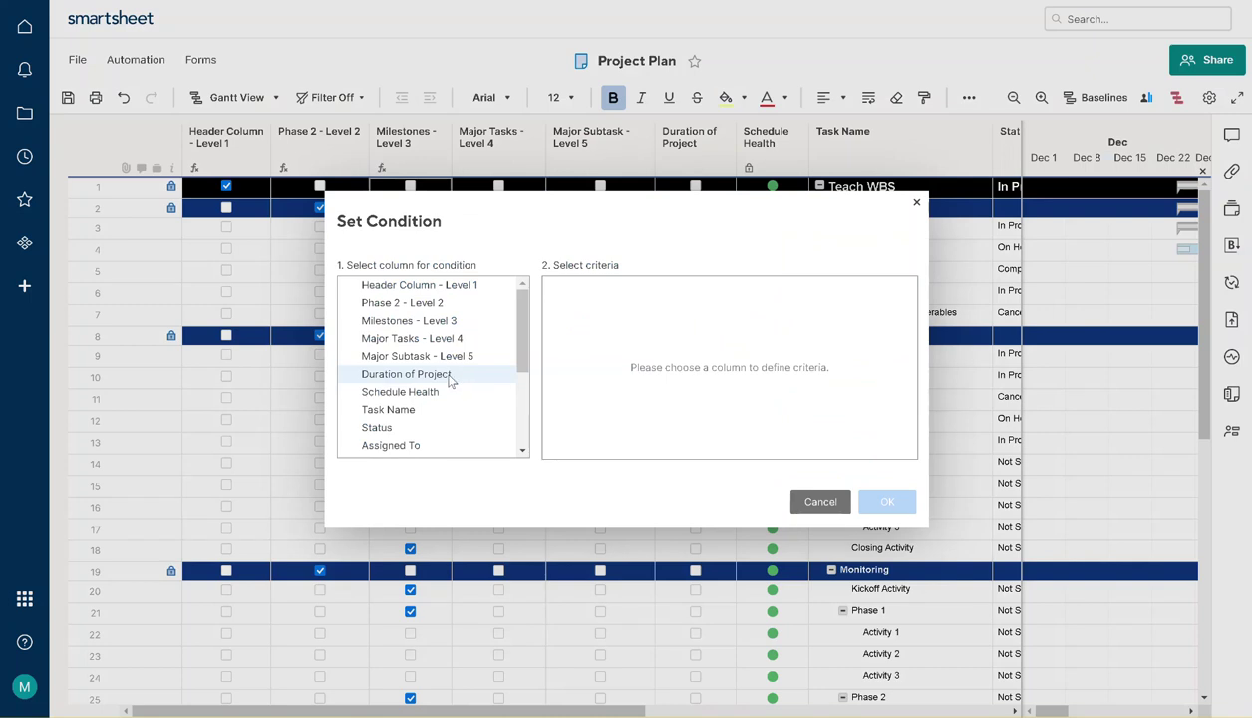
{"action": "left_click", "coordinate": [447, 321]}
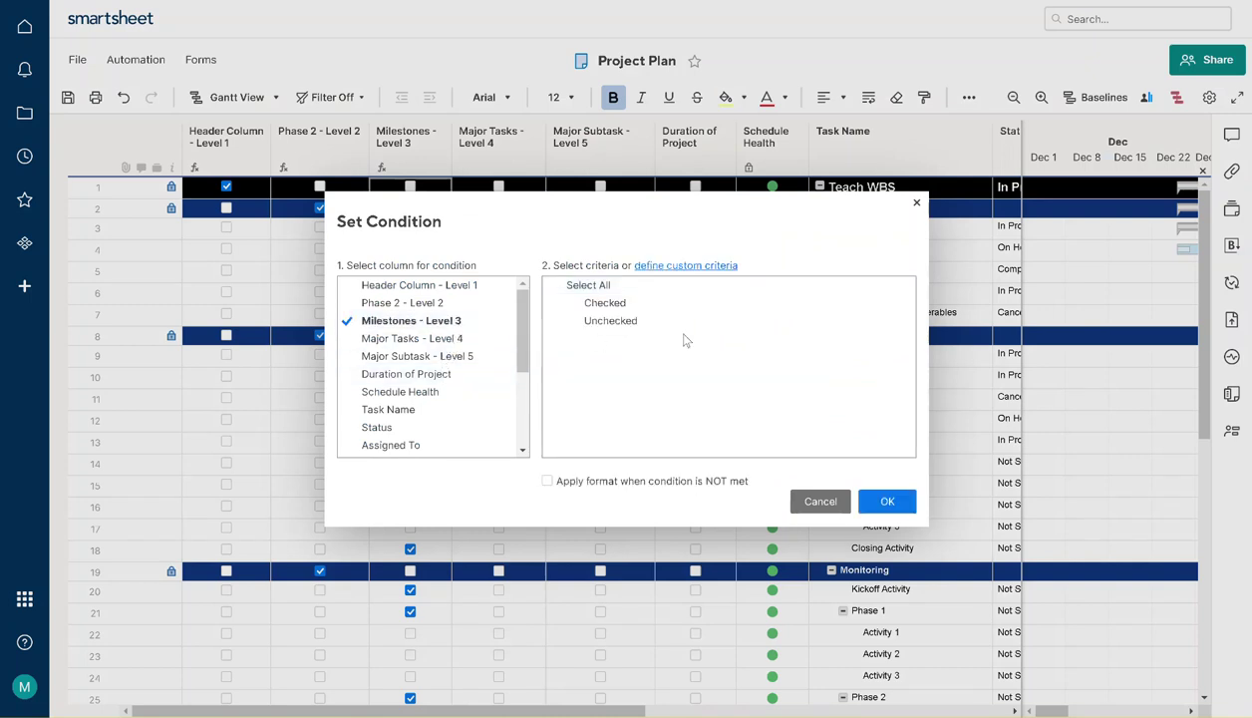
{"action": "left_click", "coordinate": [623, 304]}
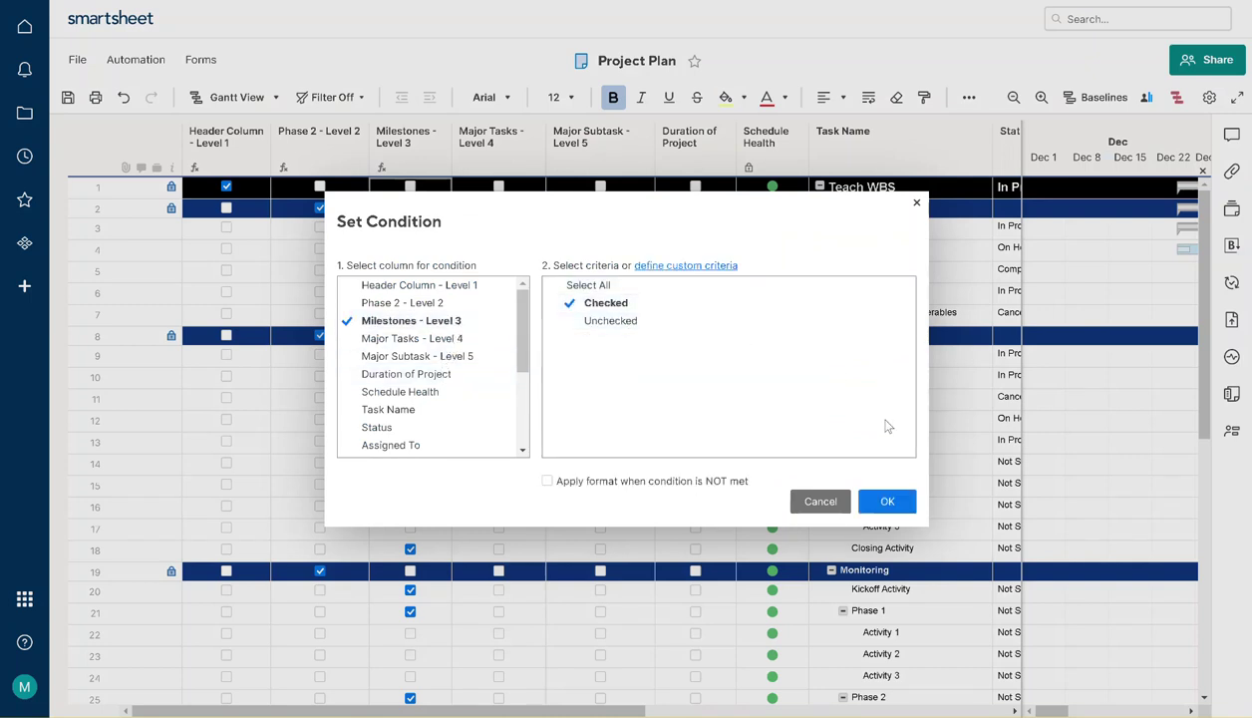
{"action": "left_click", "coordinate": [875, 502]}
{"action": "left_click", "coordinate": [489, 382]}
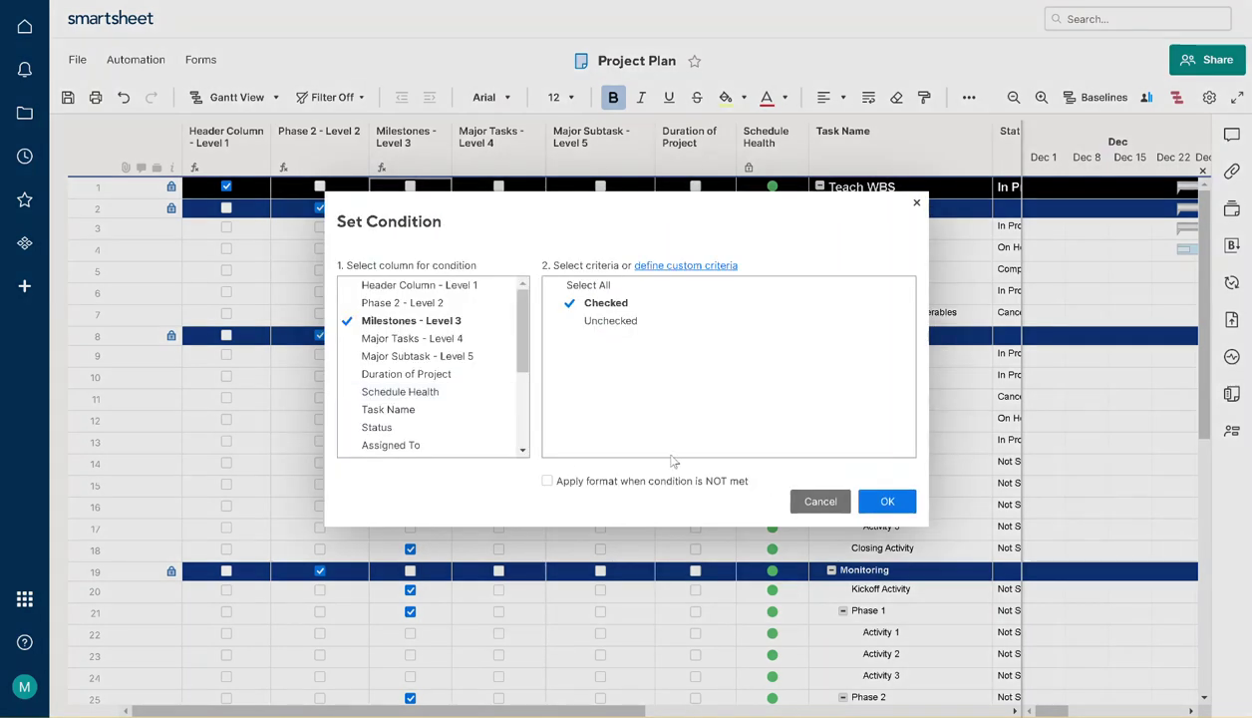
{"action": "left_click", "coordinate": [890, 500]}
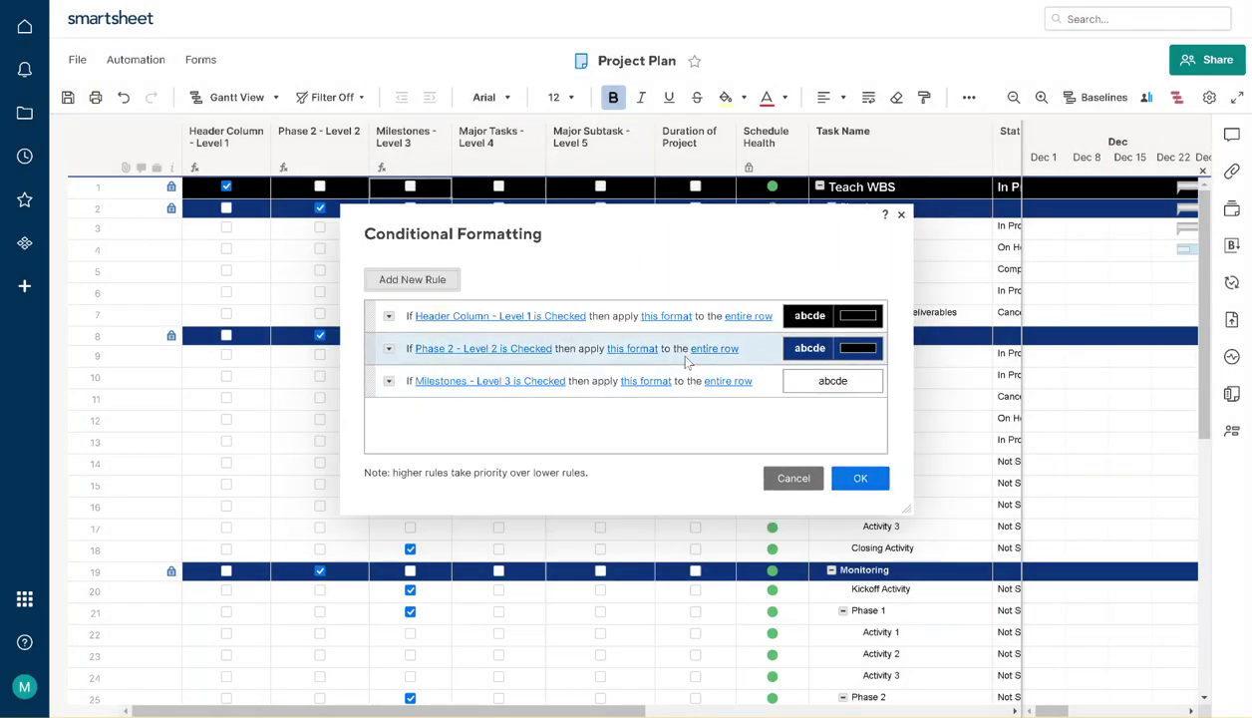
Set the Milestones - Level 3 rule's format to a medium blue background with bold white text
{"action": "left_click", "coordinate": [638, 382]}
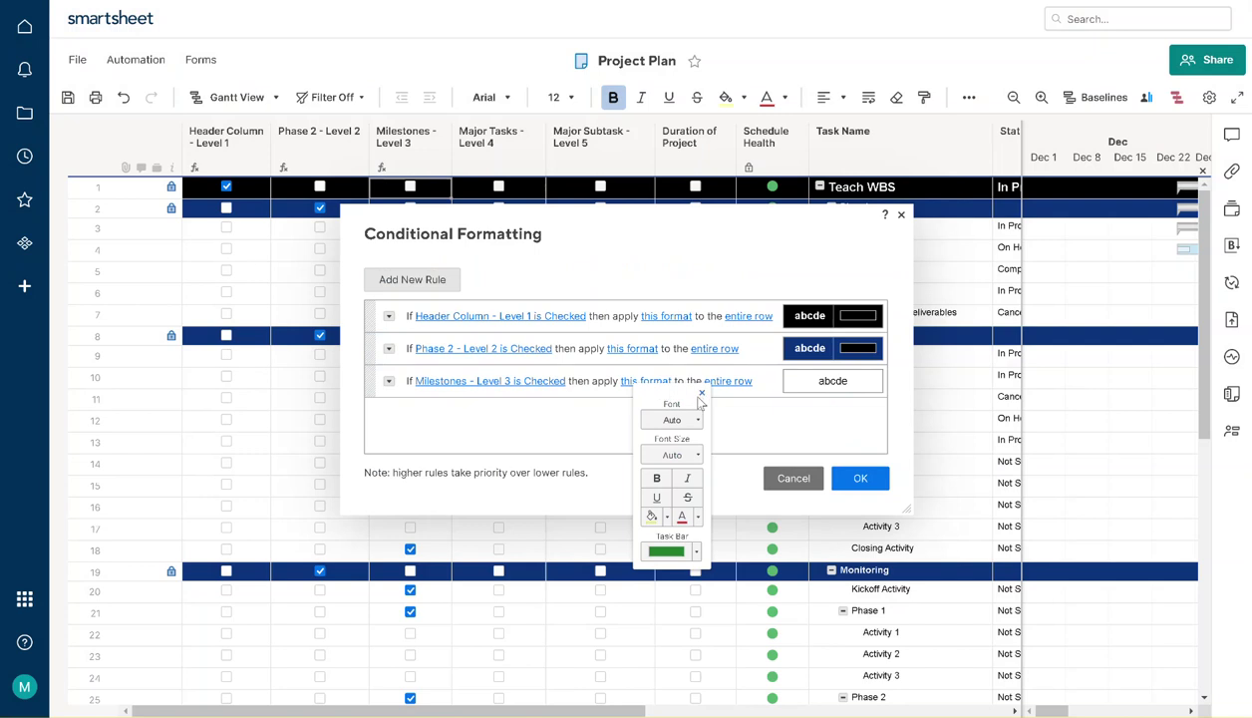
{"action": "left_click", "coordinate": [667, 516]}
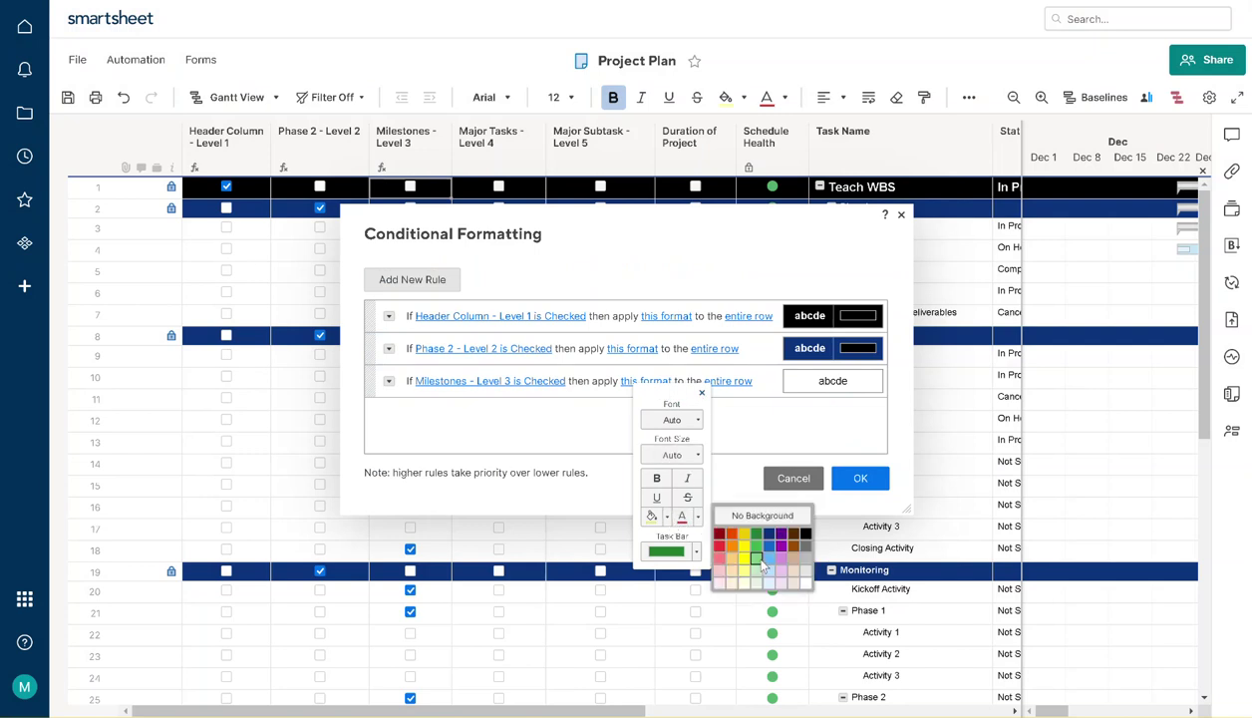
{"action": "left_click", "coordinate": [767, 551]}
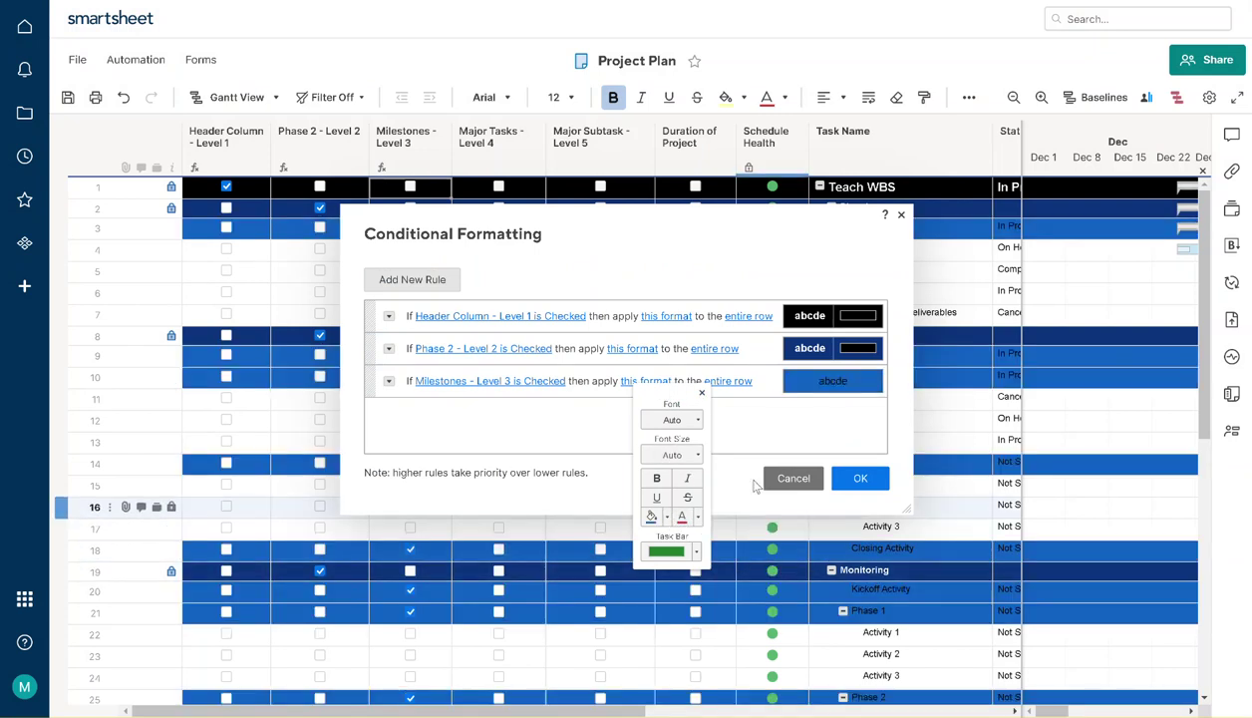
{"action": "left_click", "coordinate": [698, 517]}
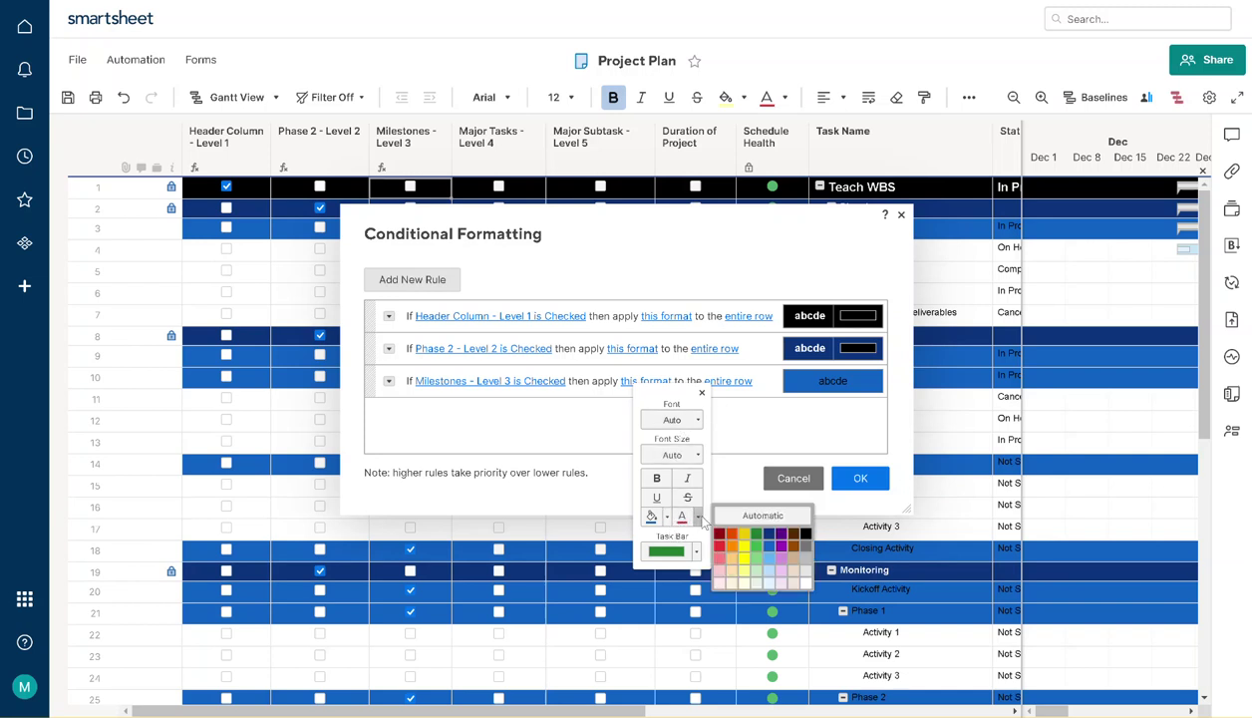
{"action": "left_click", "coordinate": [794, 576]}
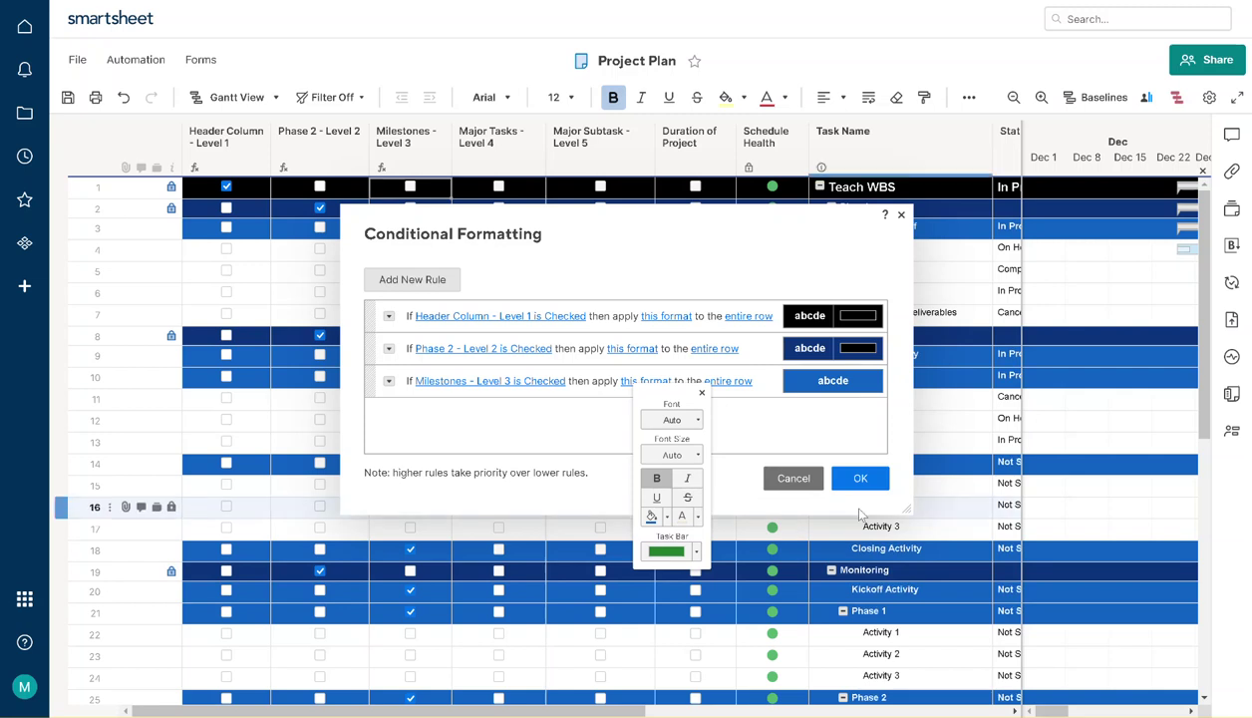
Give the Milestones - Level 3 rule a dark blue task bar and apply the conditional formatting
{"action": "left_click", "coordinate": [697, 551]}
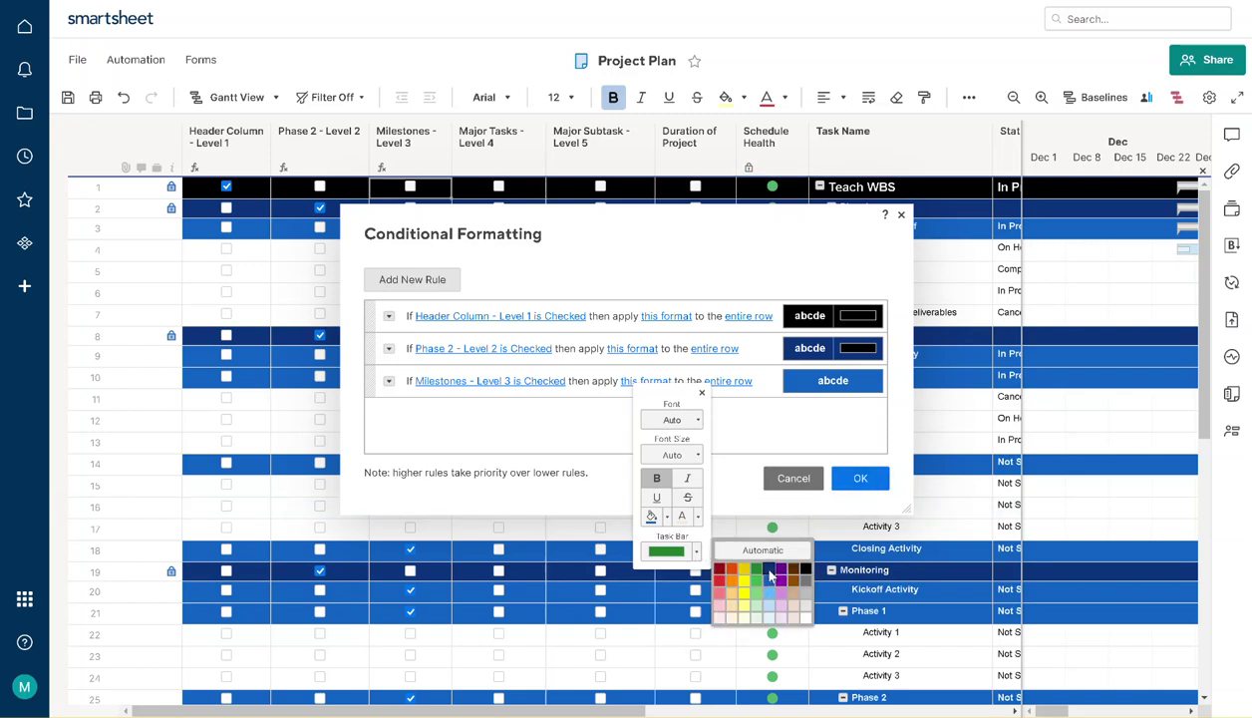
{"action": "left_click", "coordinate": [769, 568]}
{"action": "left_click", "coordinate": [855, 486]}
{"action": "left_click", "coordinate": [857, 485]}
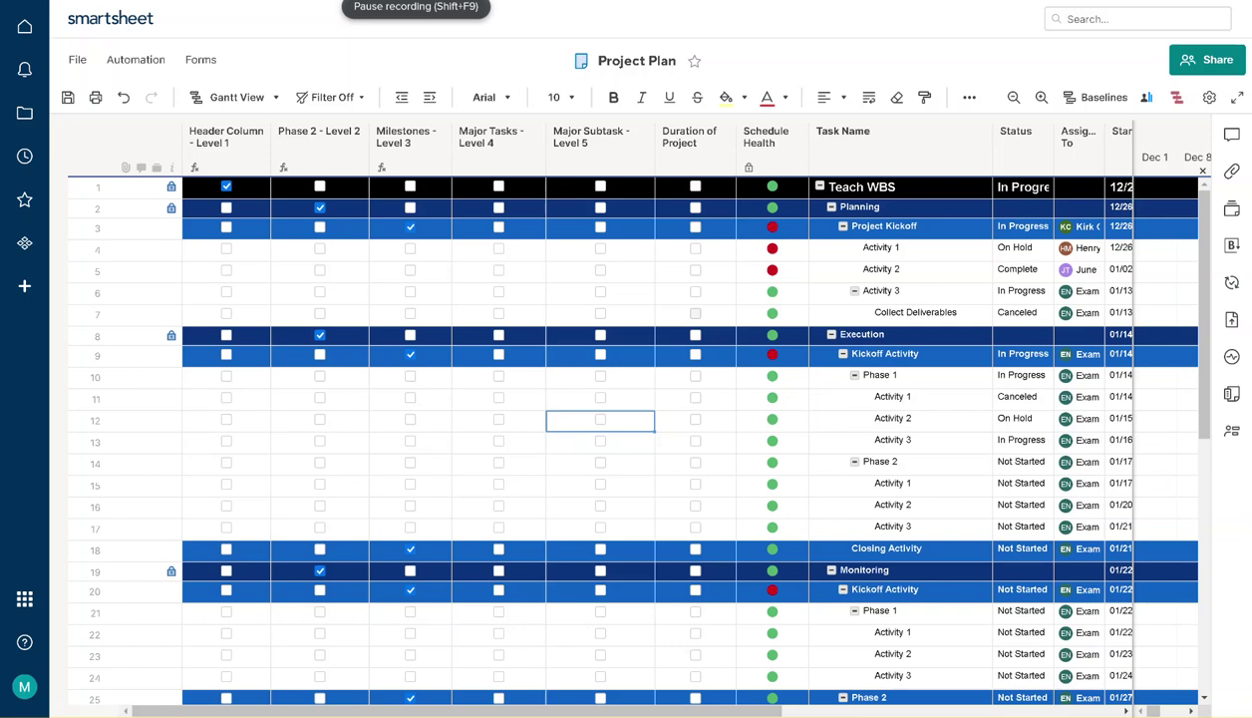
{"action": "left_click", "coordinate": [537, 191]}
{"action": "left_click", "coordinate": [532, 191]}
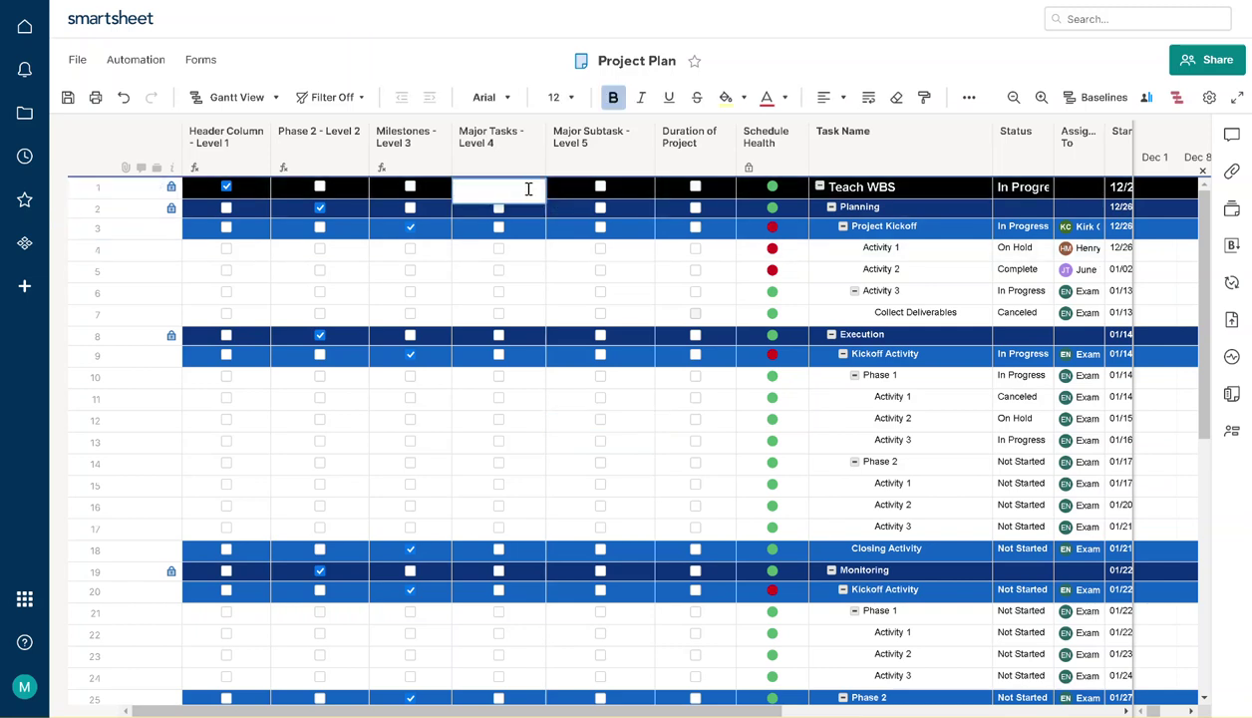
{"action": "type", "text": "=IF([Level 1 - Header]@row = 1, 0, IF([Level 2 - Phase]@row = 1, 0, IF(COUNT(ANCESTORS()) = 3, 1, 0)))"}
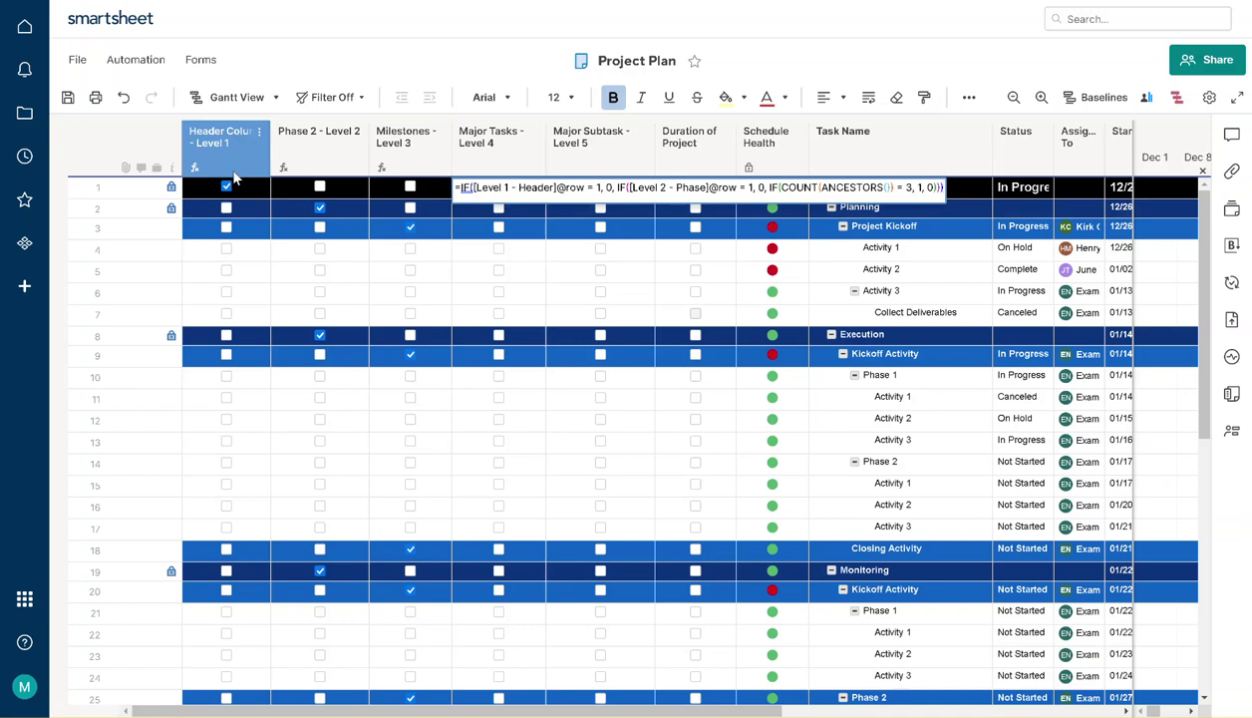
{"action": "key", "text": "Return"}
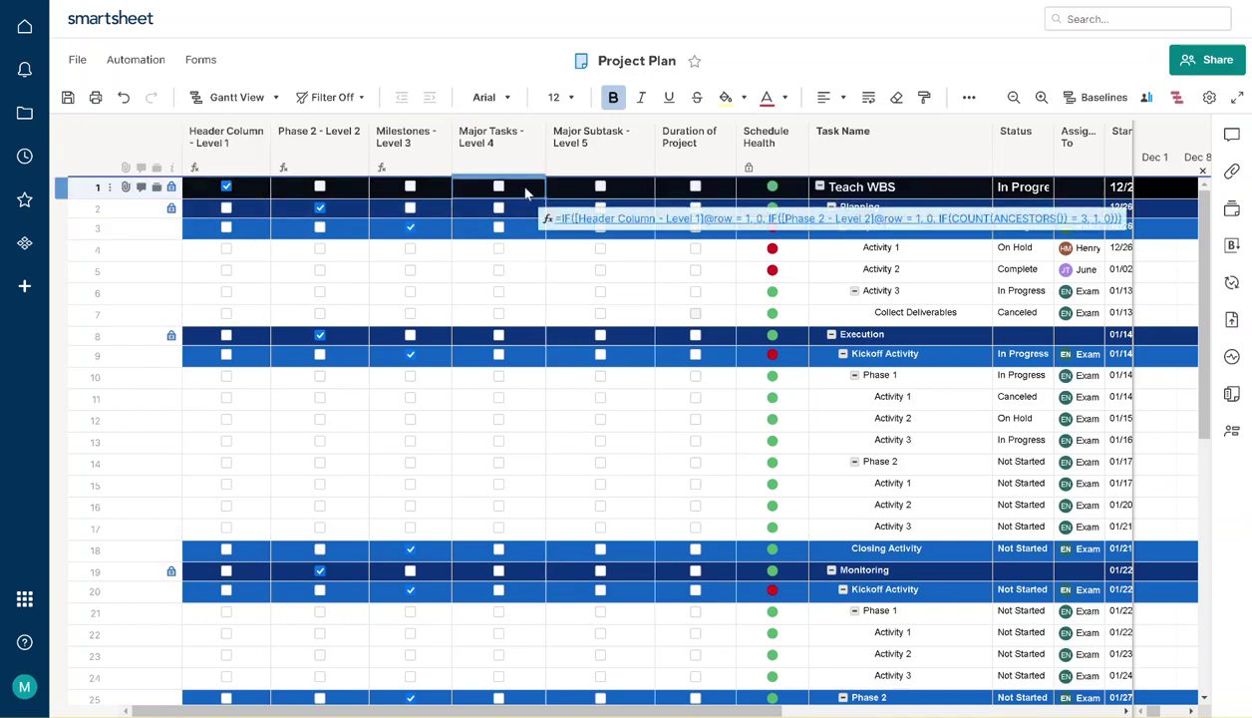
Convert the row 1 Major Tasks - Level 4 formula to a column formula and check the rows down the sheet
{"action": "right_click", "coordinate": [525, 189]}
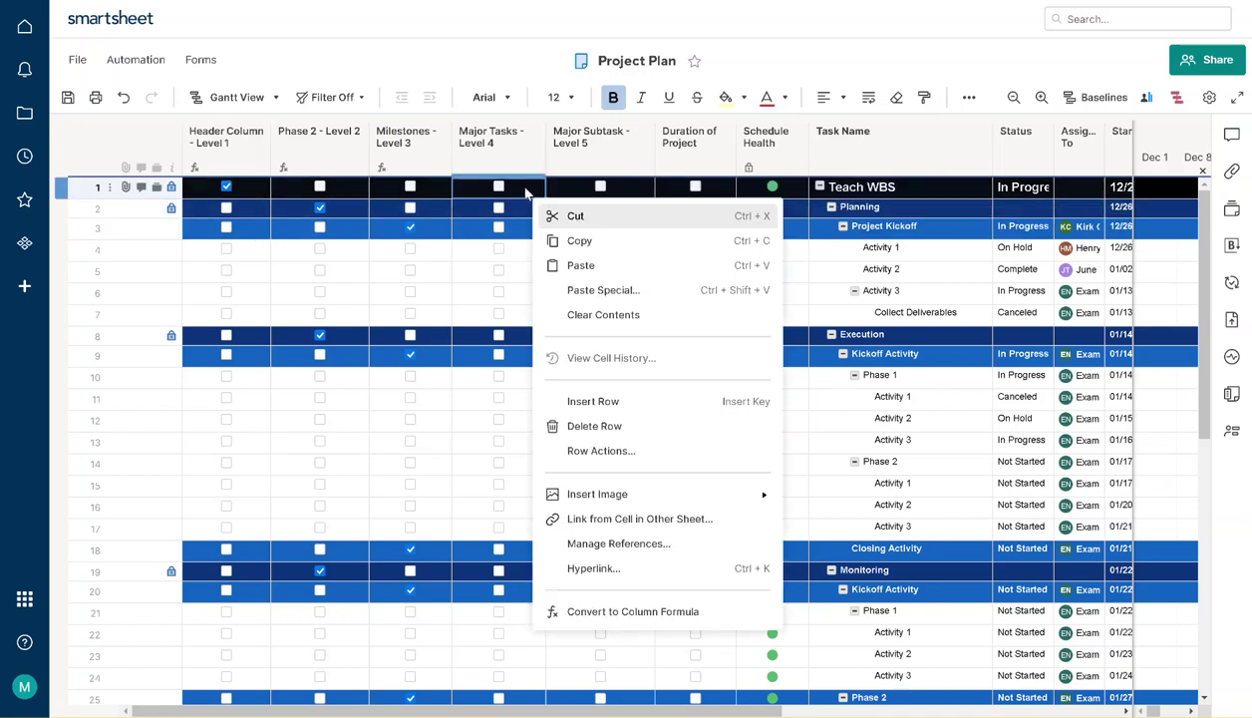
{"action": "left_click", "coordinate": [618, 611]}
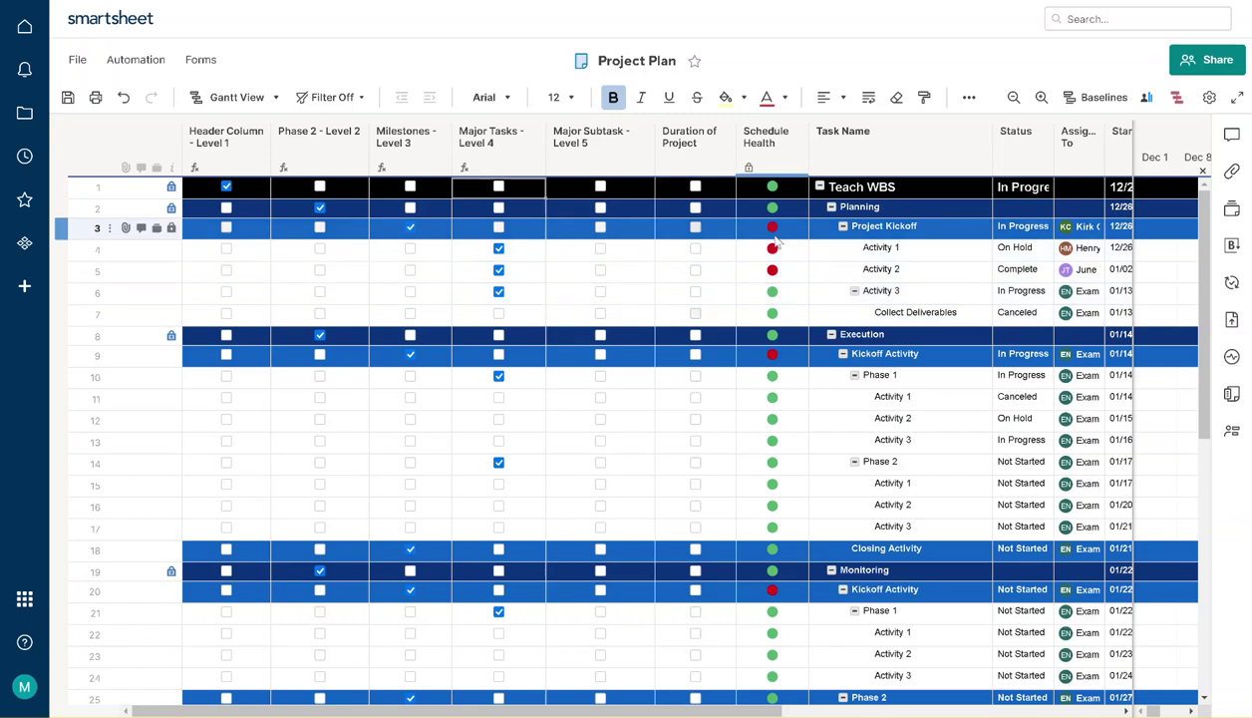
{"action": "scroll", "coordinate": [827, 438], "scroll_direction": "down", "scroll_amount": 3}
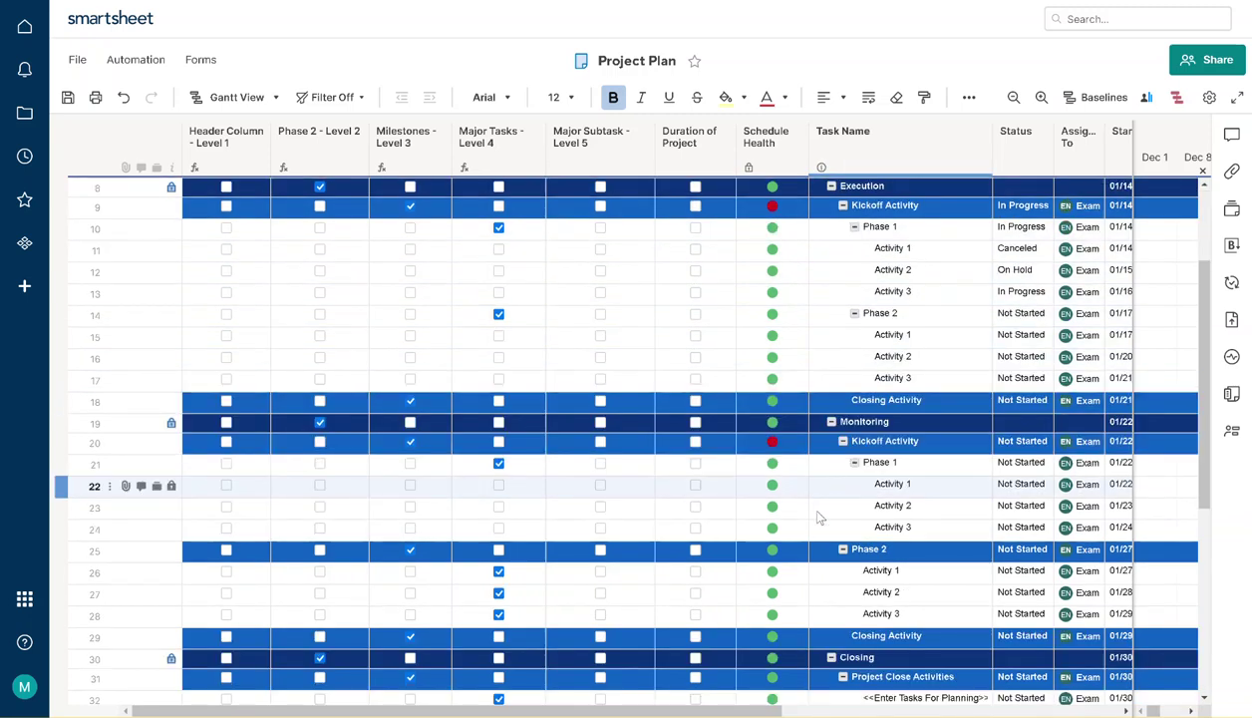
{"action": "scroll", "coordinate": [819, 513], "scroll_direction": "down", "scroll_amount": 4}
{"action": "scroll", "coordinate": [972, 289], "scroll_direction": "up", "scroll_amount": 7}
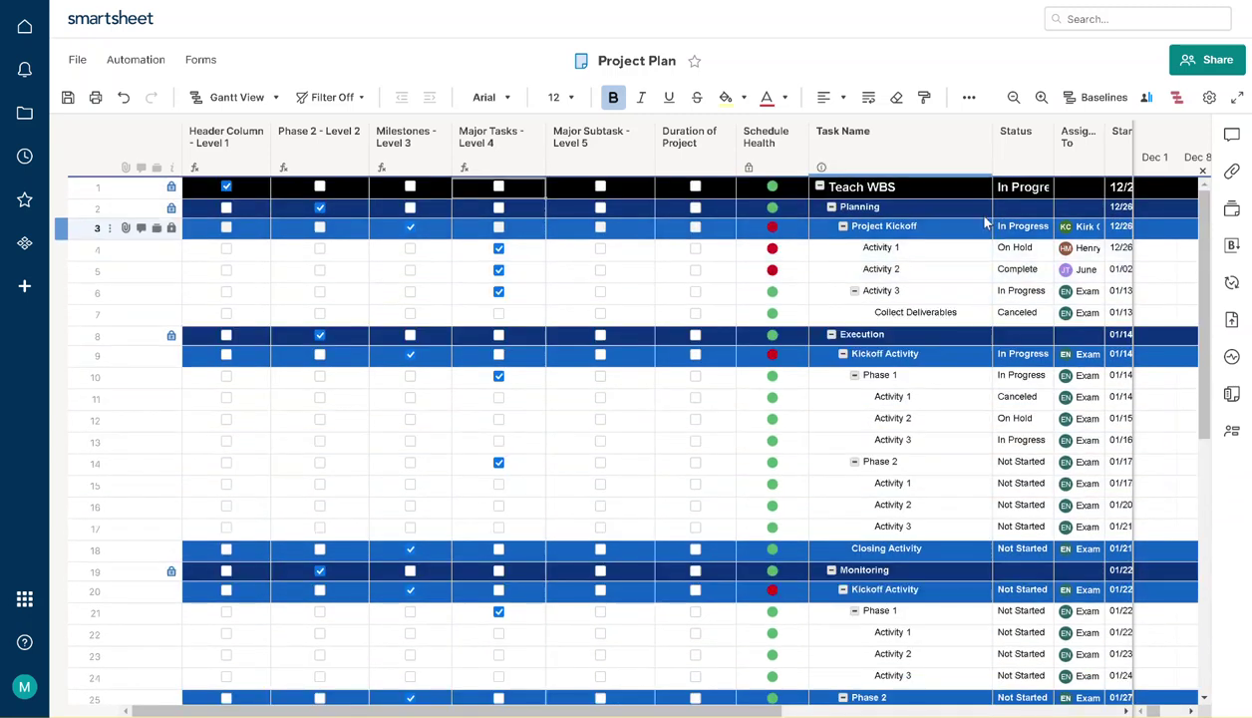
Add a conditional formatting rule with the condition that Major Tasks - Level 4 is Checked
{"action": "left_click", "coordinate": [968, 96]}
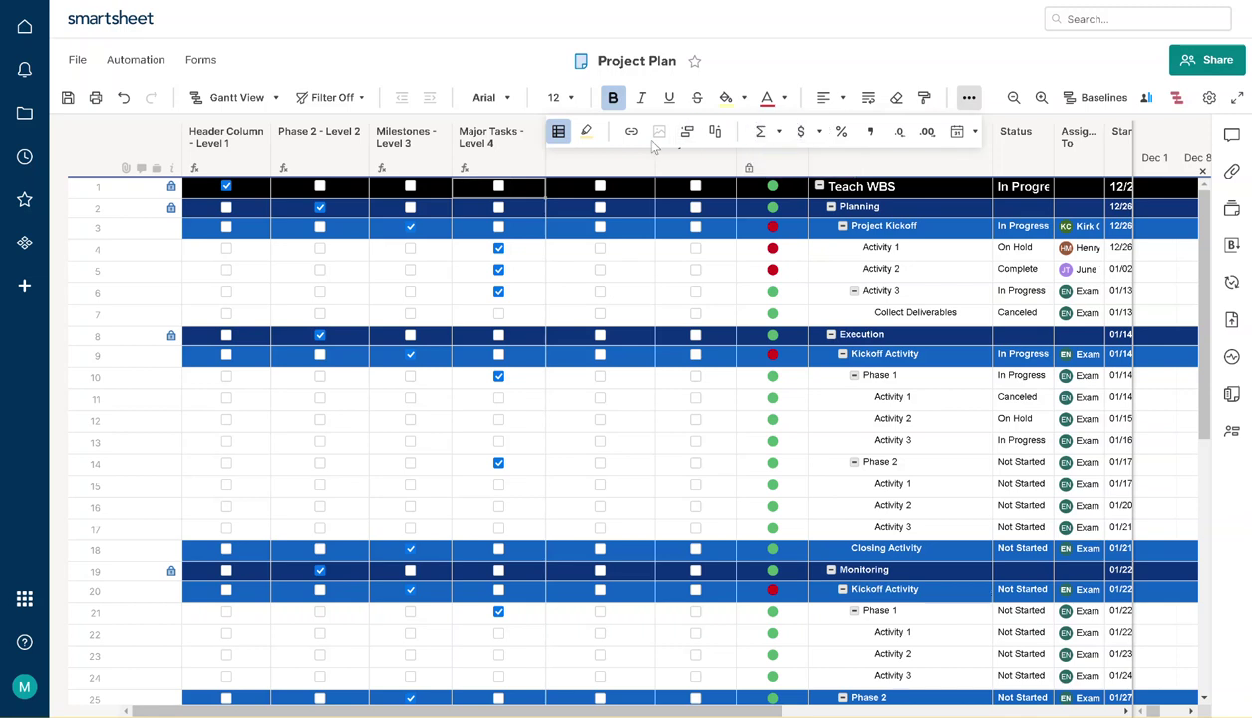
{"action": "left_click", "coordinate": [559, 132]}
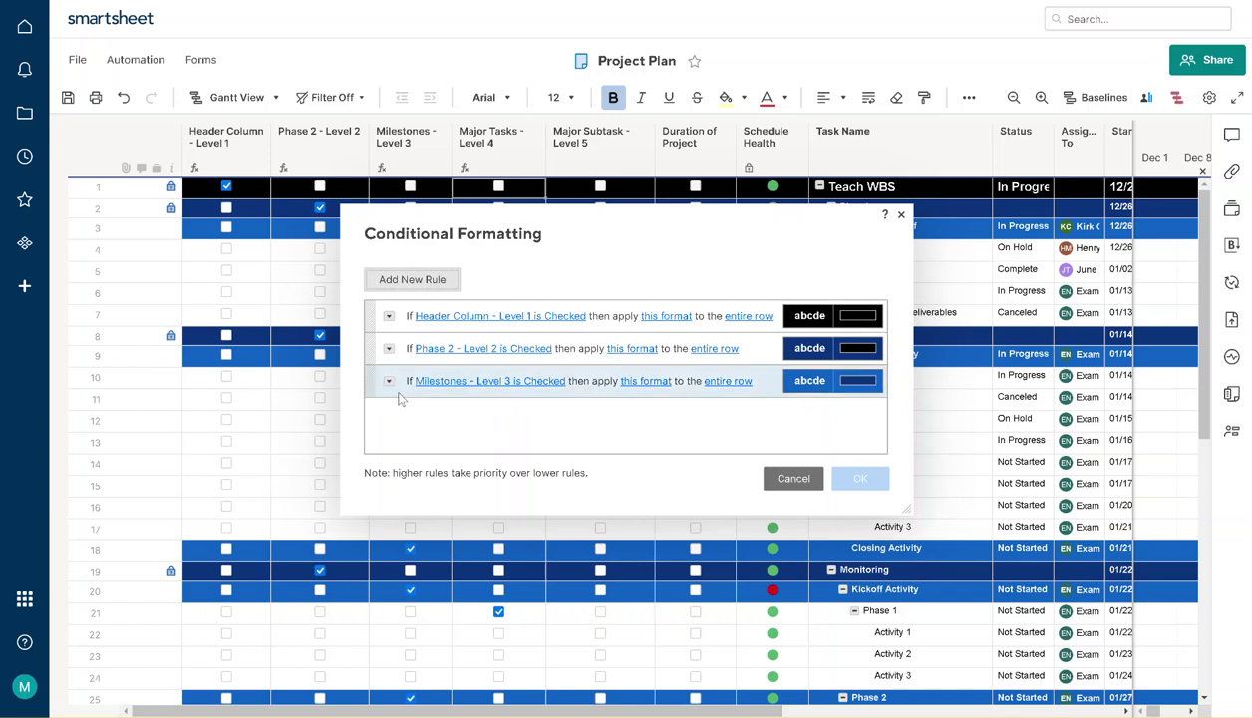
{"action": "left_click", "coordinate": [397, 281]}
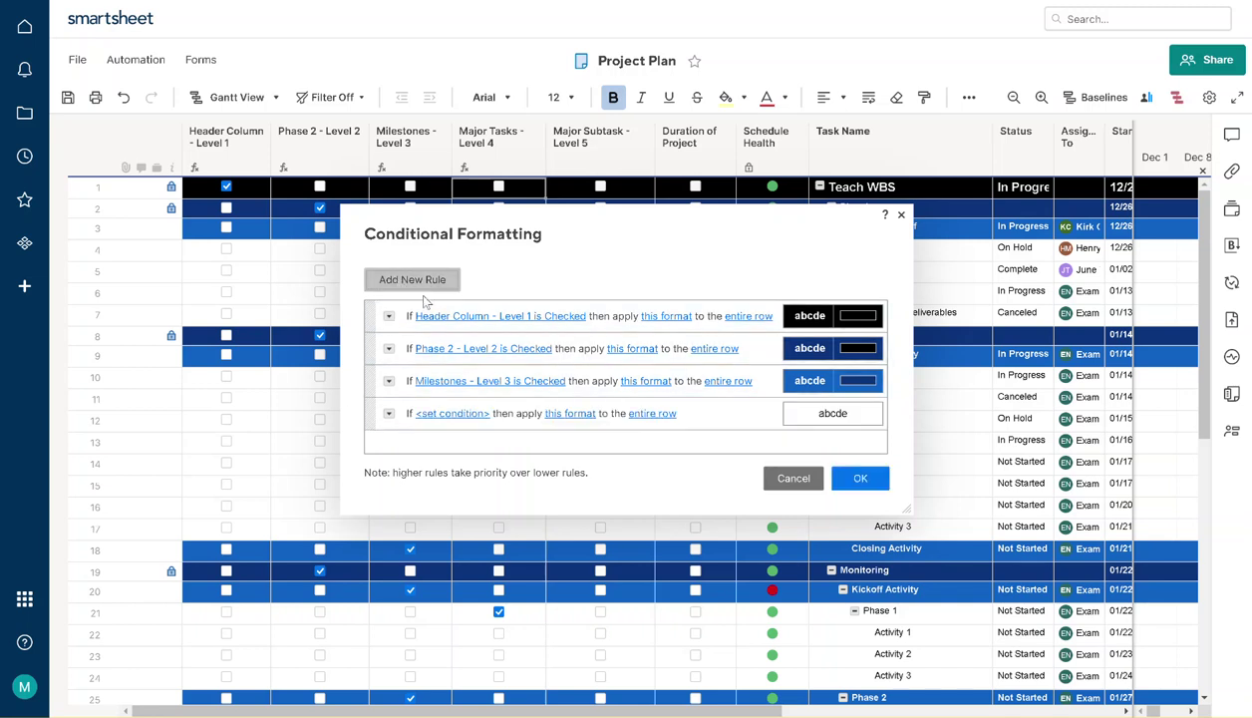
{"action": "left_click", "coordinate": [468, 412]}
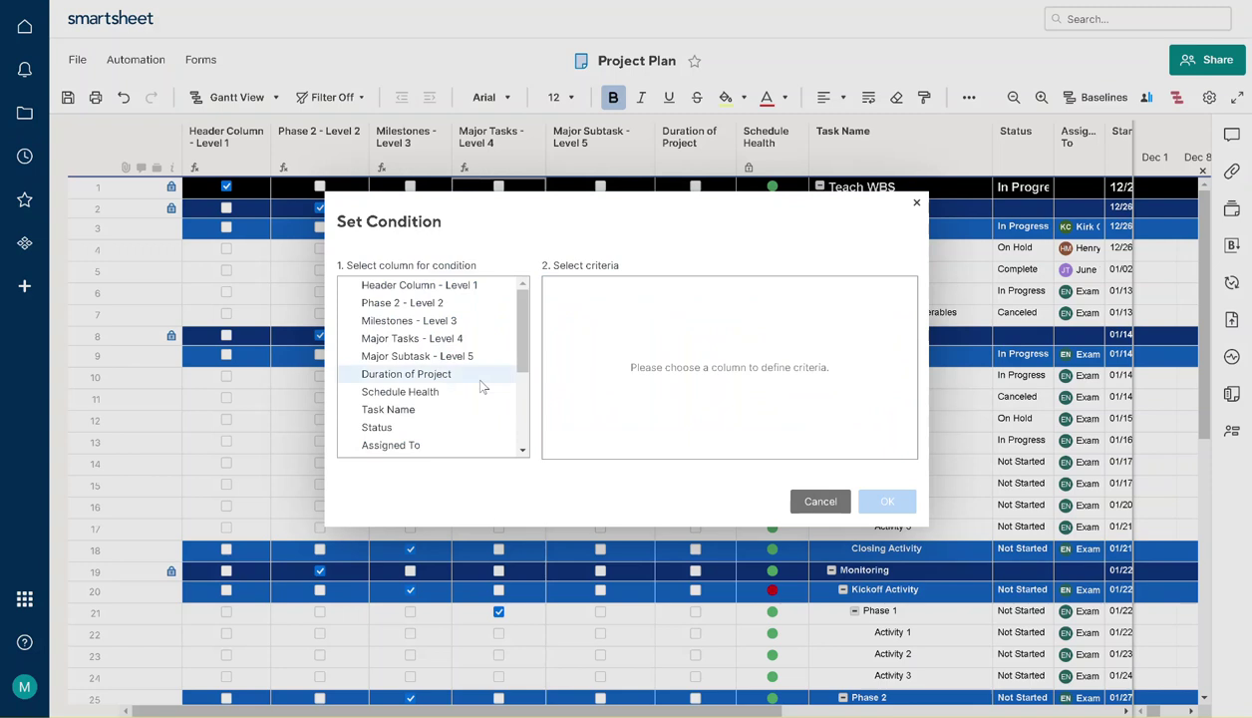
{"action": "left_click", "coordinate": [468, 339]}
{"action": "left_click", "coordinate": [605, 303]}
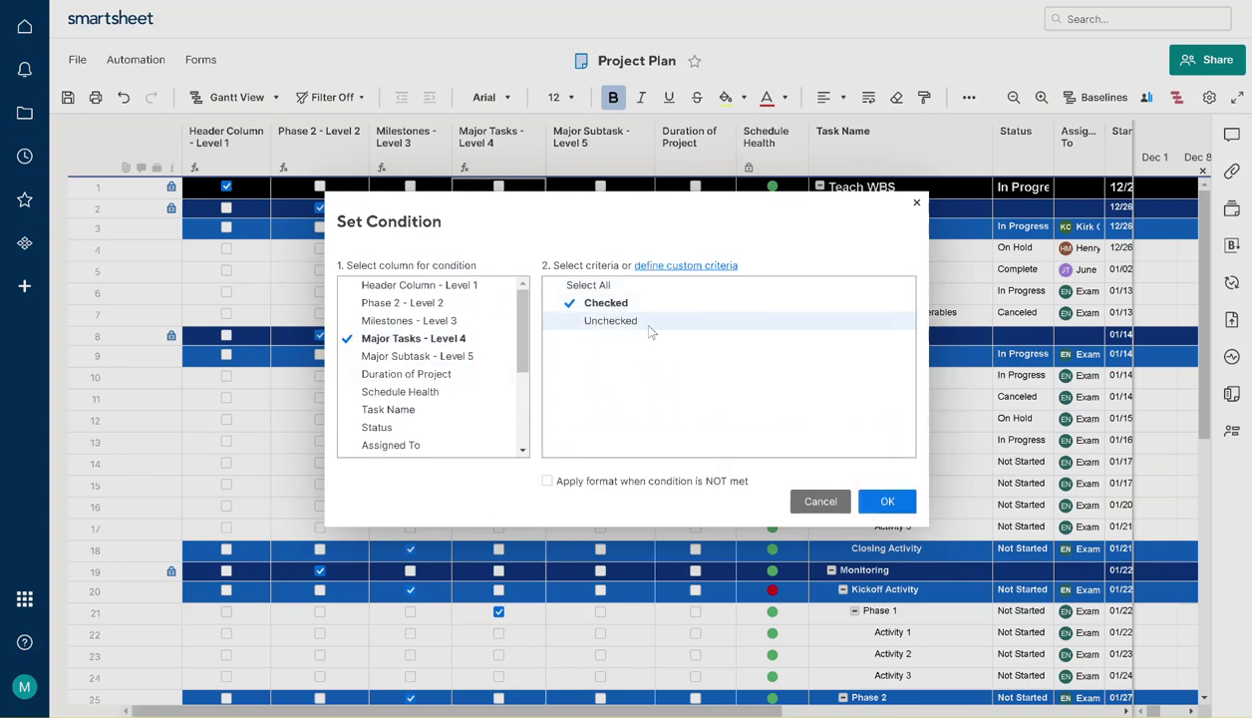
{"action": "left_click", "coordinate": [884, 501]}
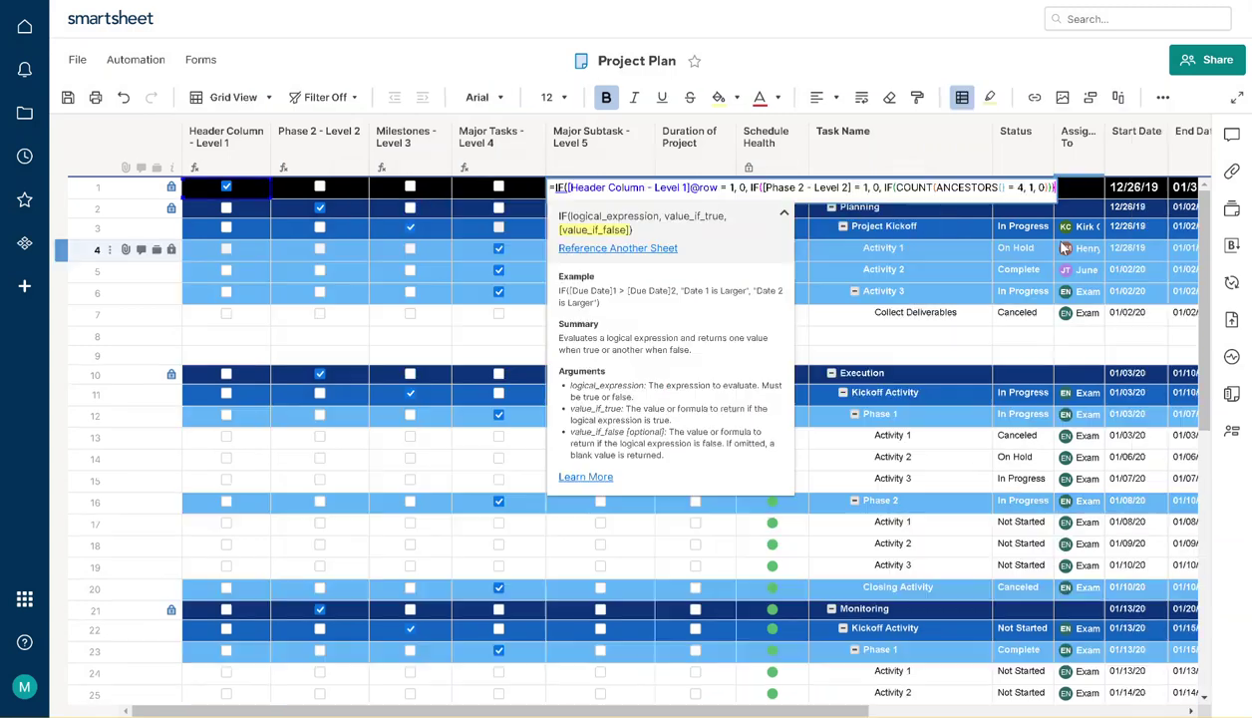